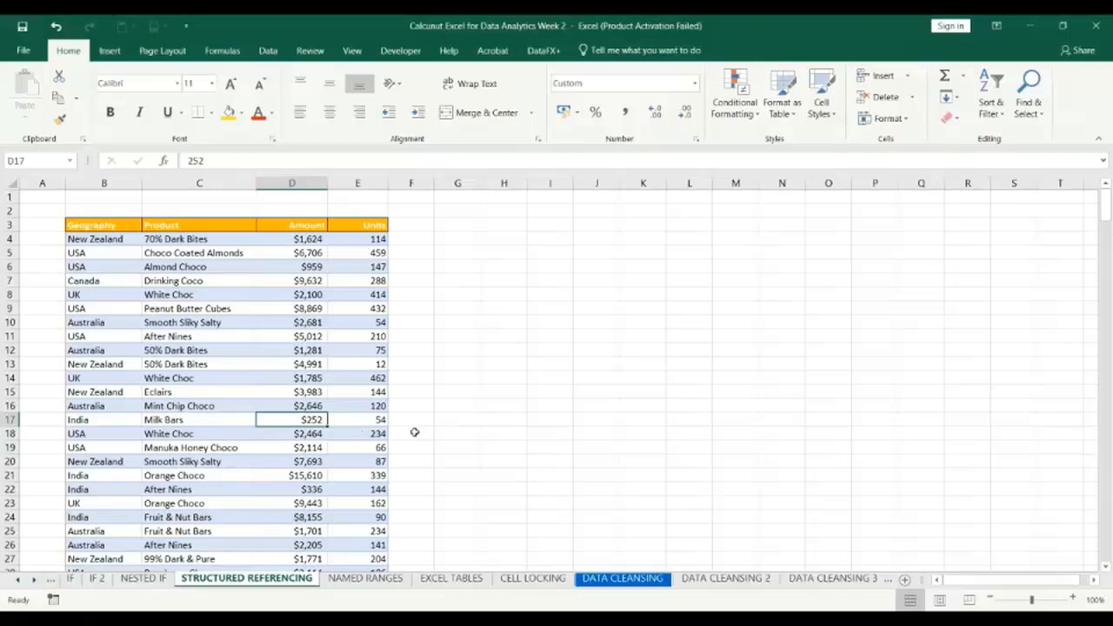
scroll(274, 383, "down", 1)
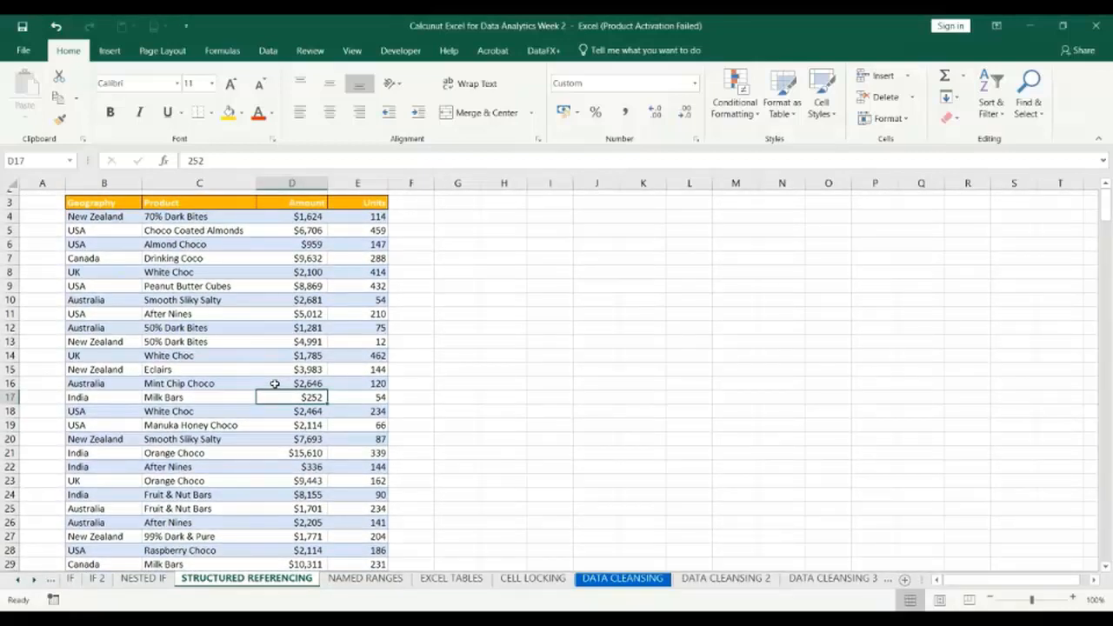
scroll(274, 383, "down", 1)
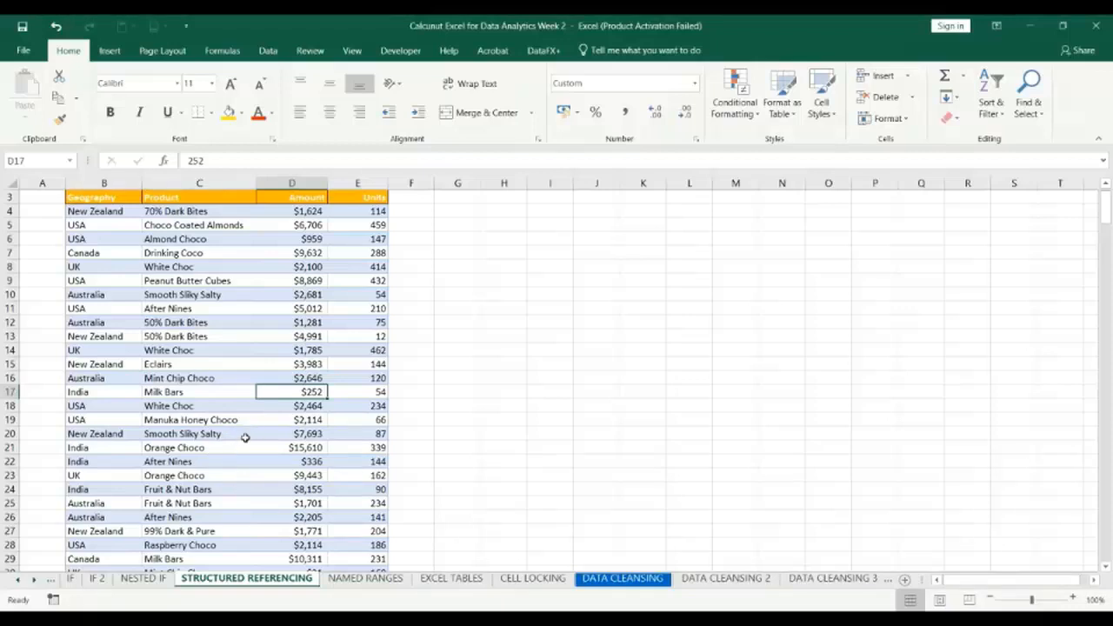
left_click(112, 52)
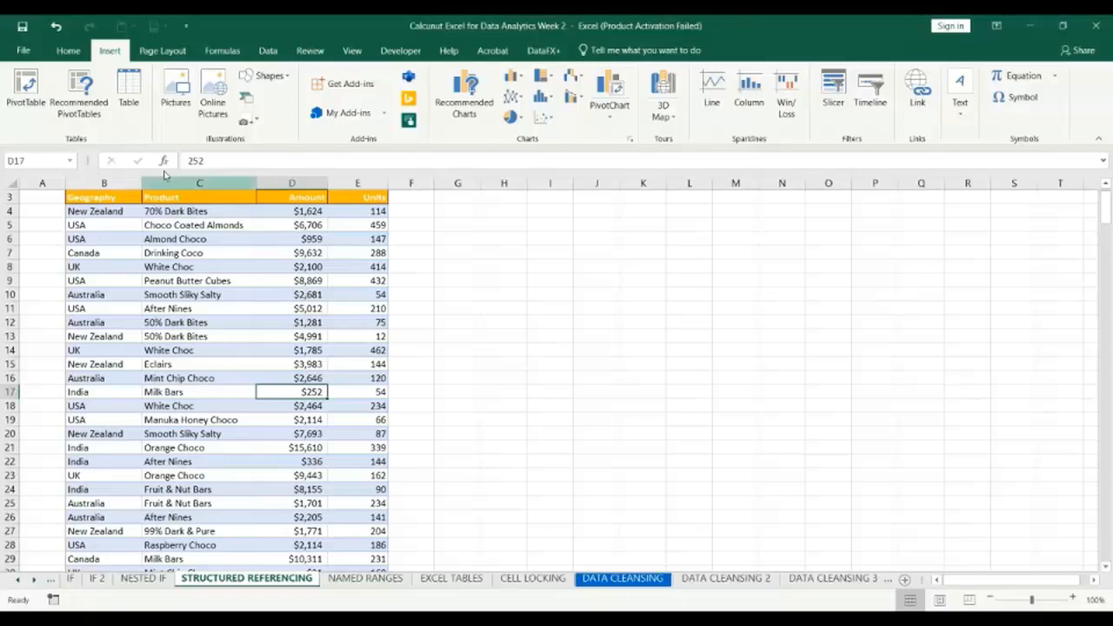
left_click(133, 97)
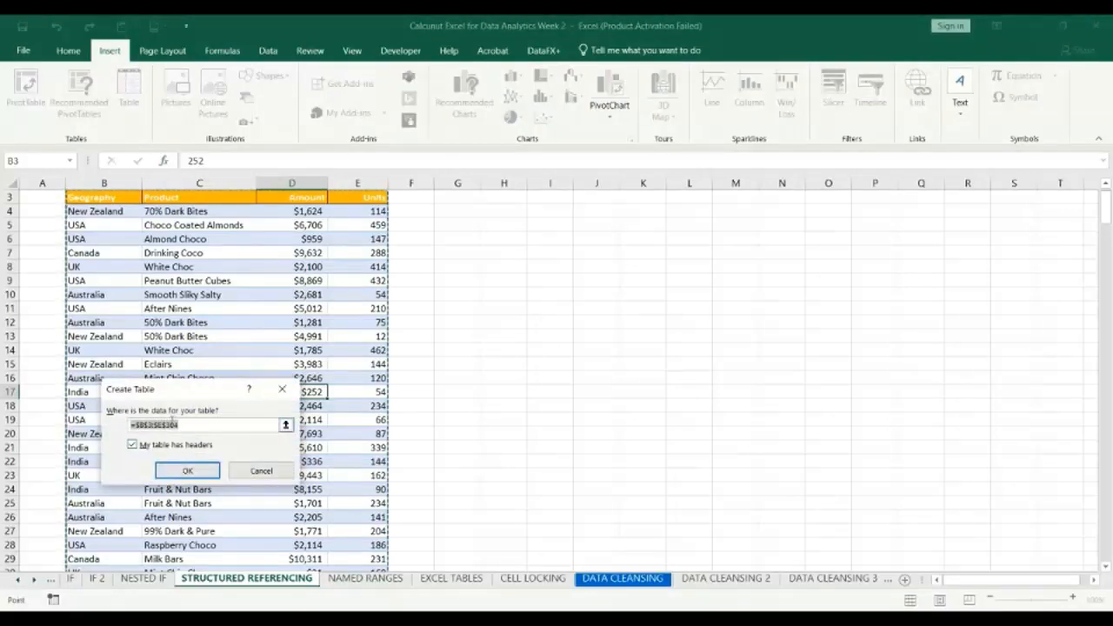
left_click_drag(176, 393, 609, 264)
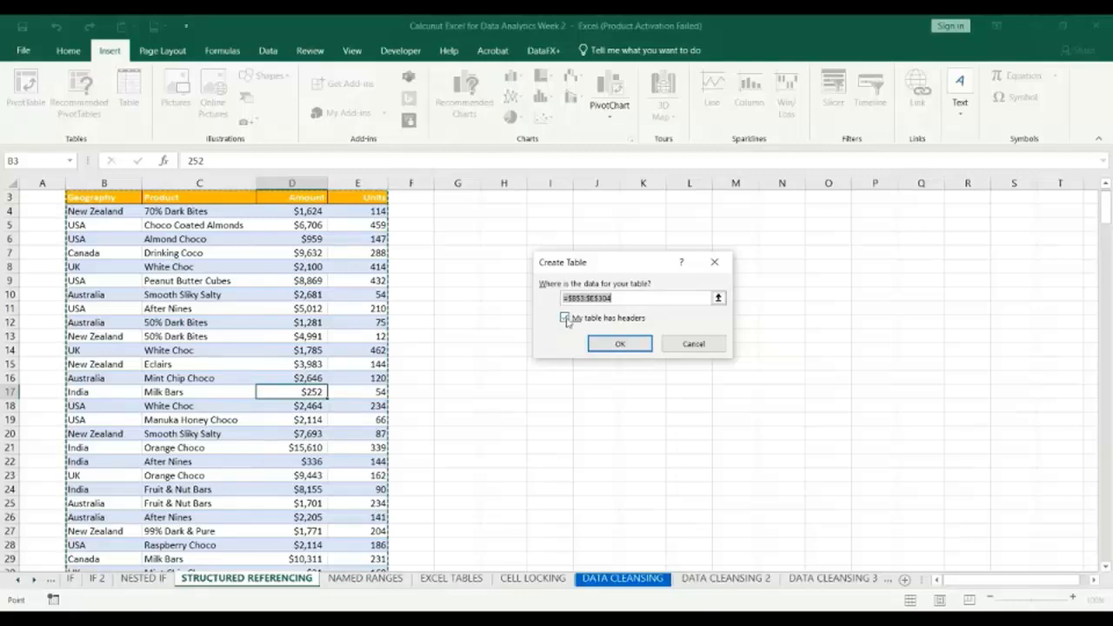
Switch to the Google Meet window and open the queue of raised hands.
key("alt+Tab")
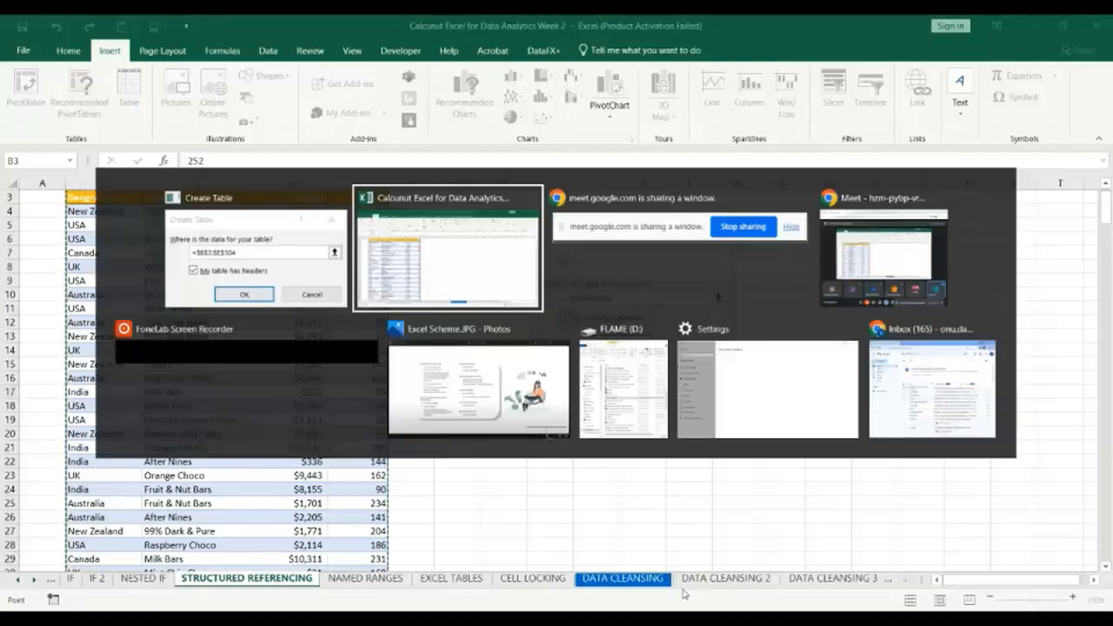
key("alt+Tab")
key("alt+Tab")
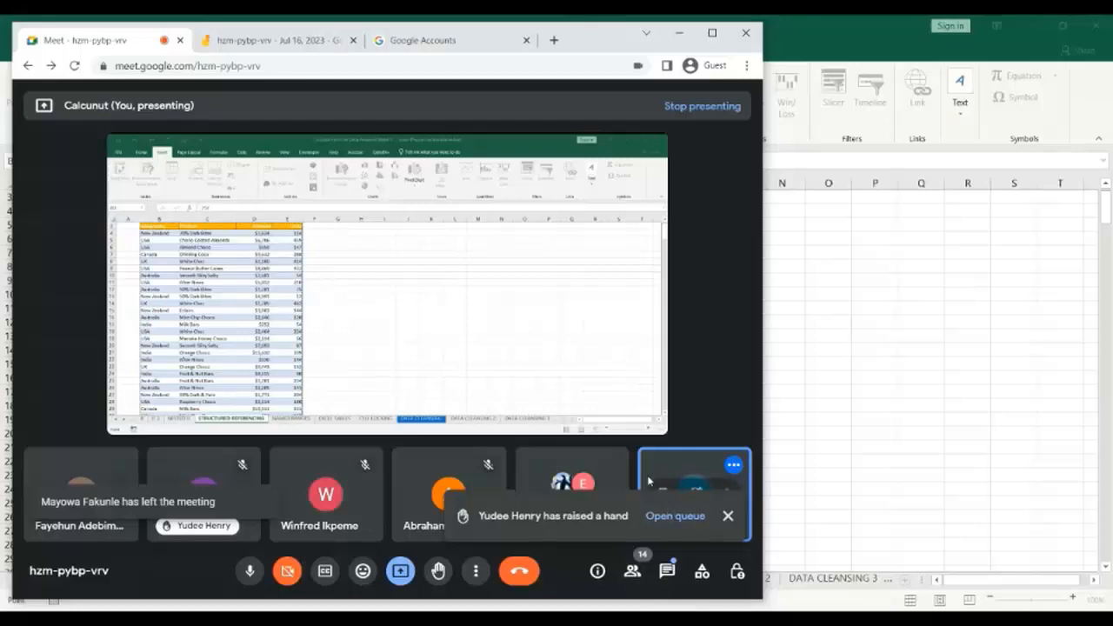
left_click(674, 520)
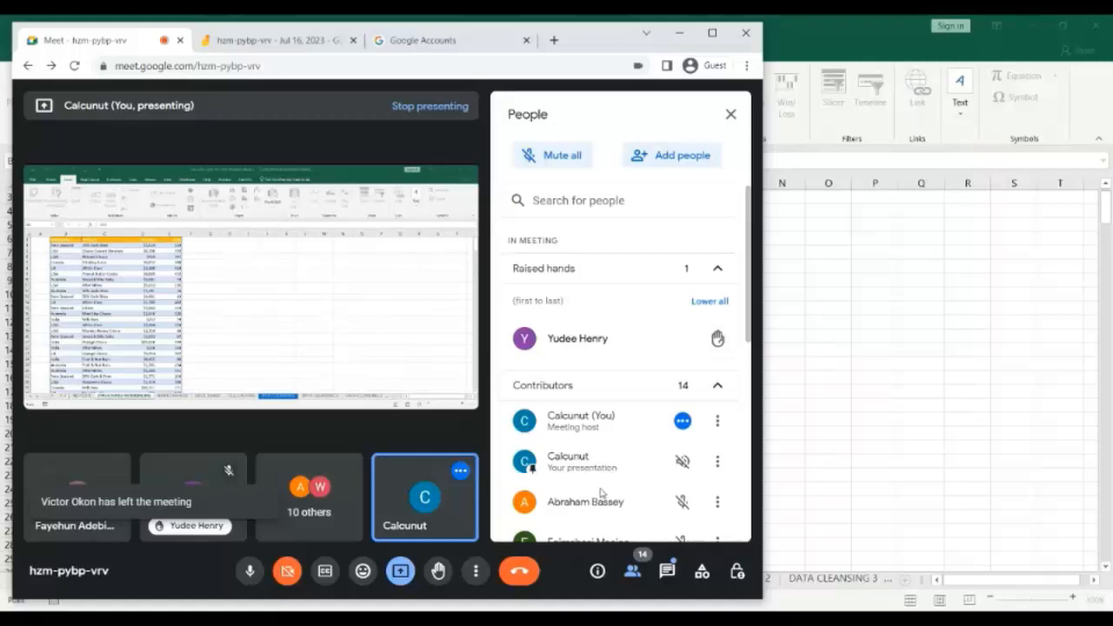
Return to the Excel workbook, getting the meeting window out of the way, and cancel the Create Table dialog.
key("alt+Tab")
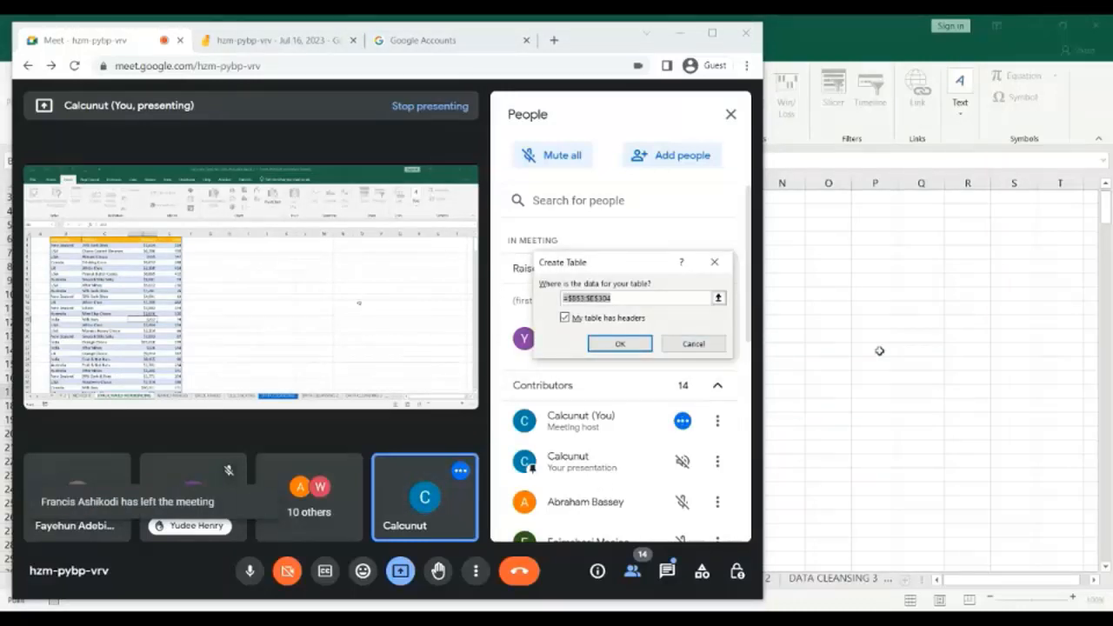
left_click(879, 350)
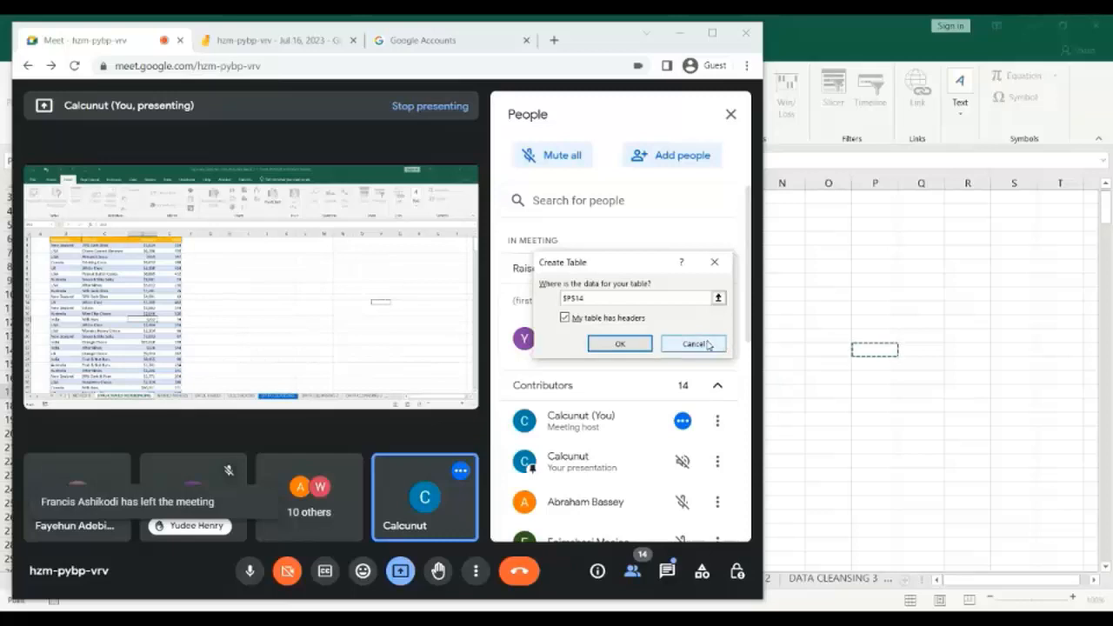
left_click(683, 37)
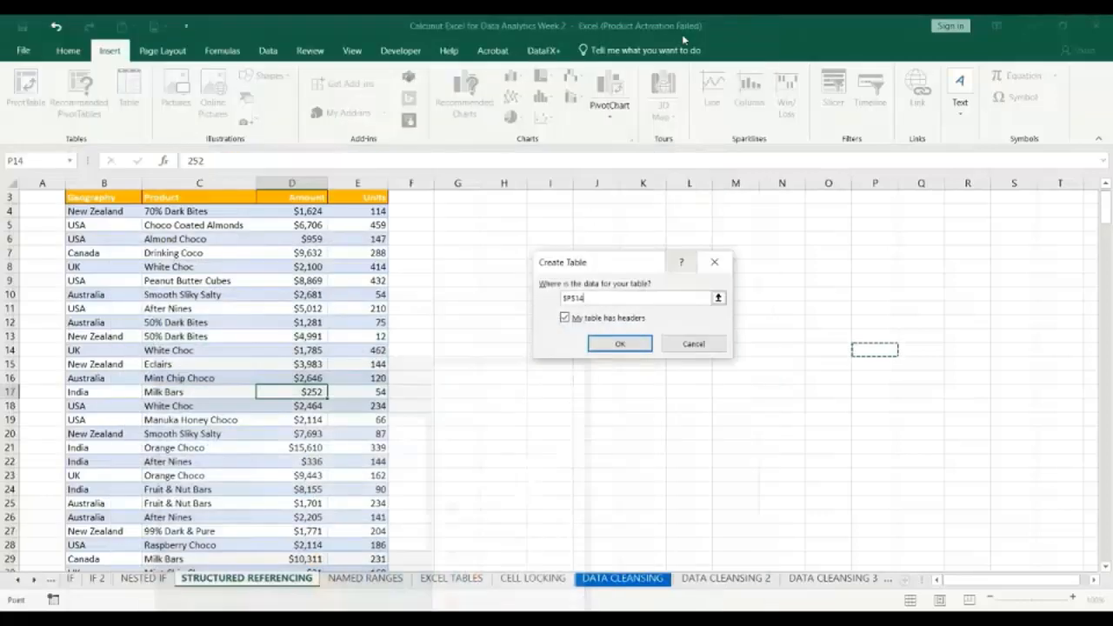
left_click(718, 272)
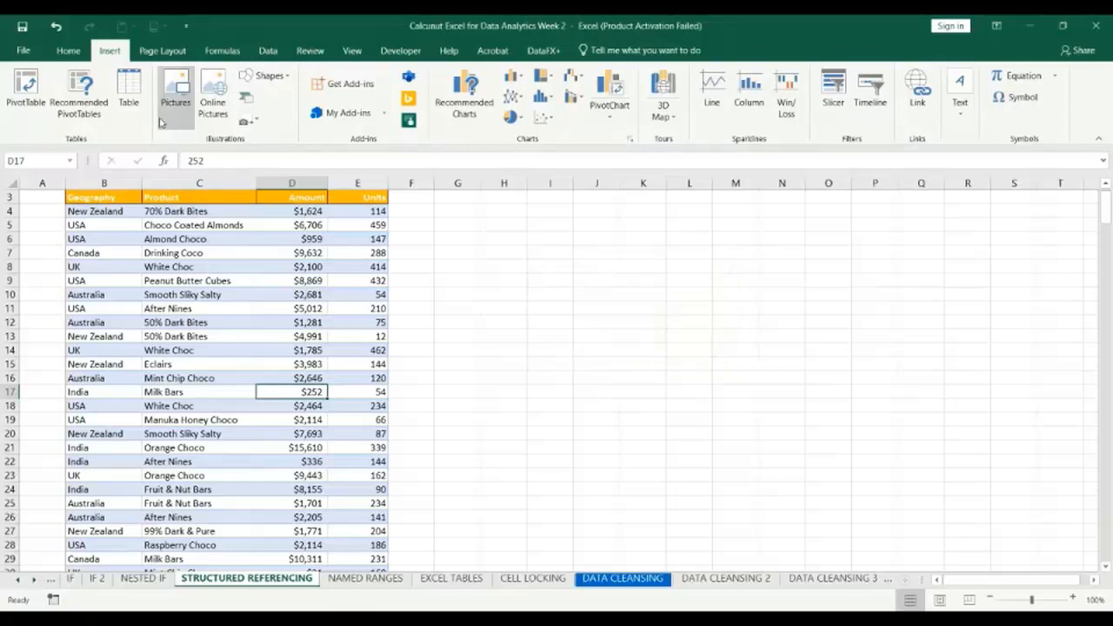
Try converting the sales data in B3:E304 into a table with headers, and undo the conversion.
left_click(129, 95)
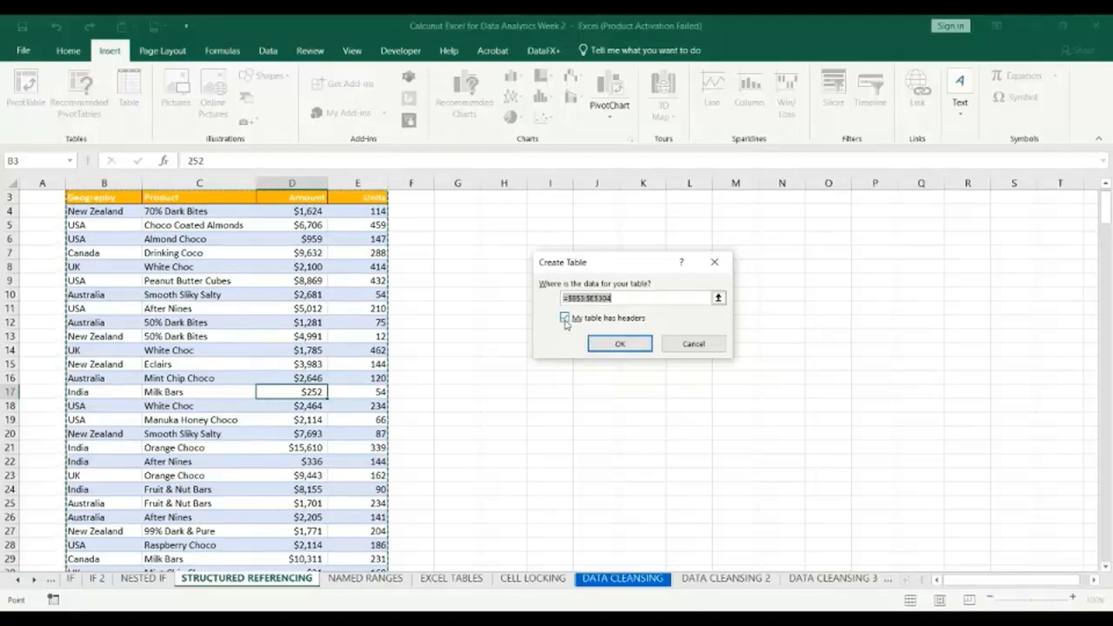
left_click(621, 344)
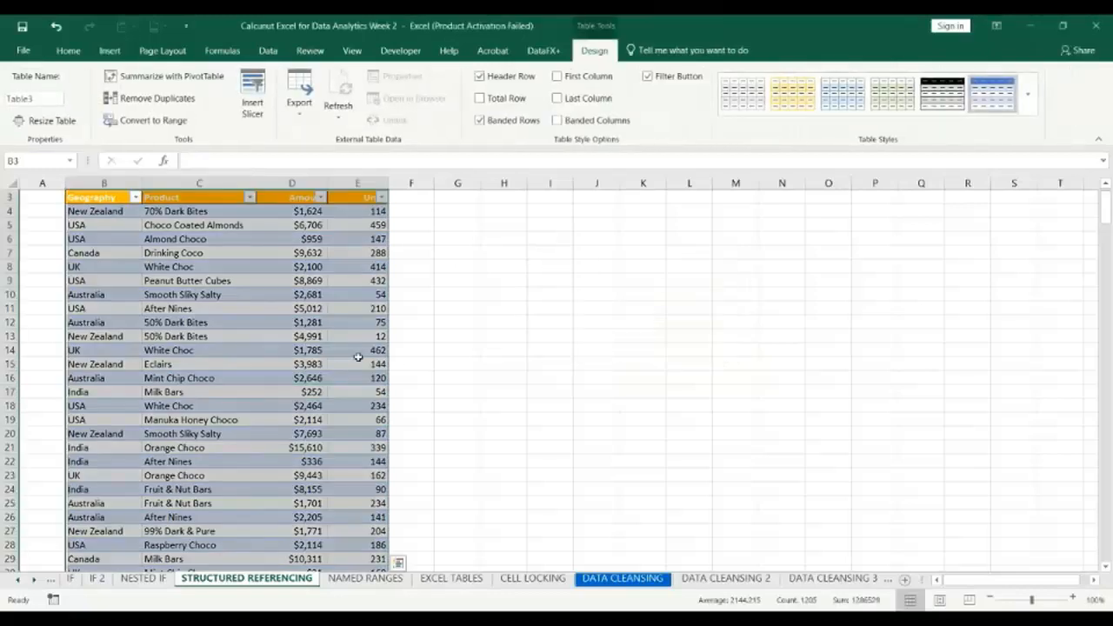
left_click(257, 352)
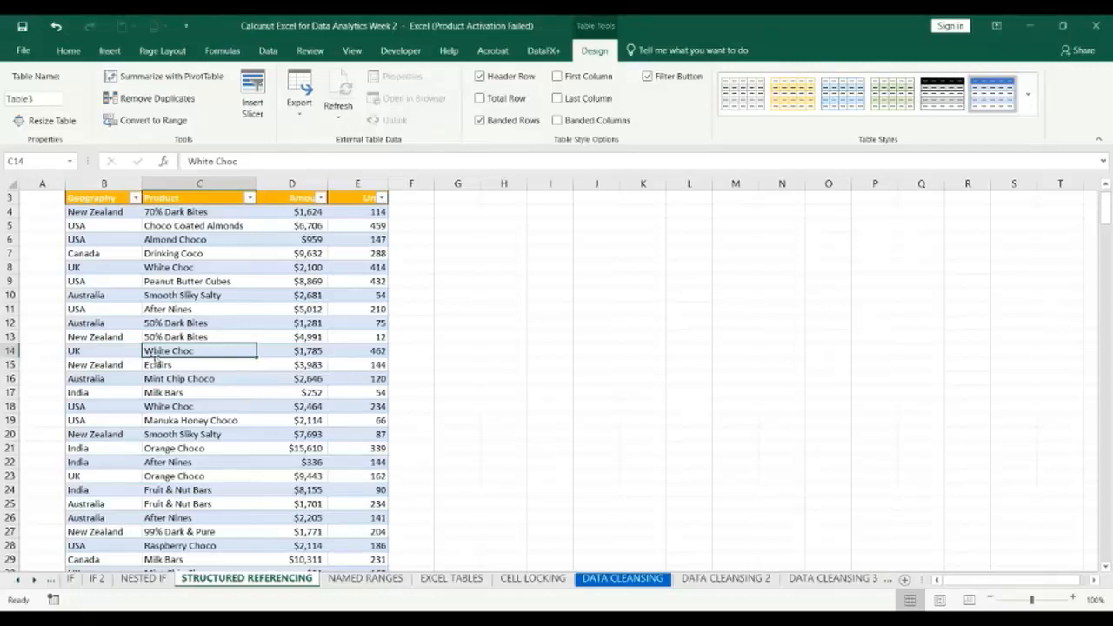
key("ctrl+z")
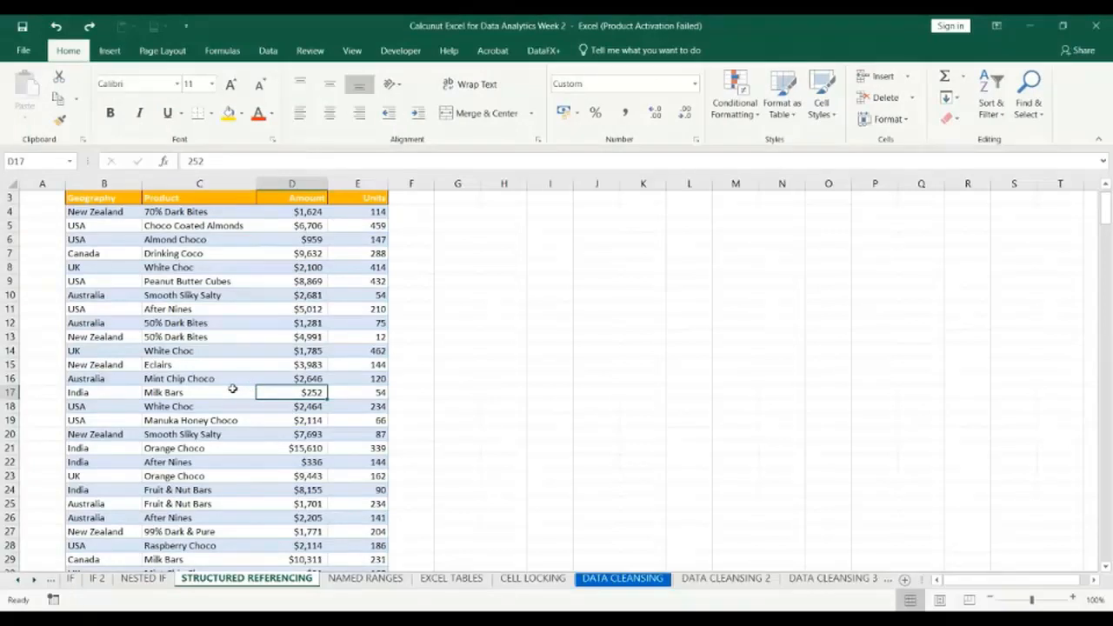
Repeat the table conversion of the sales data range with headers, and undo it again.
key("ctrl+t")
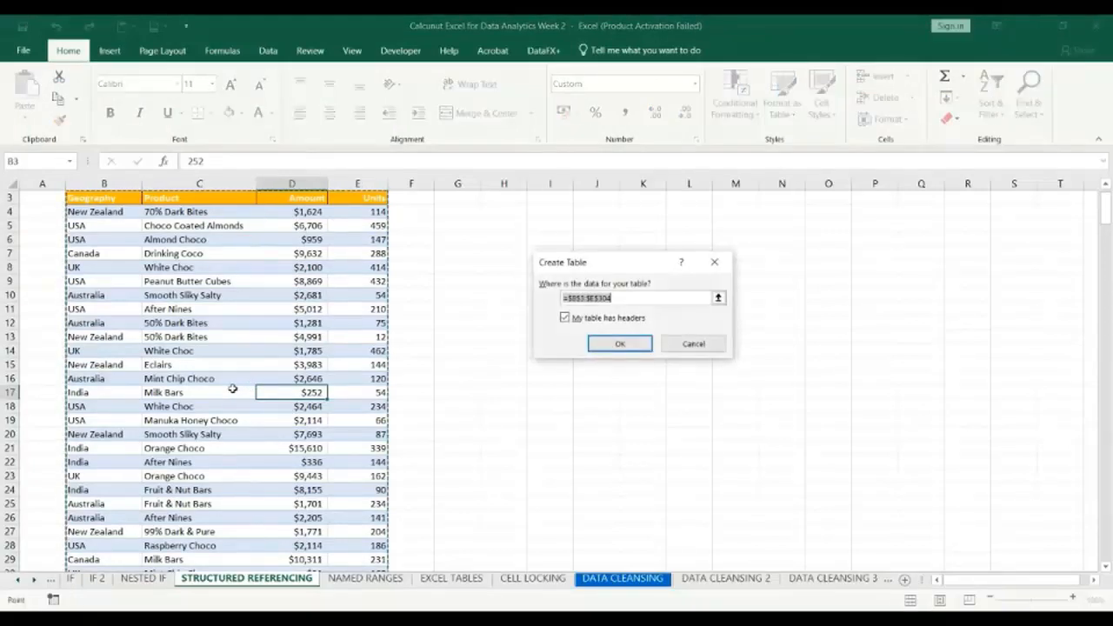
left_click(621, 345)
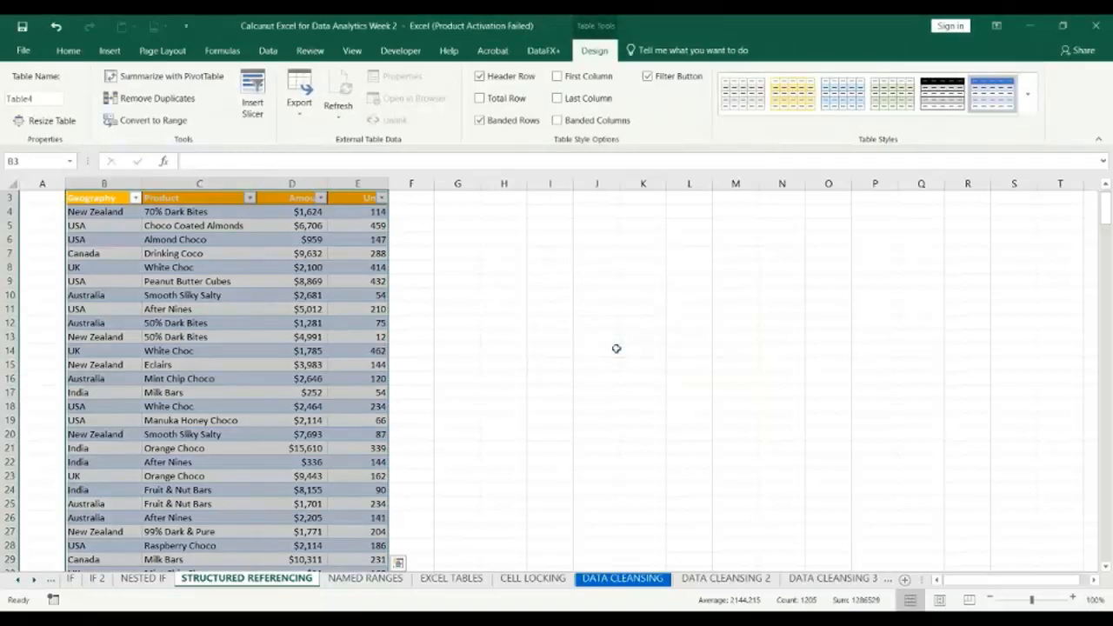
left_click(374, 353)
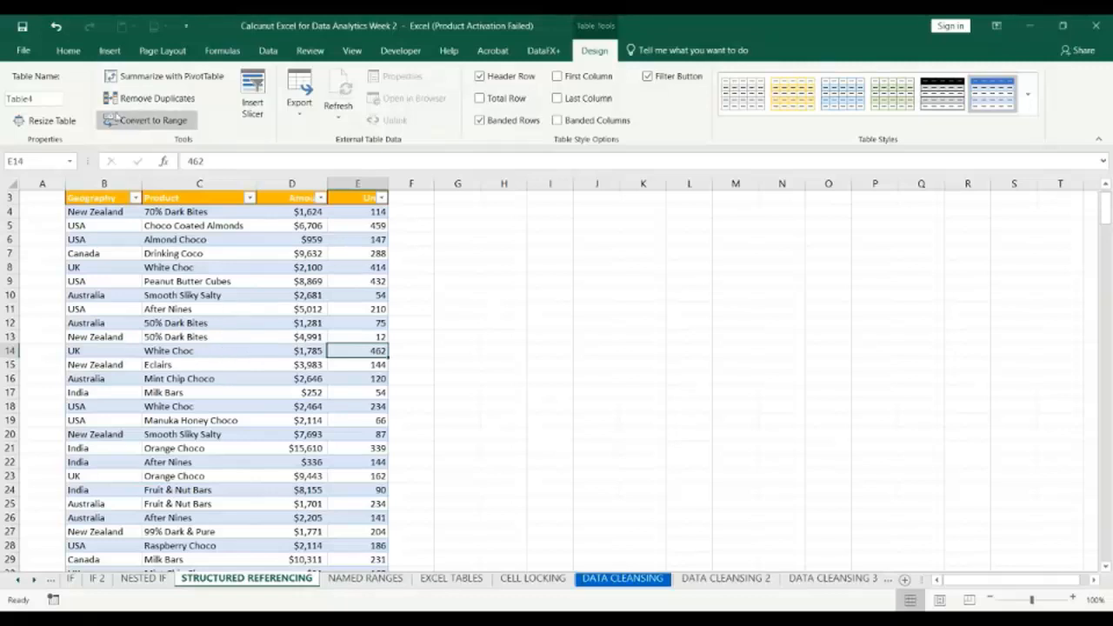
left_click(69, 52)
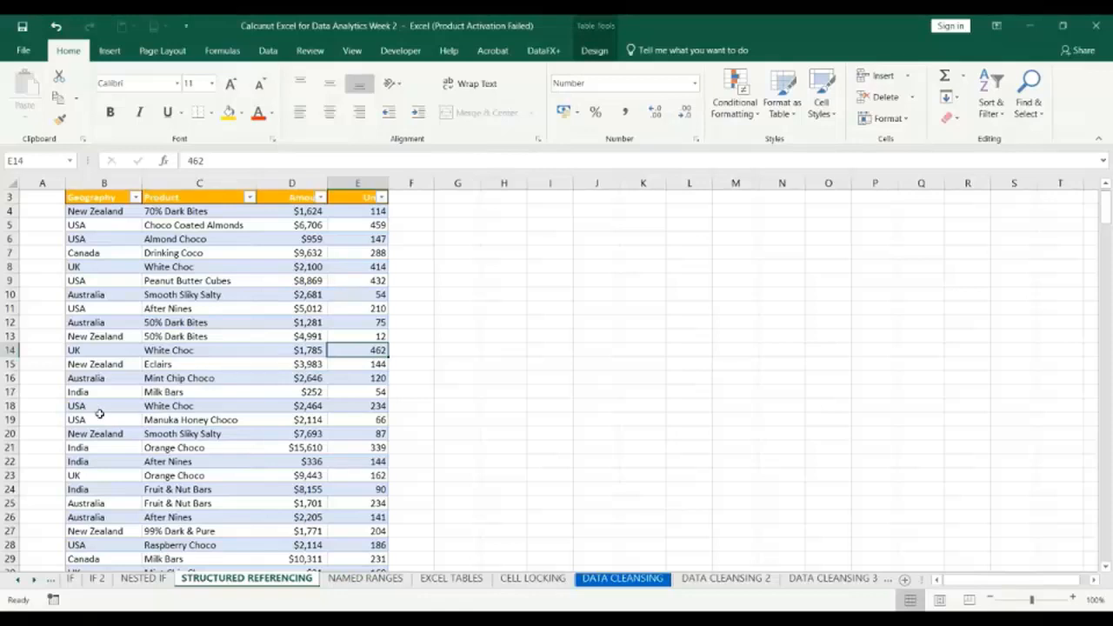
key("ctrl+z")
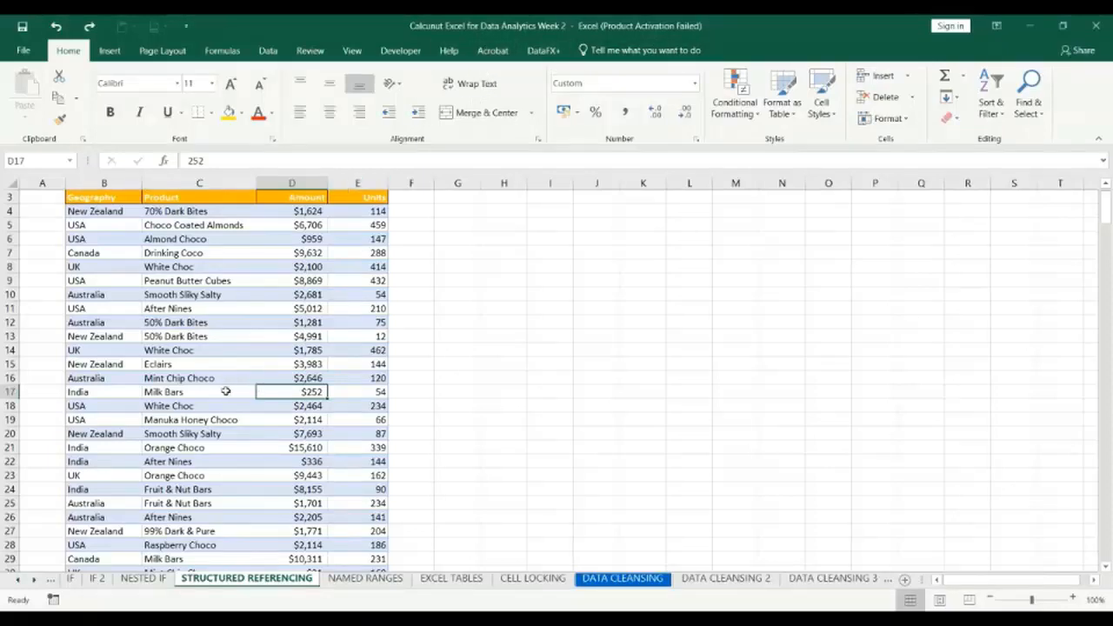
Create a table with headers from the sales data in B3:E304.
key("ctrl+t")
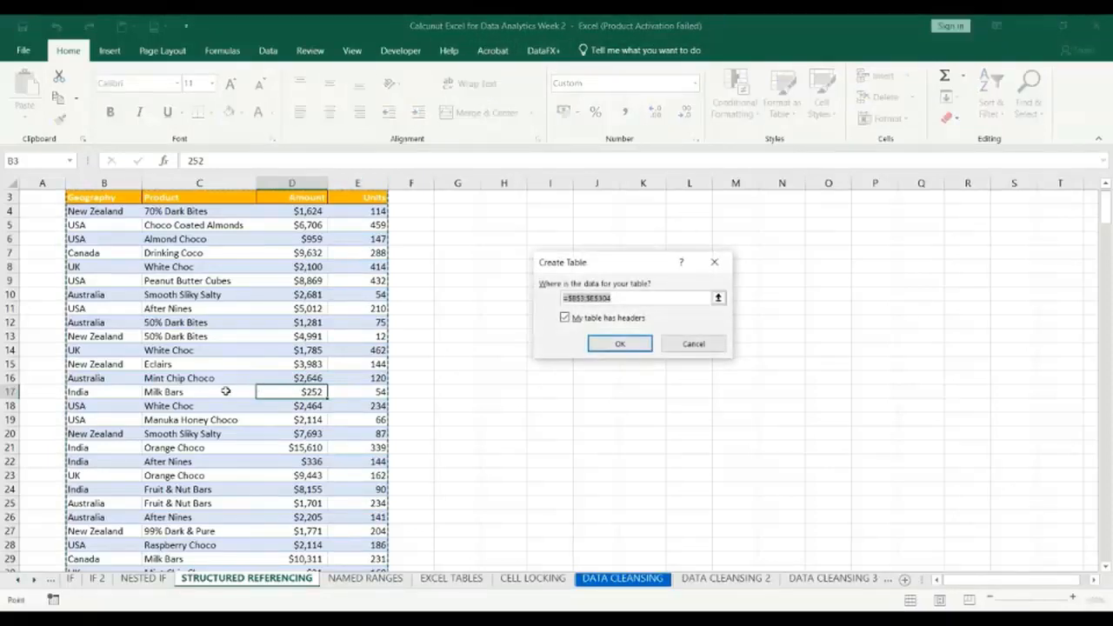
key("Return")
left_click(226, 392)
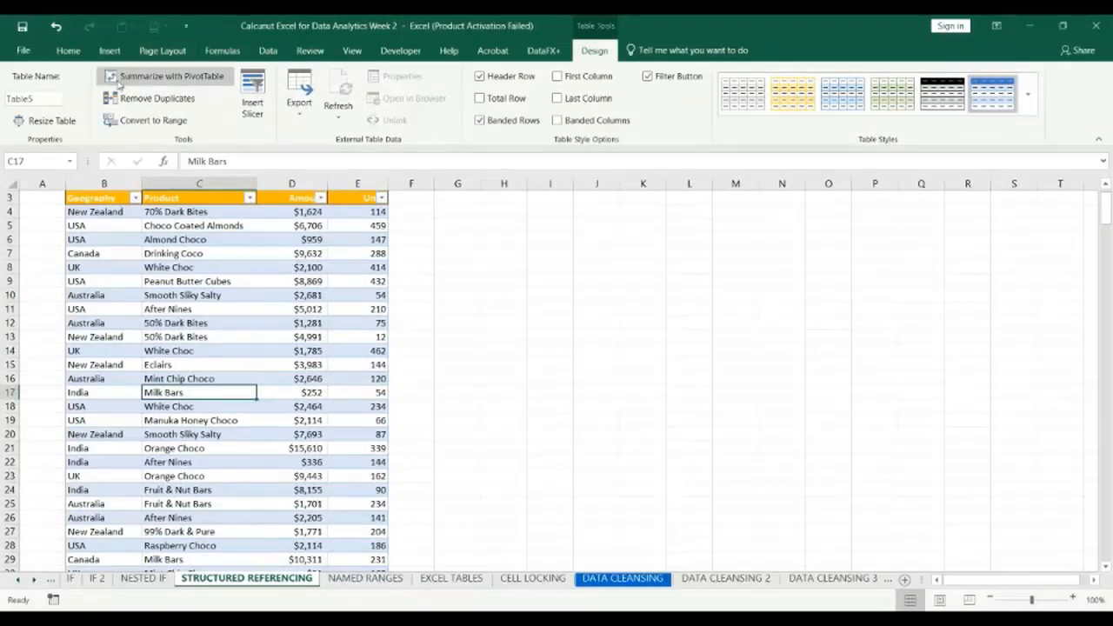
left_click(70, 54)
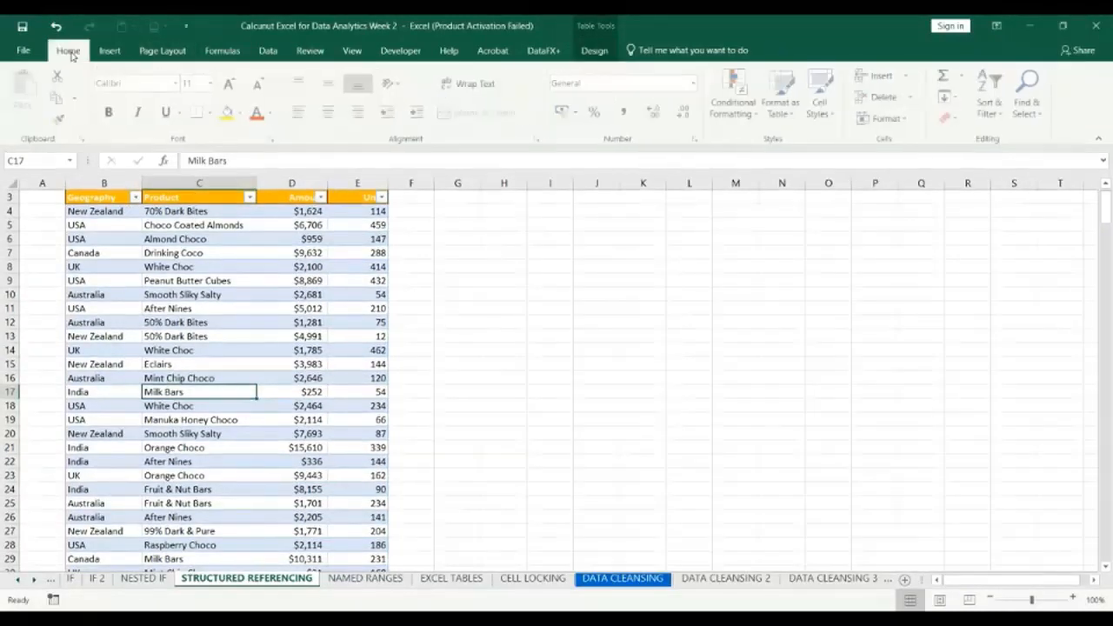
left_click(598, 53)
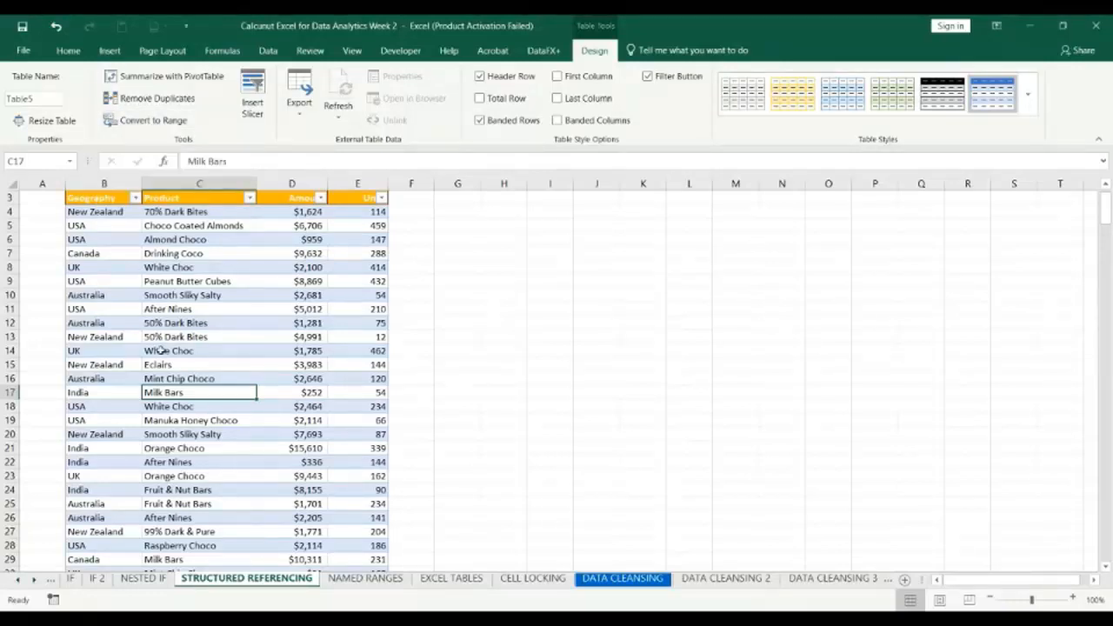
left_click(173, 127)
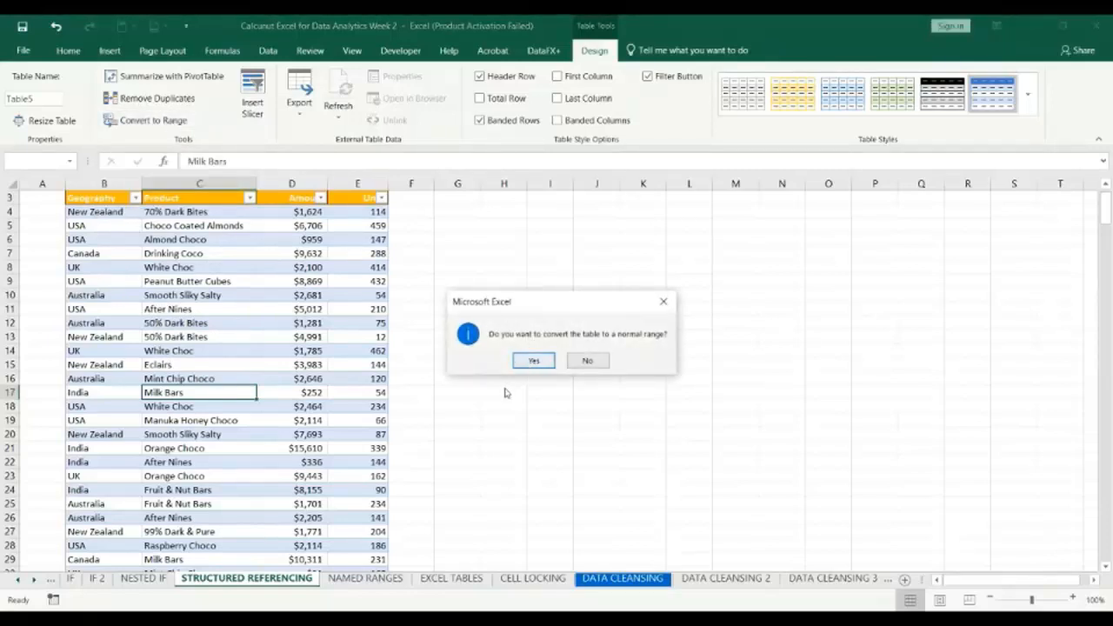
left_click(664, 302)
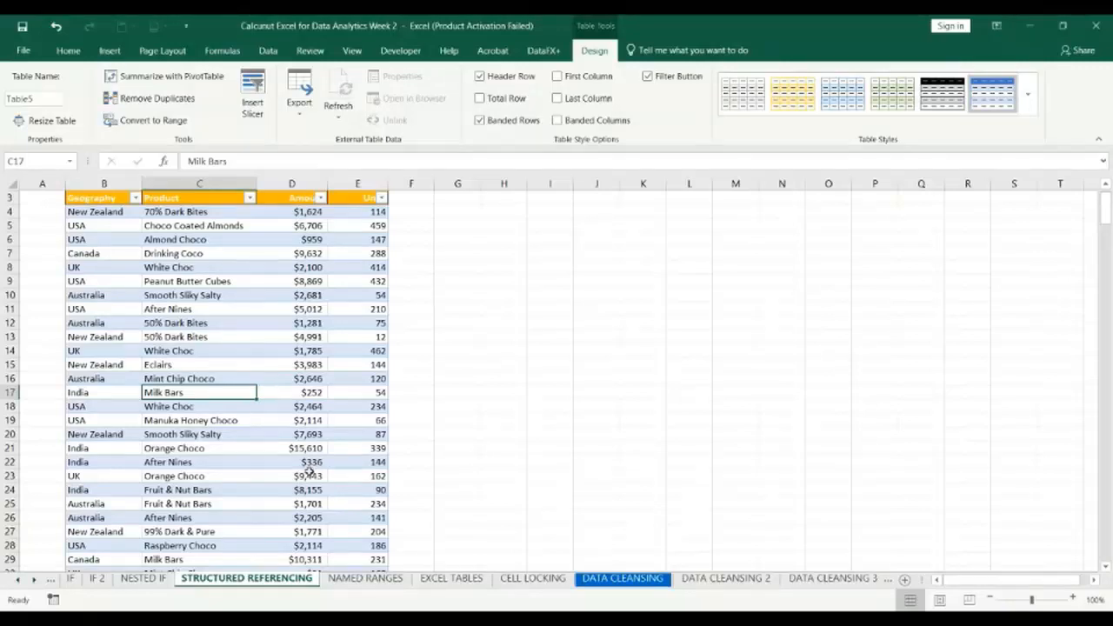
Add a new table column beside the units column by entering the header "Total" in F3.
left_click(401, 199)
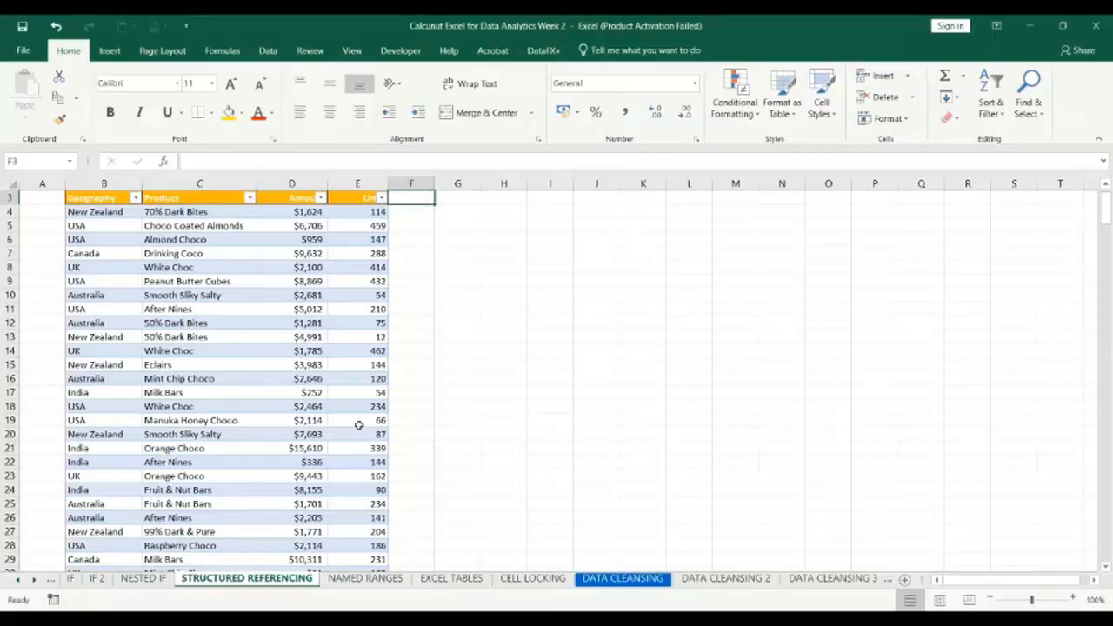
type("T")
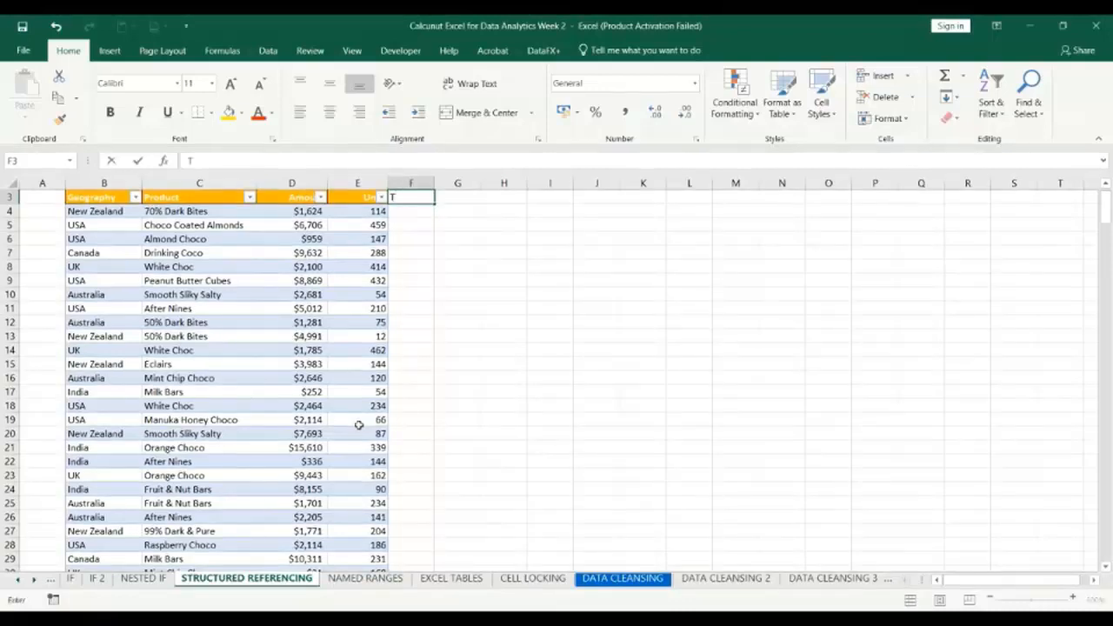
type("o")
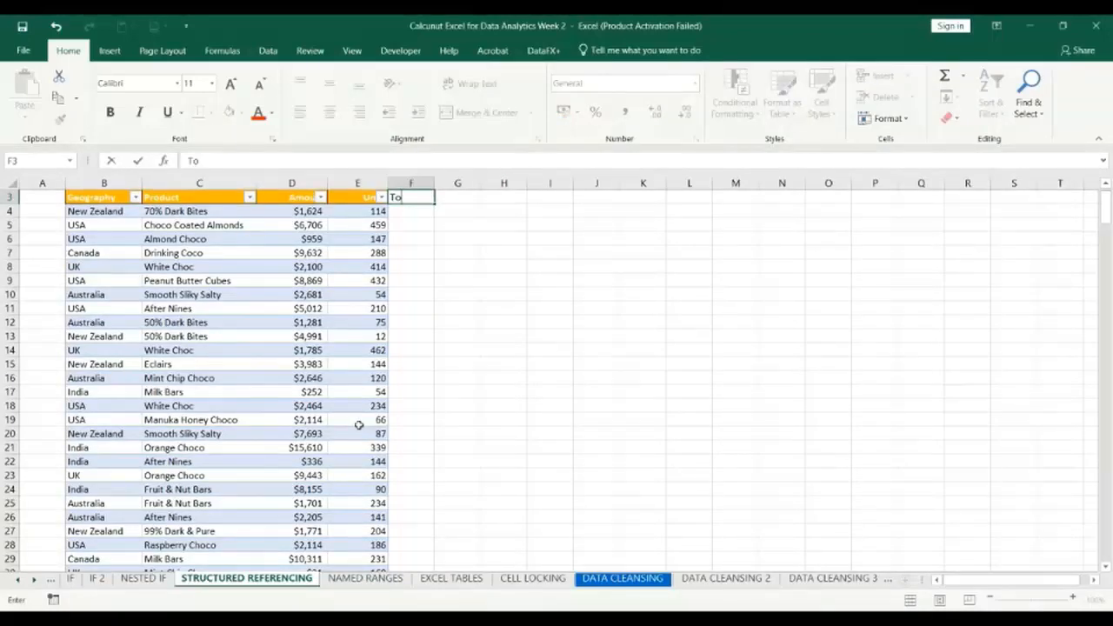
type("tal")
key("Return")
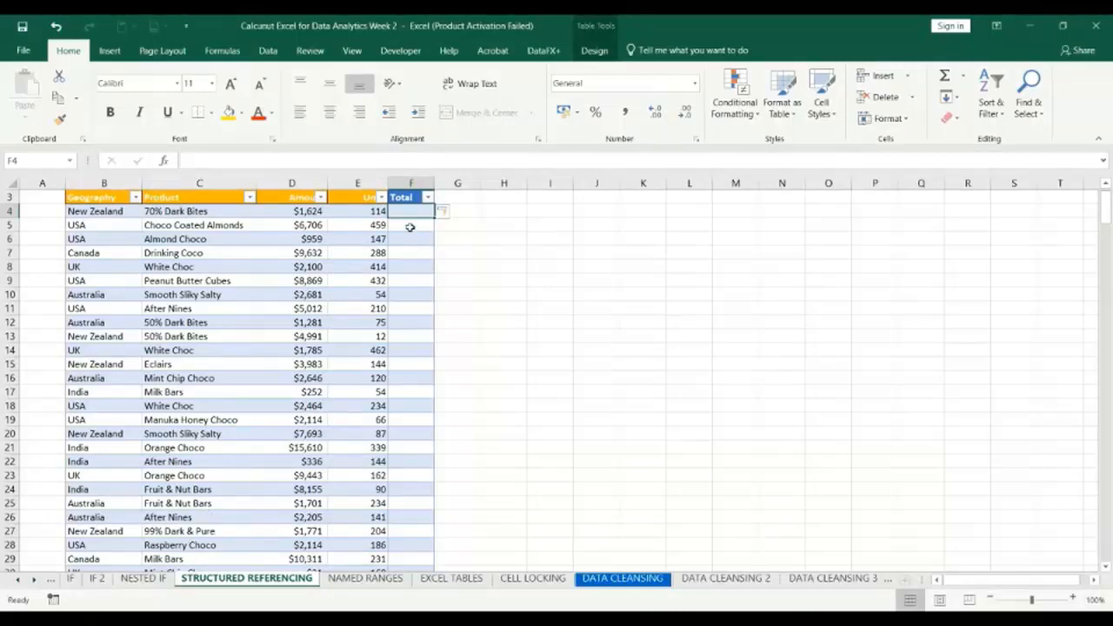
Select the first cell of the Total column and show the table's design options to view its name.
left_click(501, 238)
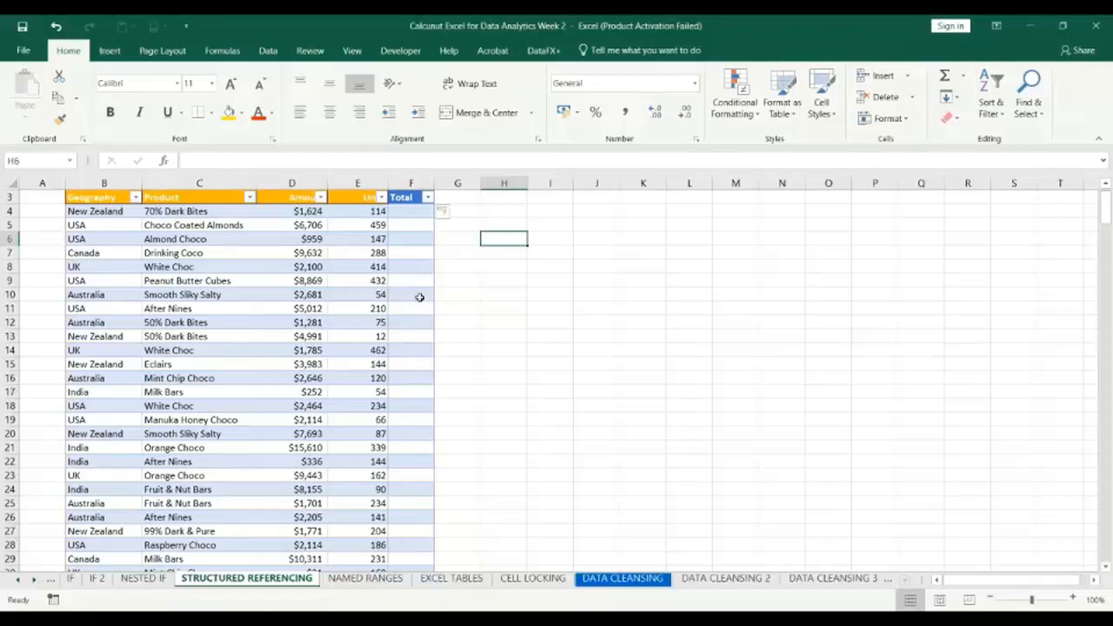
left_click(405, 213)
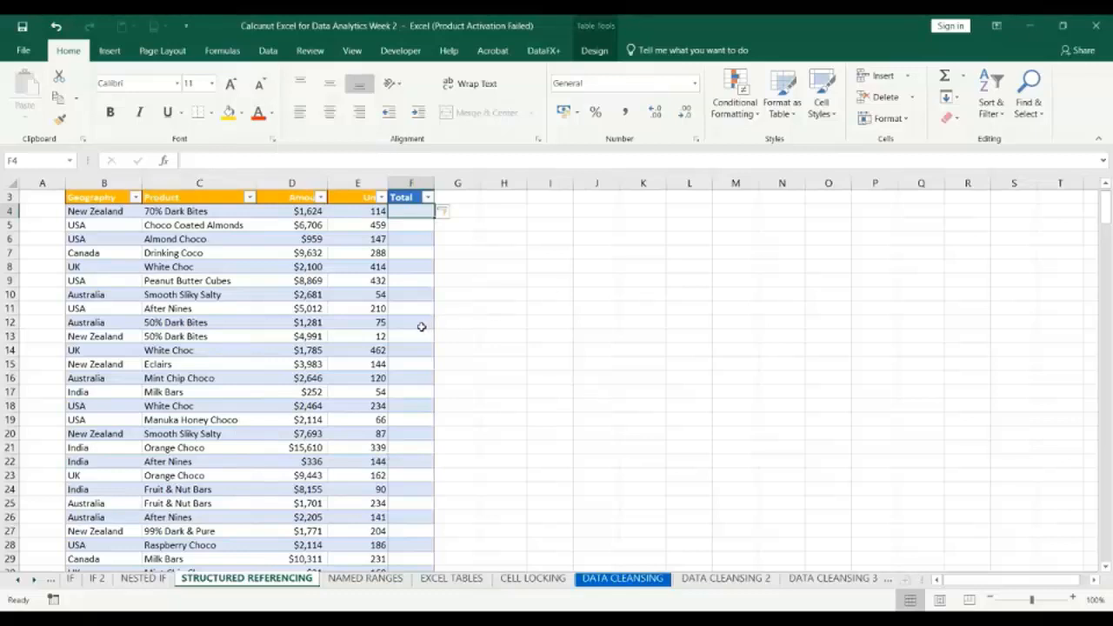
left_click(595, 52)
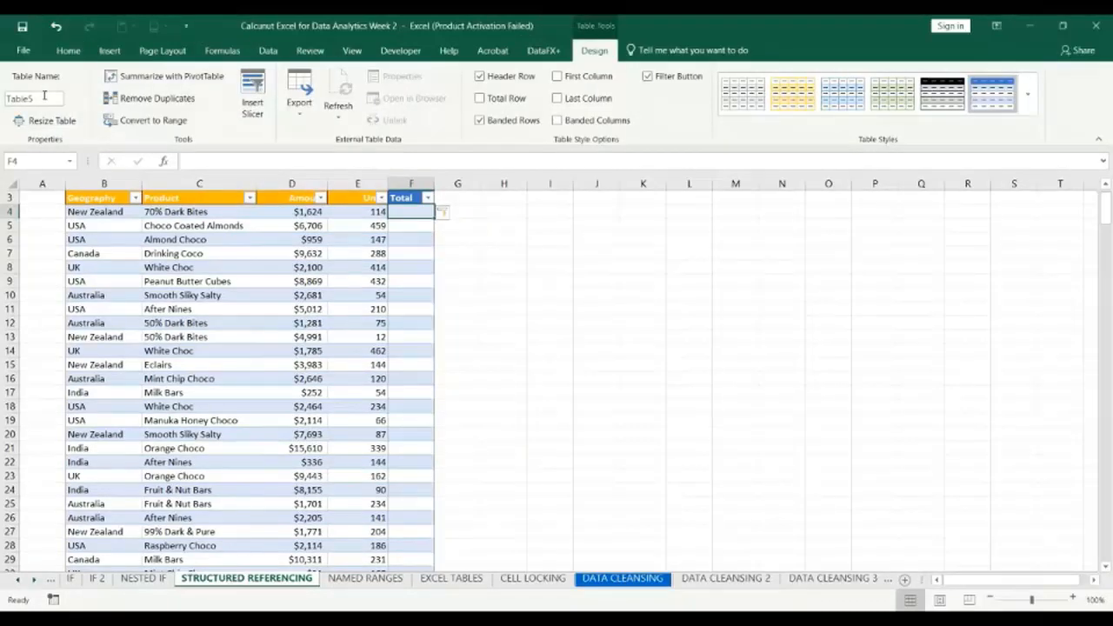
Switch to the Google Meet call, admit the waiting participant, and return to the Excel workbook.
key("alt+Tab")
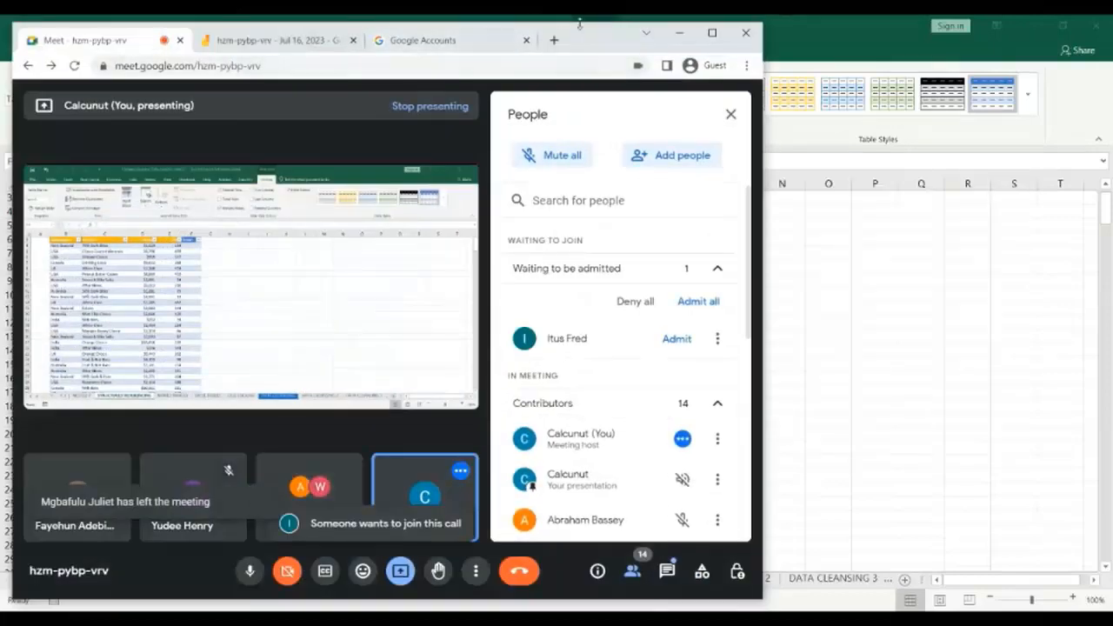
left_click(677, 339)
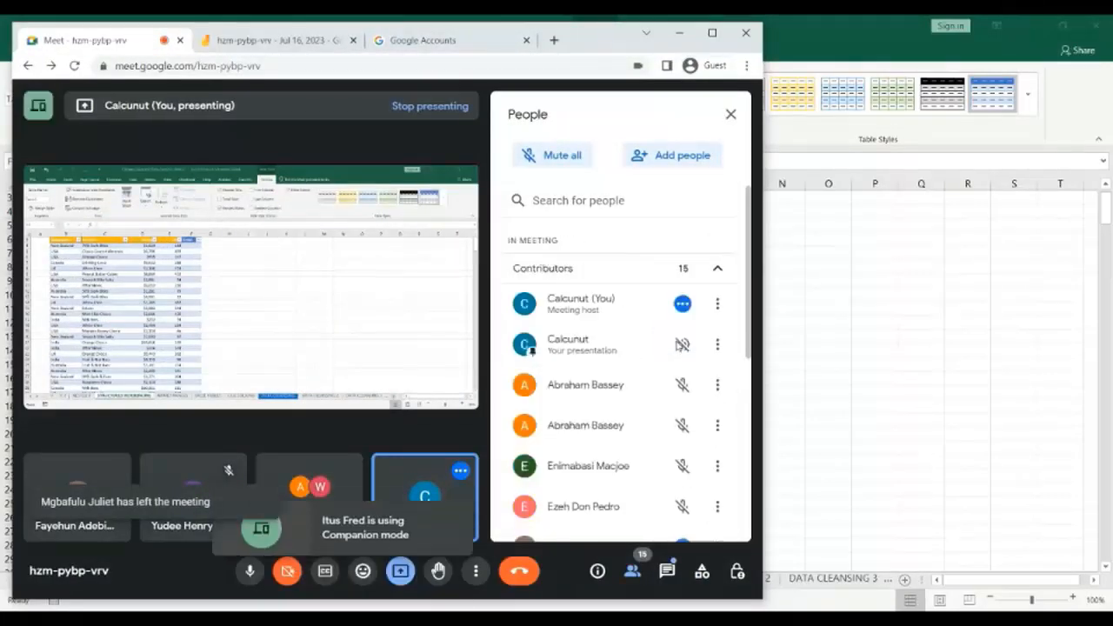
key("alt+Tab")
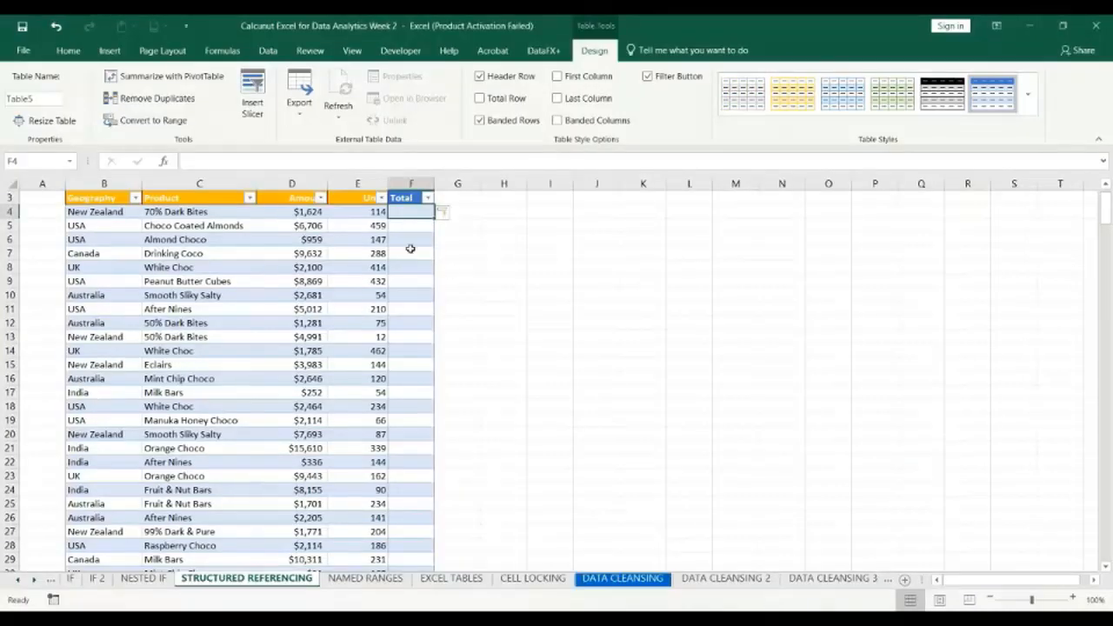
Rename the sales data table as Sales.
left_click(46, 100)
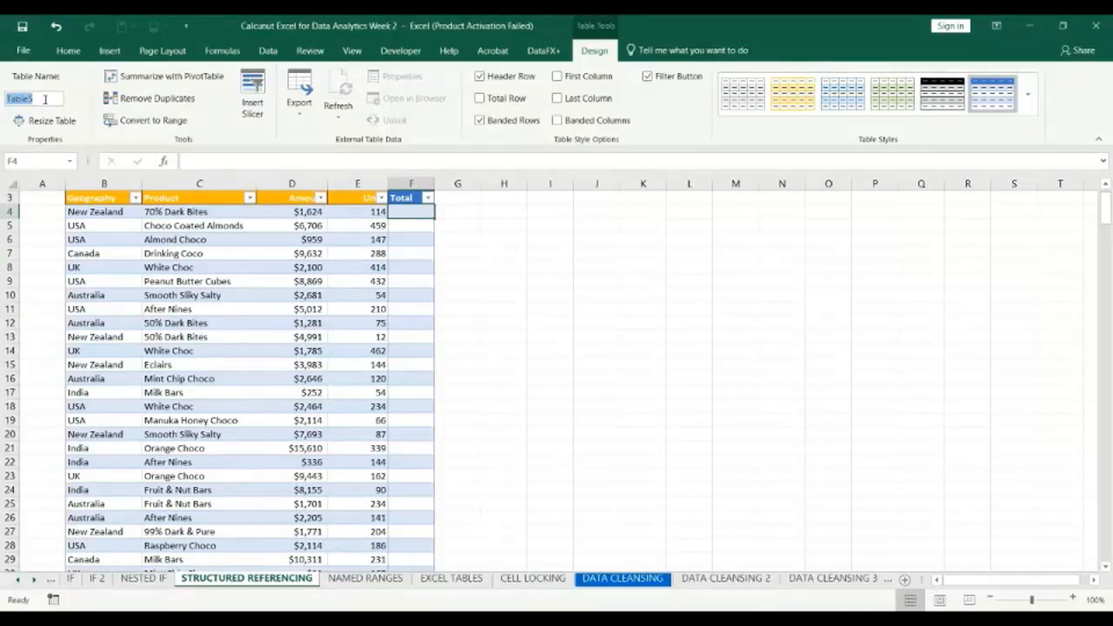
type("Sales")
left_click(951, 620)
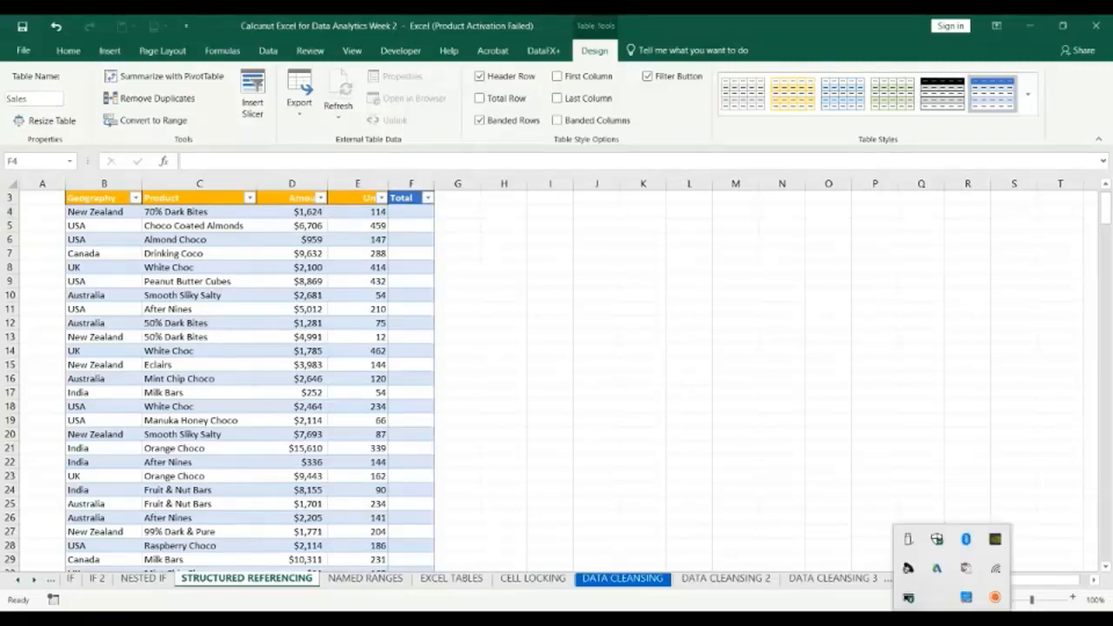
left_click(938, 598)
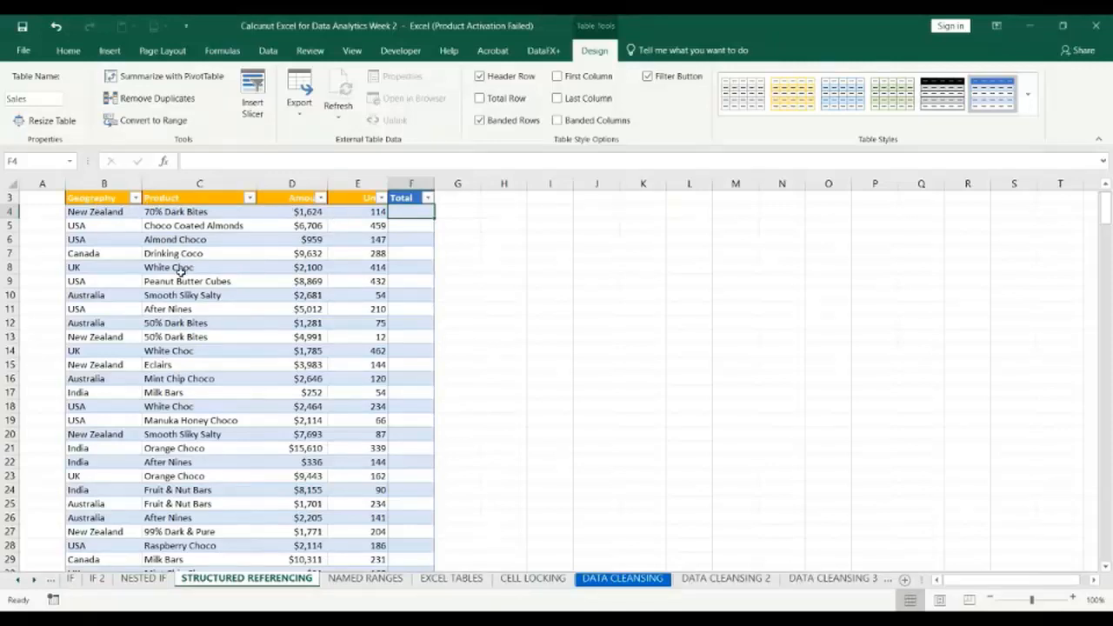
Try extending the table name with trial text such as "_Table", and restore it to Sales.
left_click(29, 100)
left_click(29, 100)
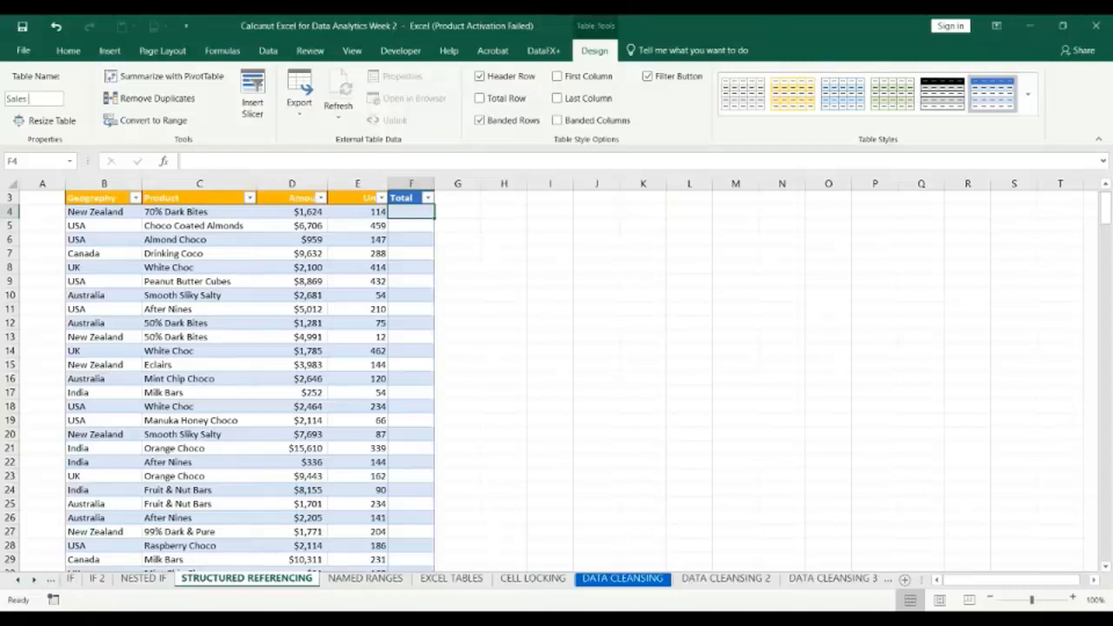
type("hi")
key("BackSpace")
key("BackSpace")
type("_Table")
key("BackSpace")
key("BackSpace")
key("BackSpace")
key("BackSpace")
key("BackSpace")
key("BackSpace")
type("+")
key("BackSpace")
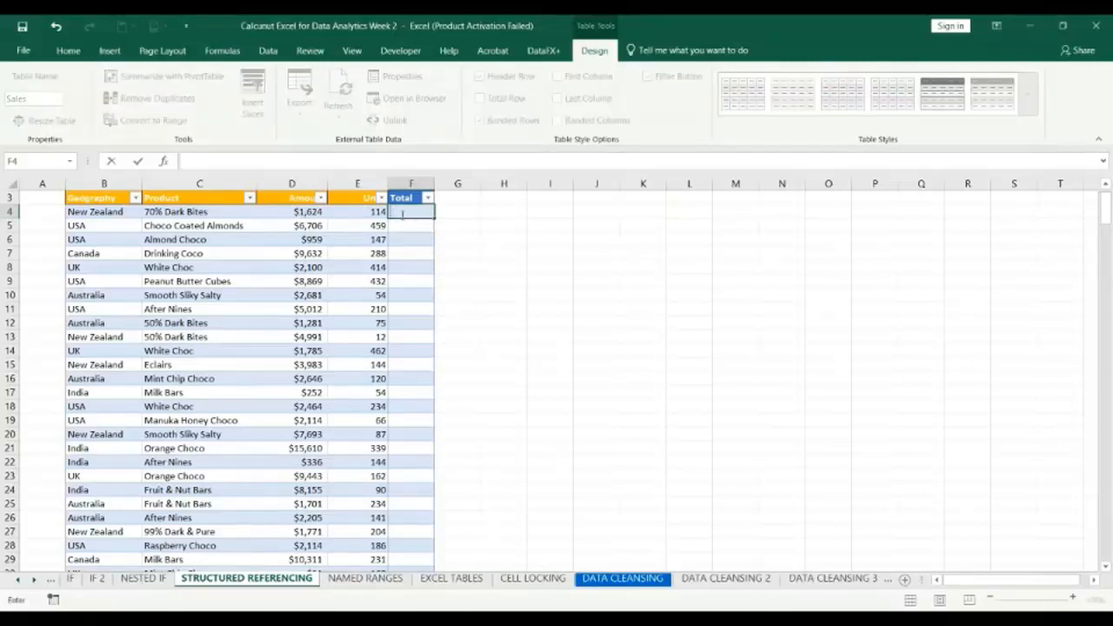
type("=")
left_click(306, 211)
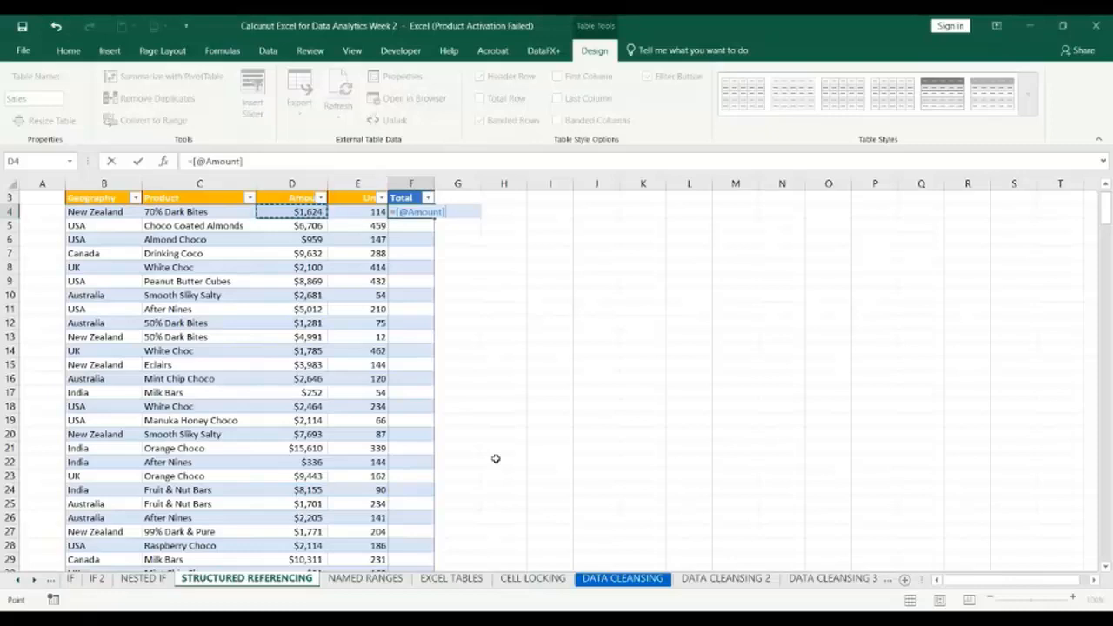
type("*")
left_click(351, 213)
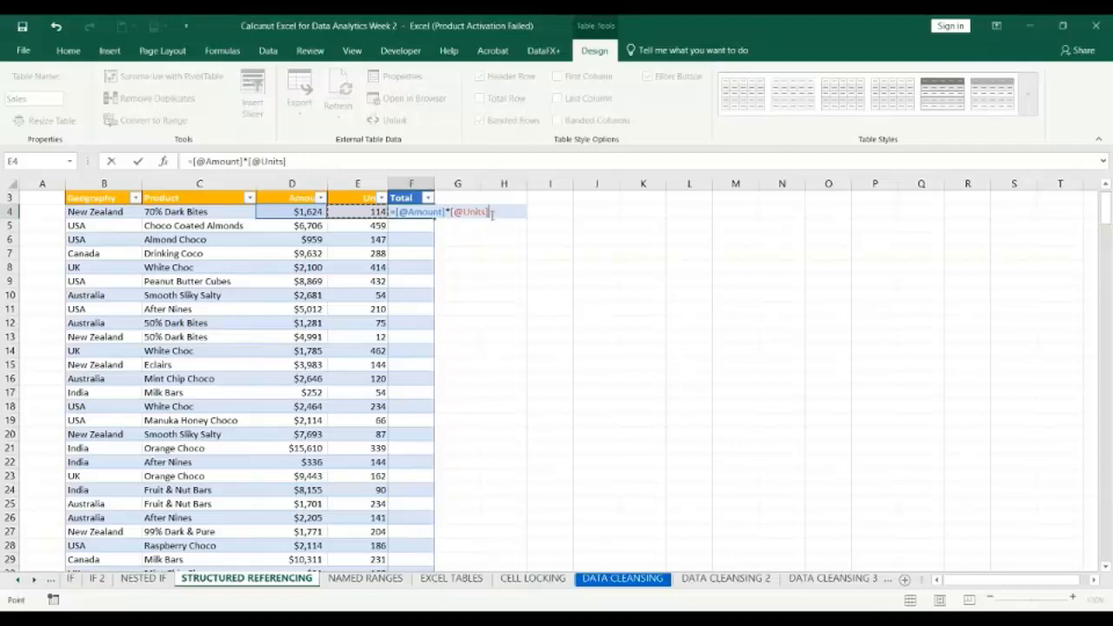
key("Return")
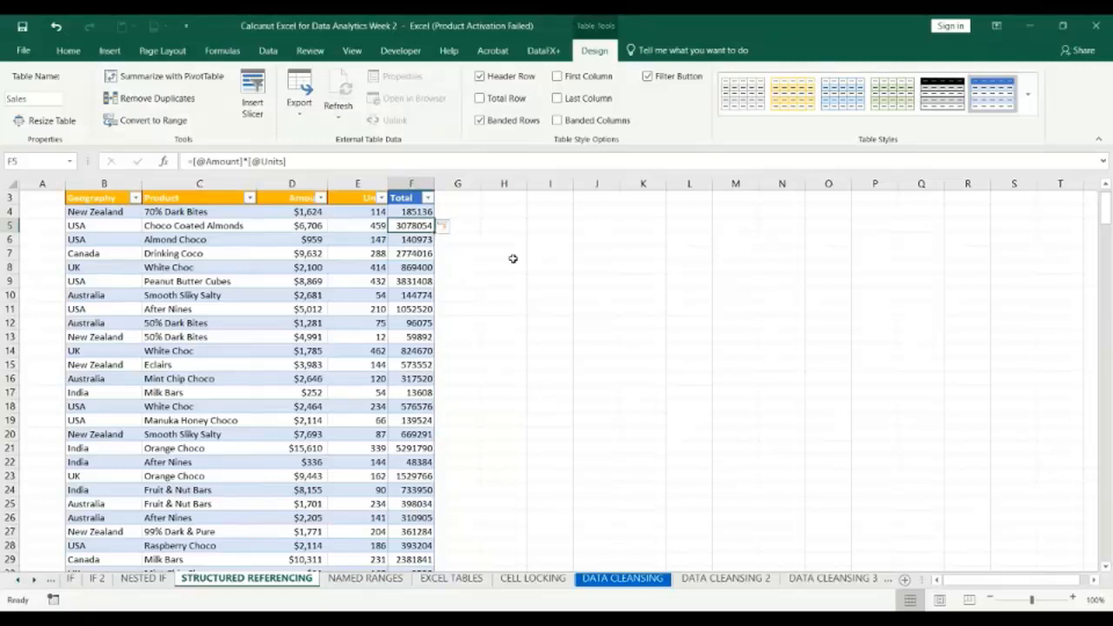
left_click(555, 269)
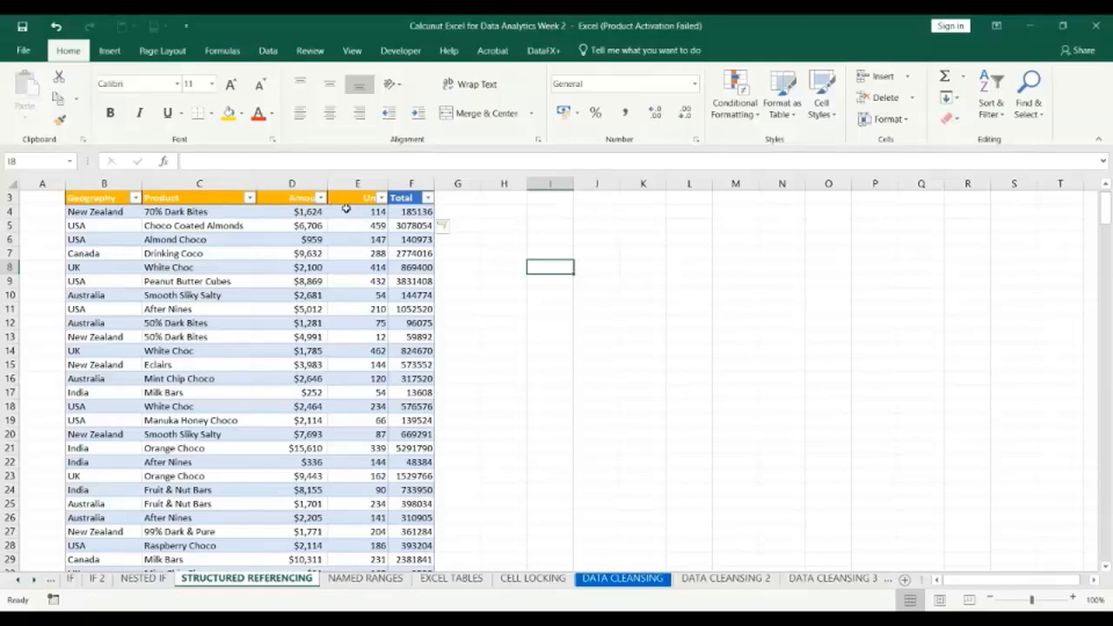
double_click(546, 268)
type("=")
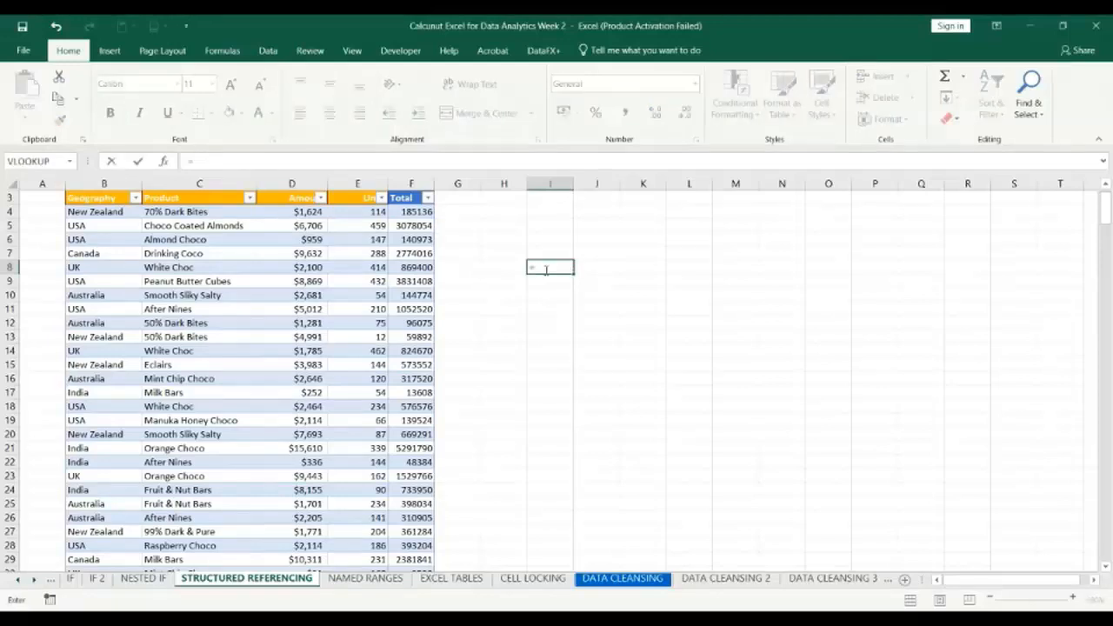
left_click(298, 212)
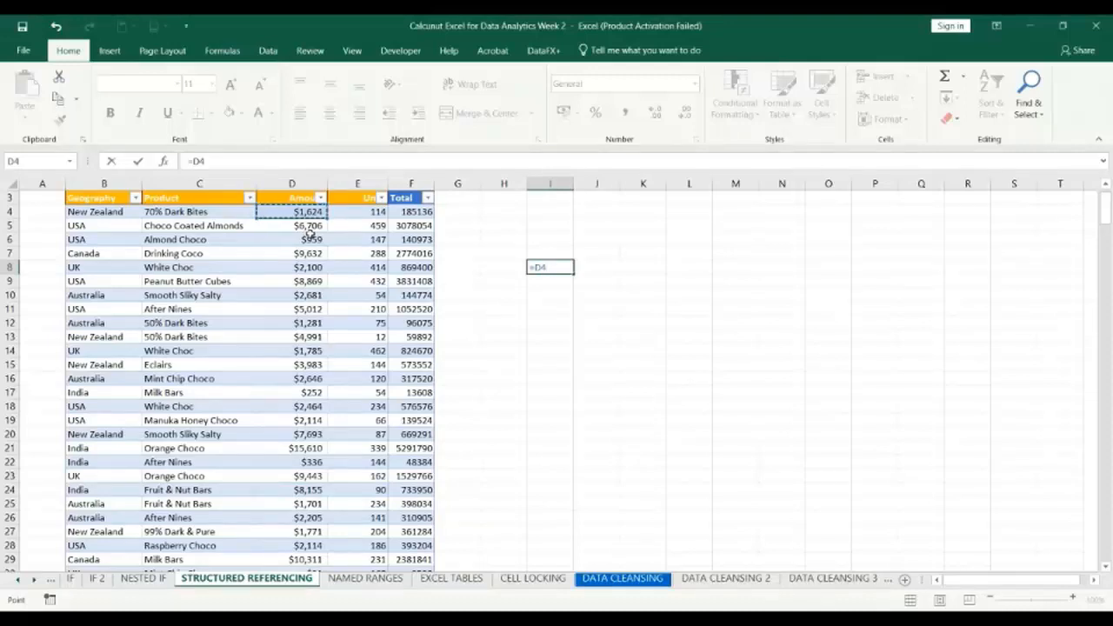
left_click(308, 282)
key("BackSpace")
key("BackSpace")
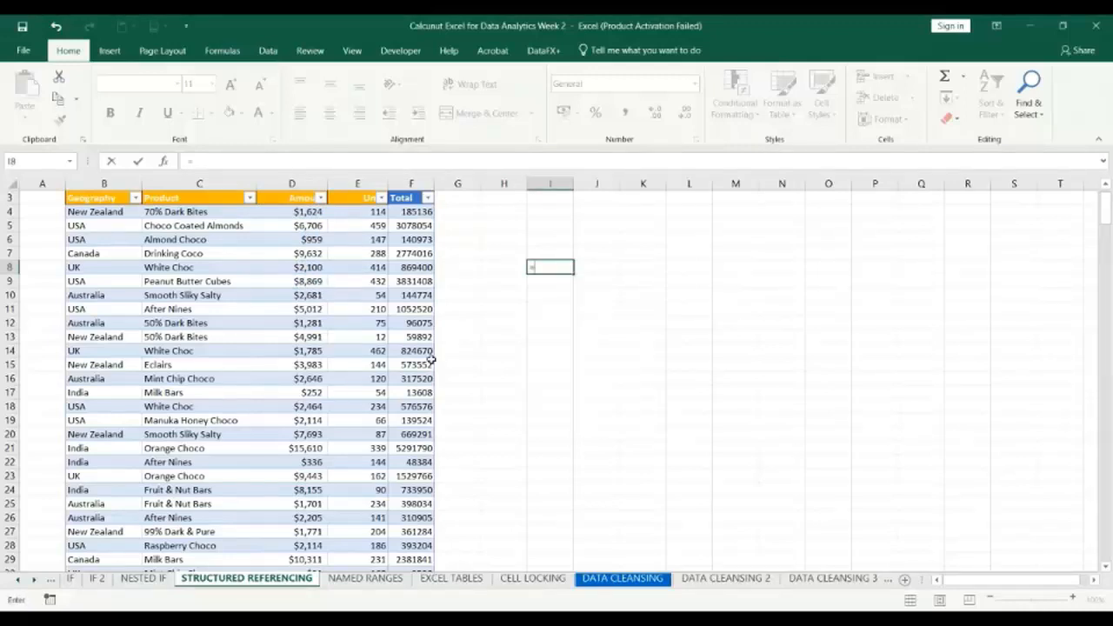
left_click(338, 354)
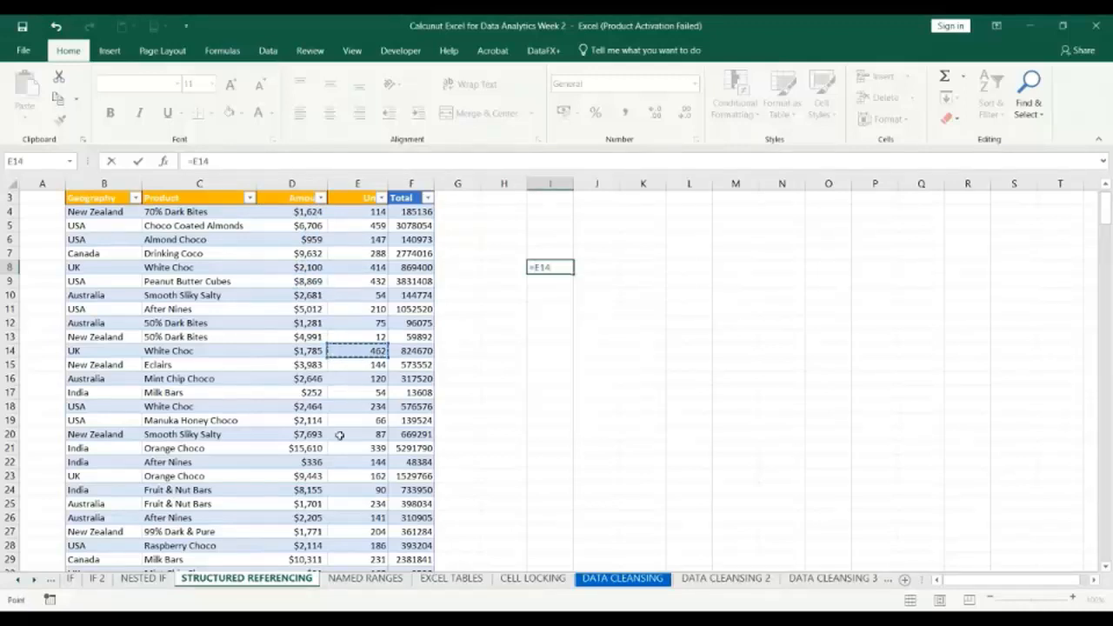
key("BackSpace")
key("BackSpace")
key("BackSpace")
key("Escape")
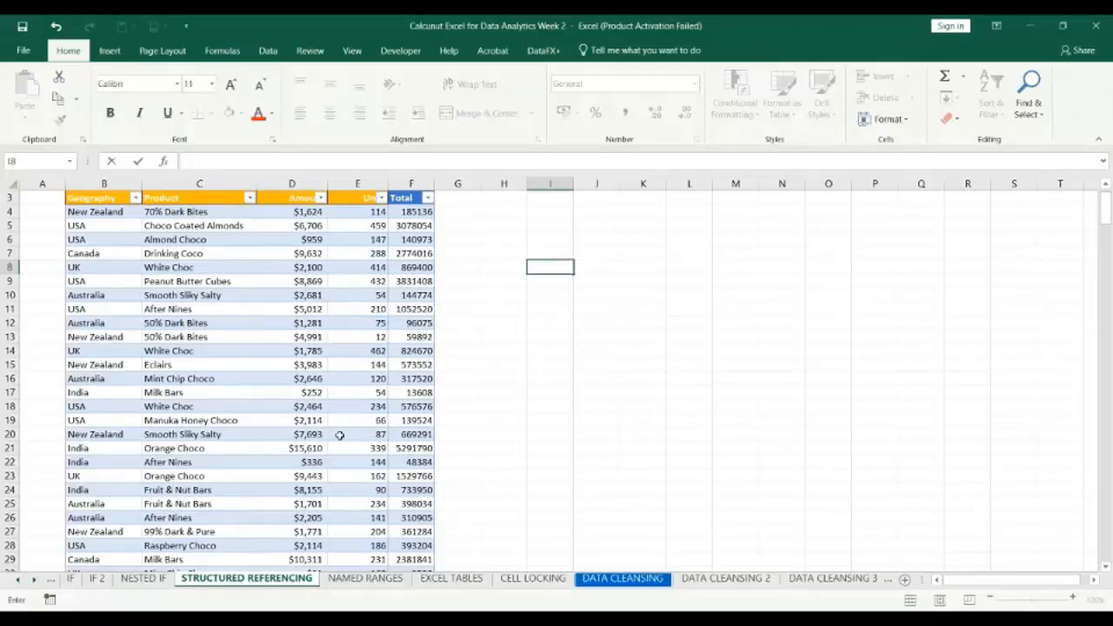
Begin a formula in I8, outside the table, that refers to the table by its name: =Sales.
type("=")
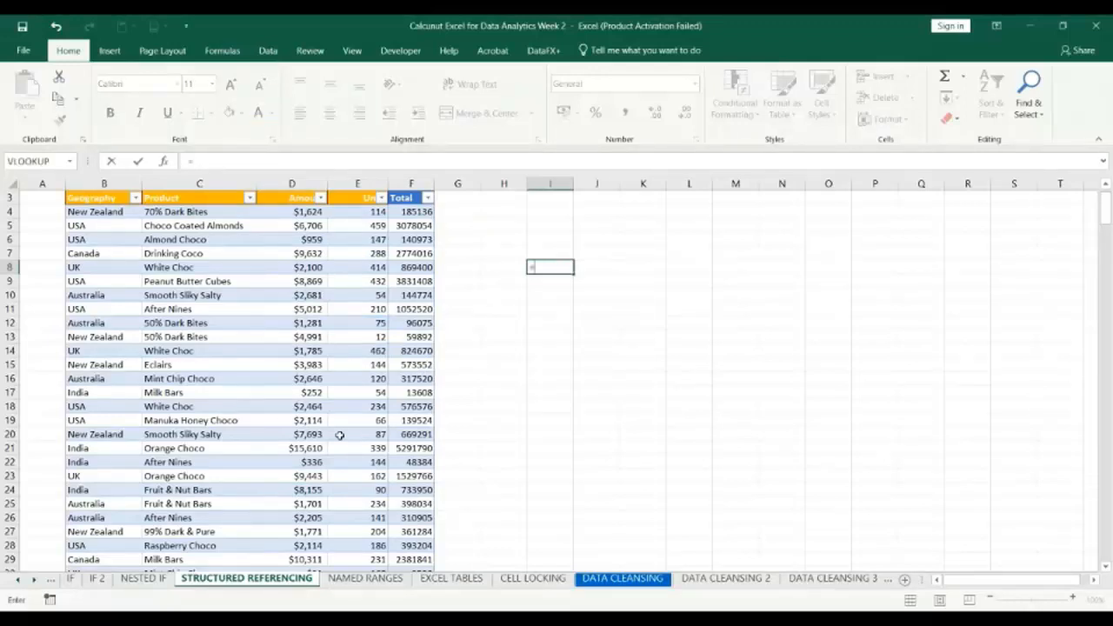
type("T")
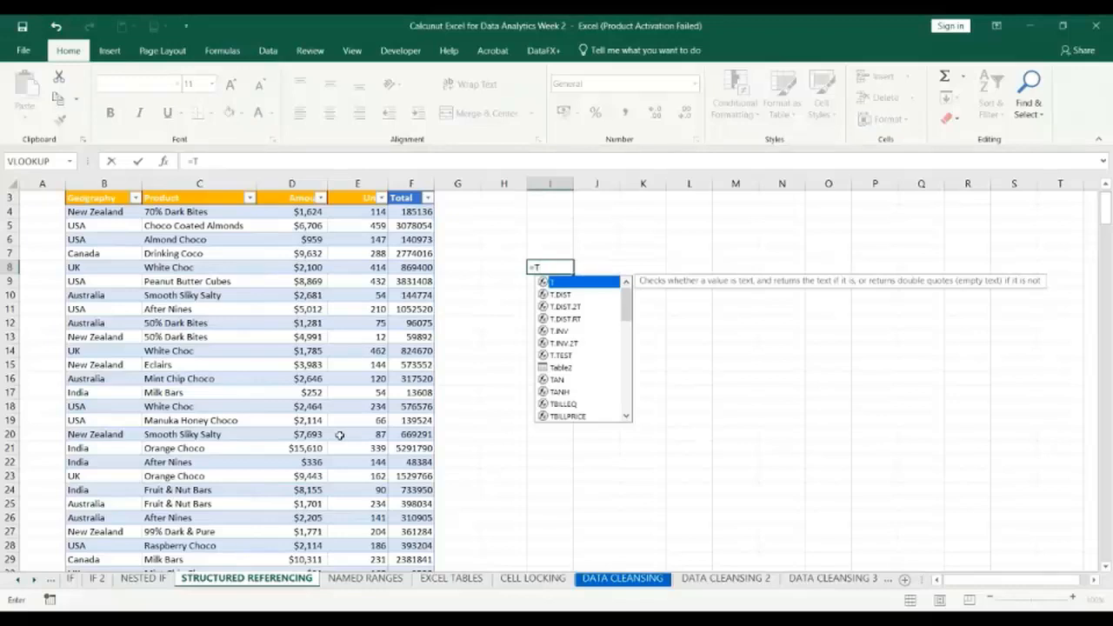
key("BackSpace")
type("S")
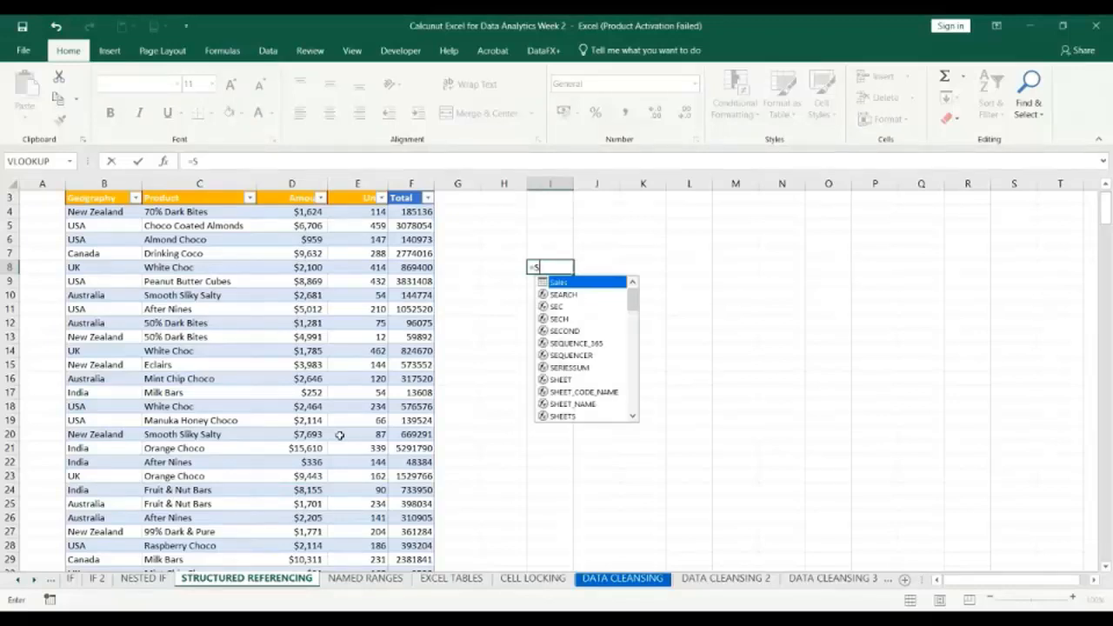
key("Return")
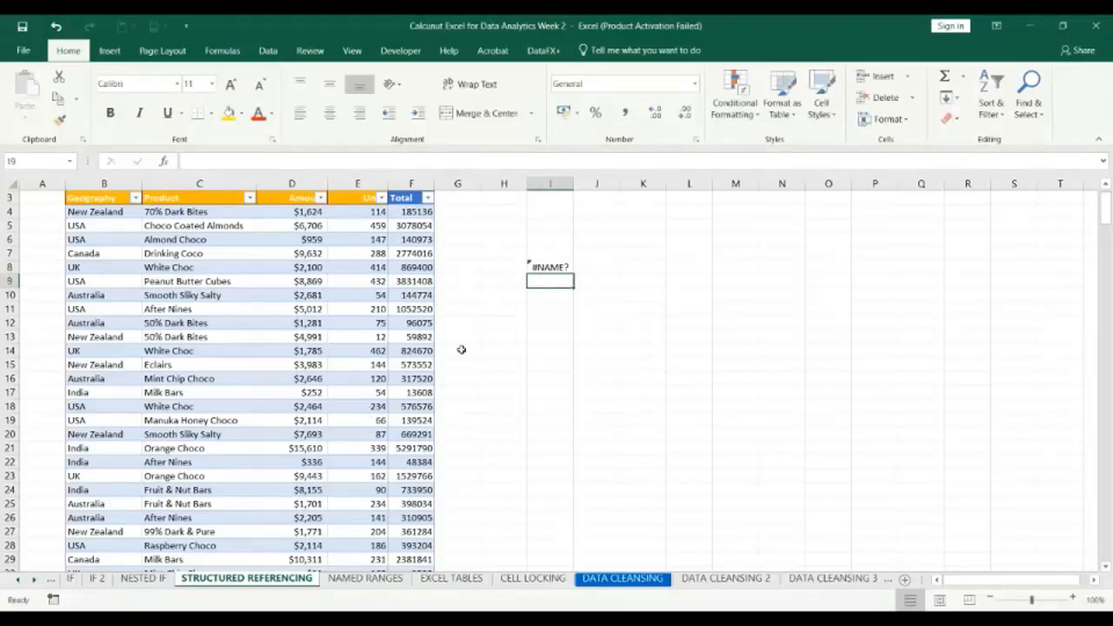
left_click(546, 264)
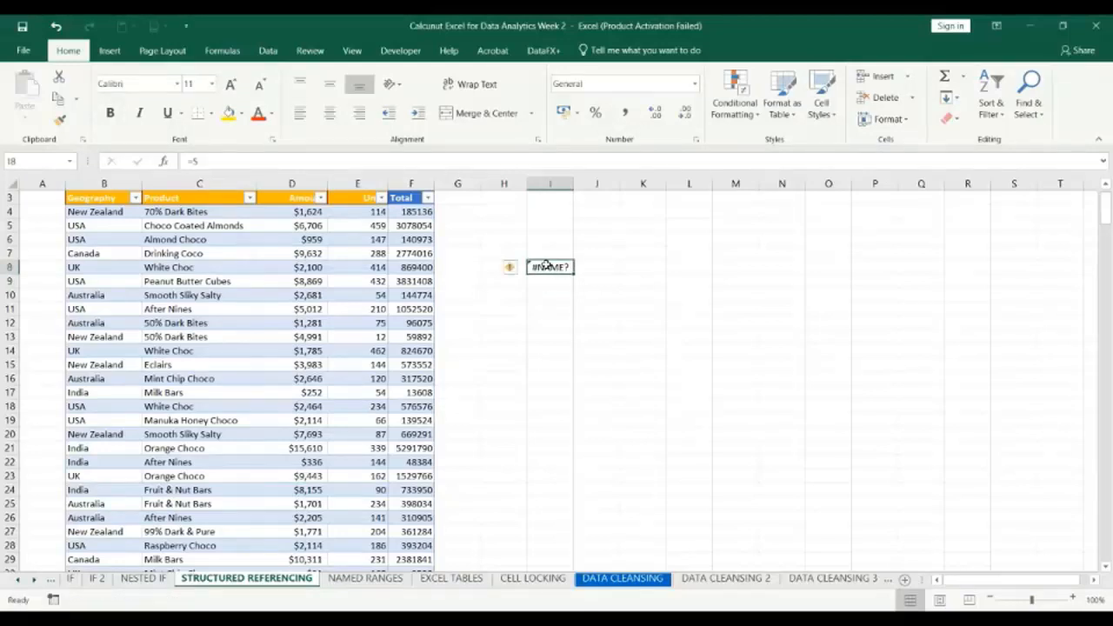
double_click(546, 265)
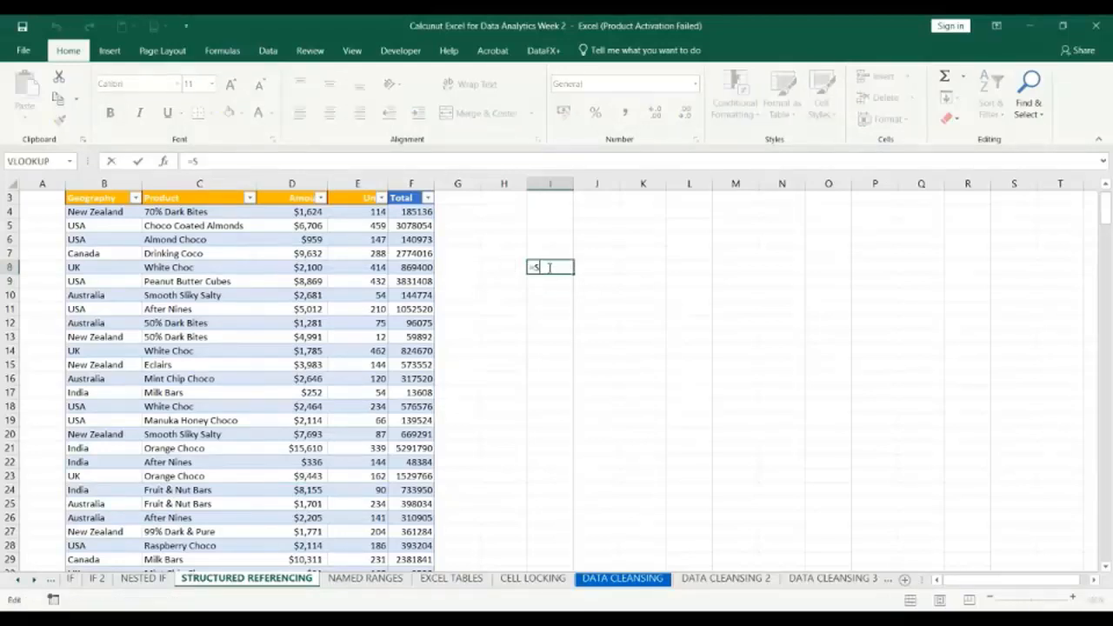
type("al")
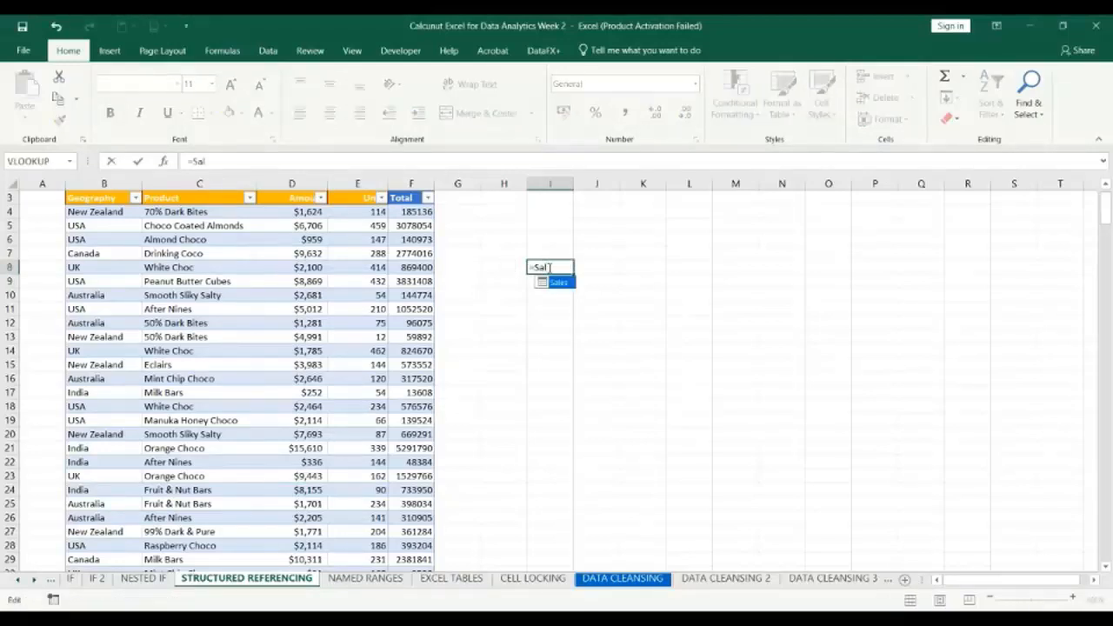
type("es")
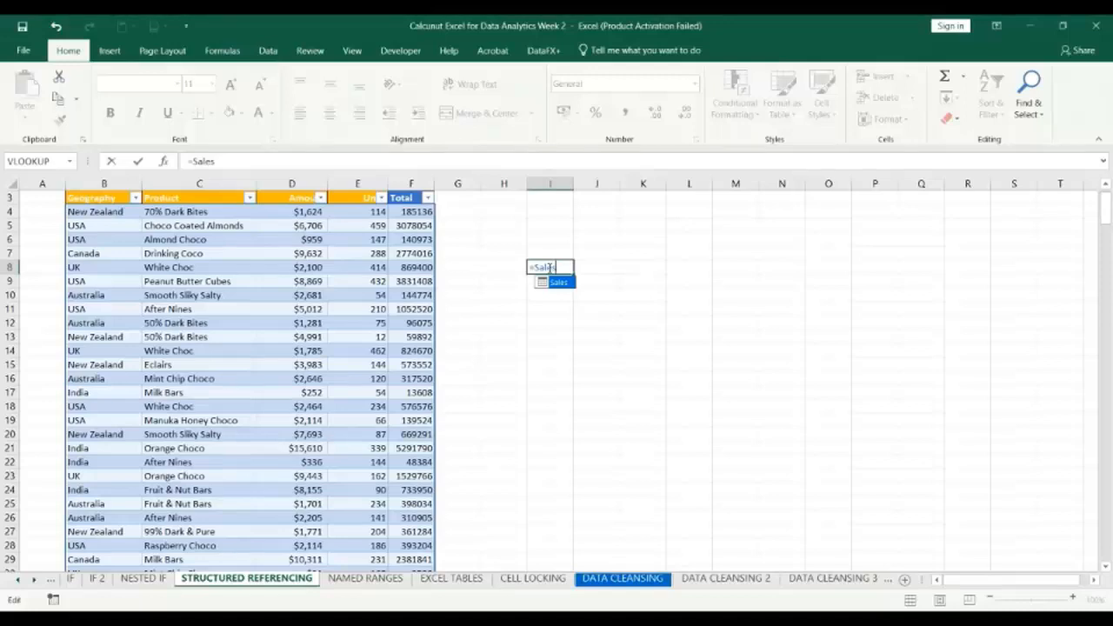
Narrow the table reference in I8 to the Amount column, so the formula reads =Sales[Amount].
type("[")
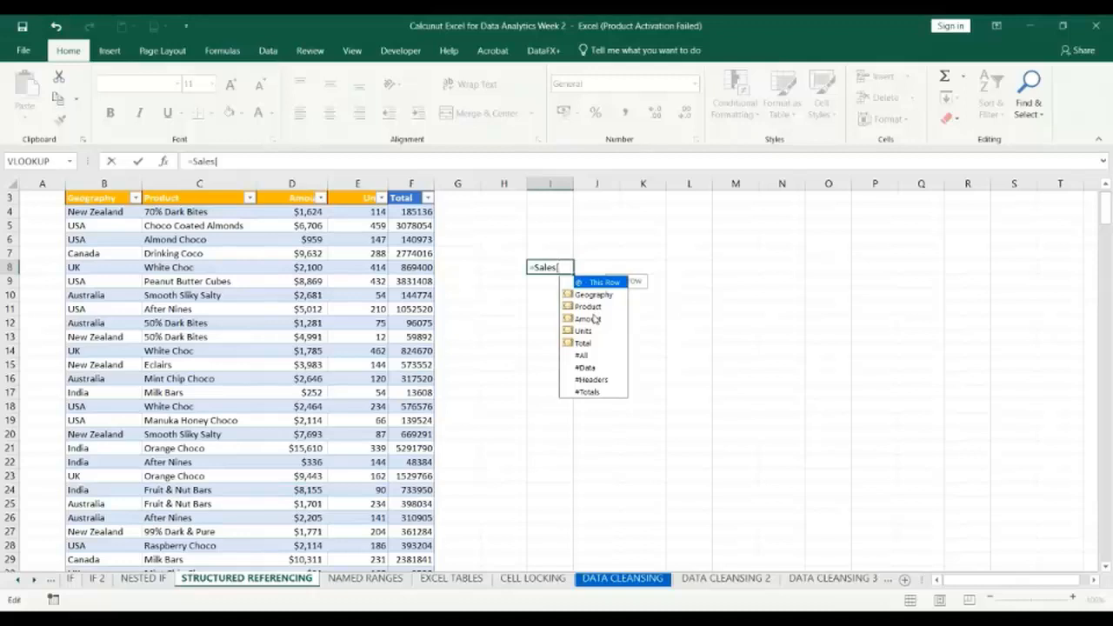
key("Down")
key("Down")
key("Down")
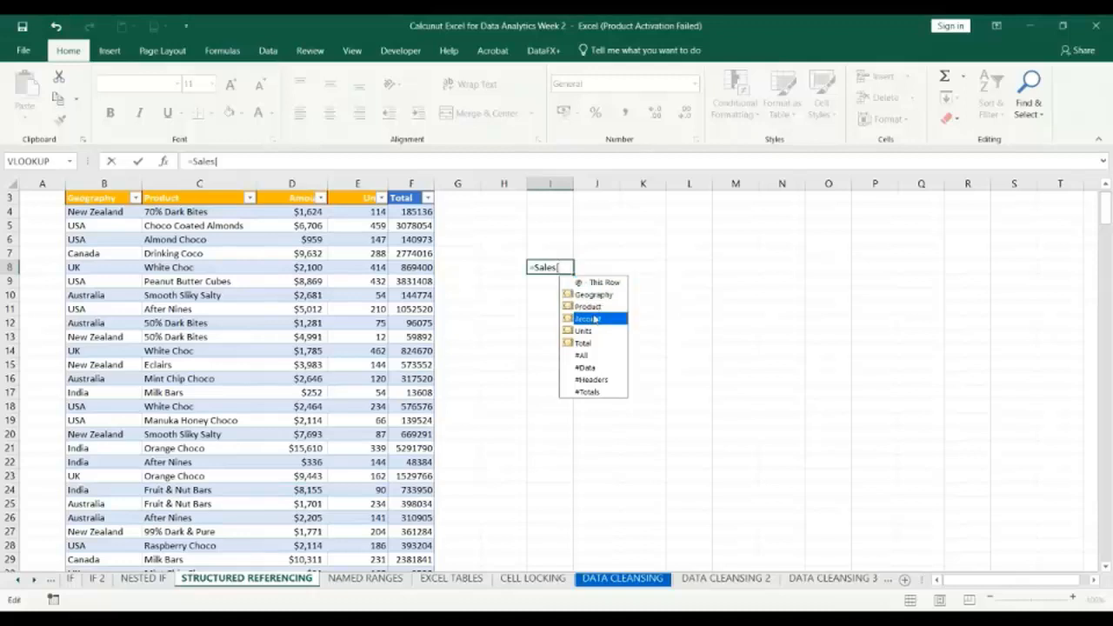
key("Tab")
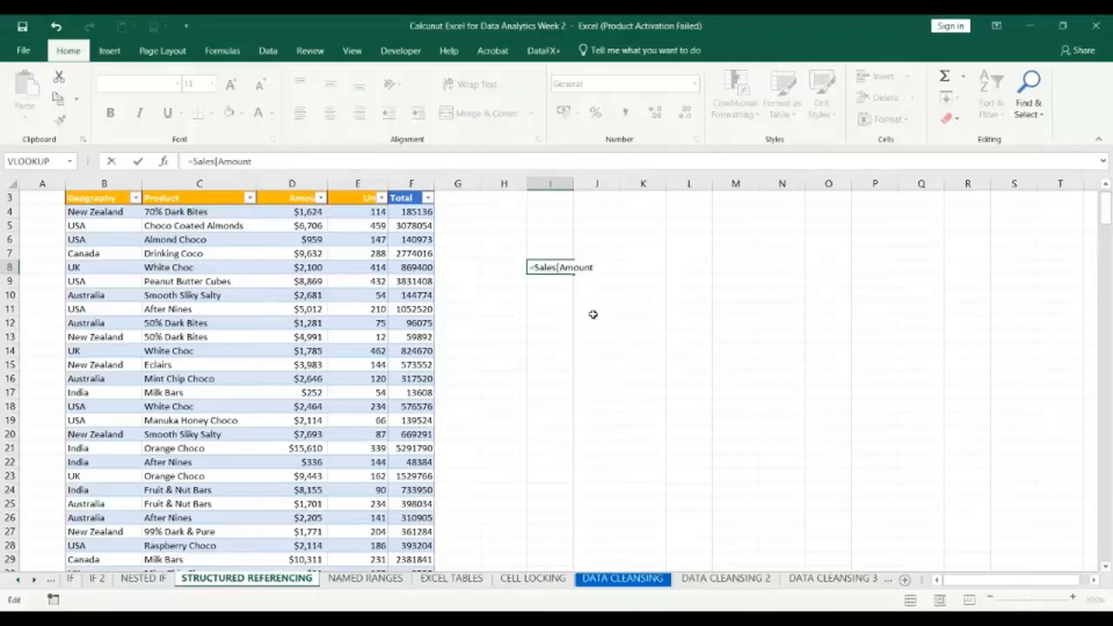
type("]")
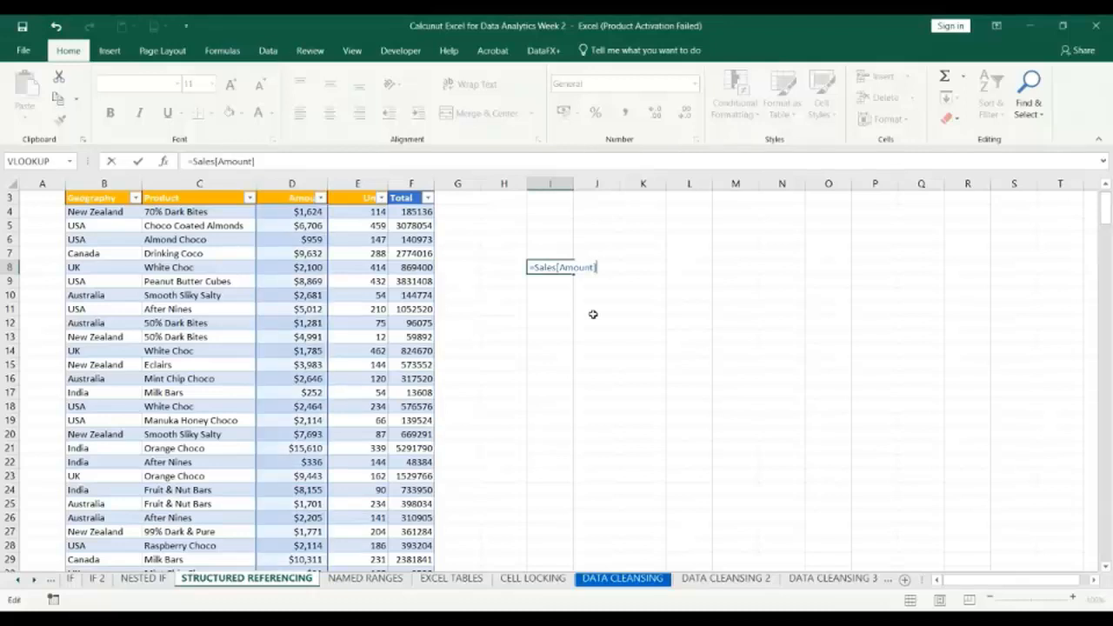
type("*Sa")
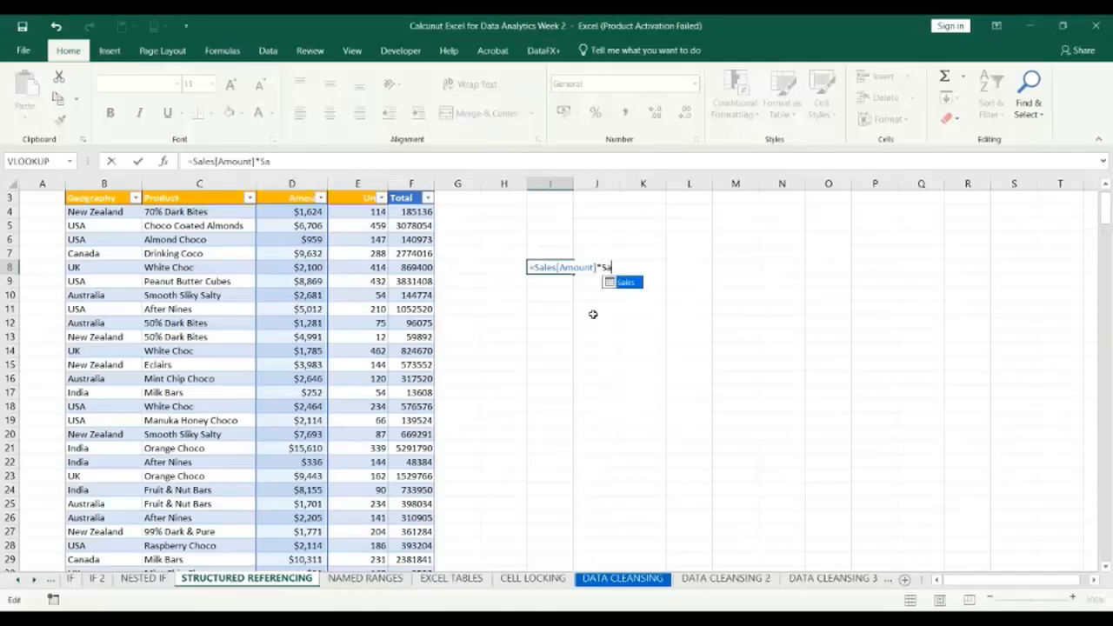
type("les")
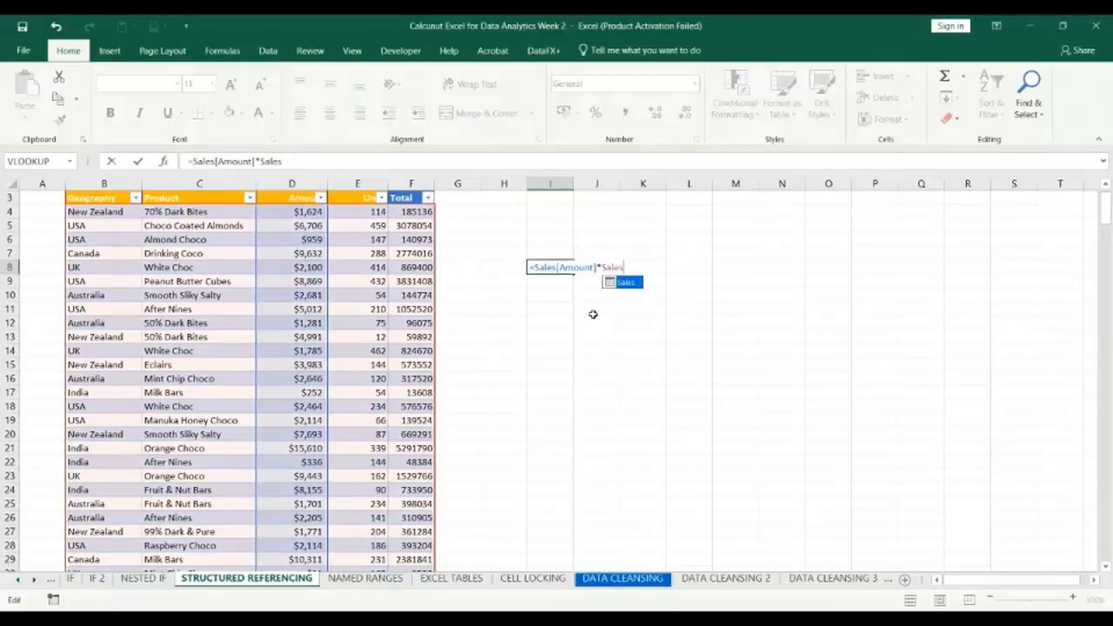
type("[")
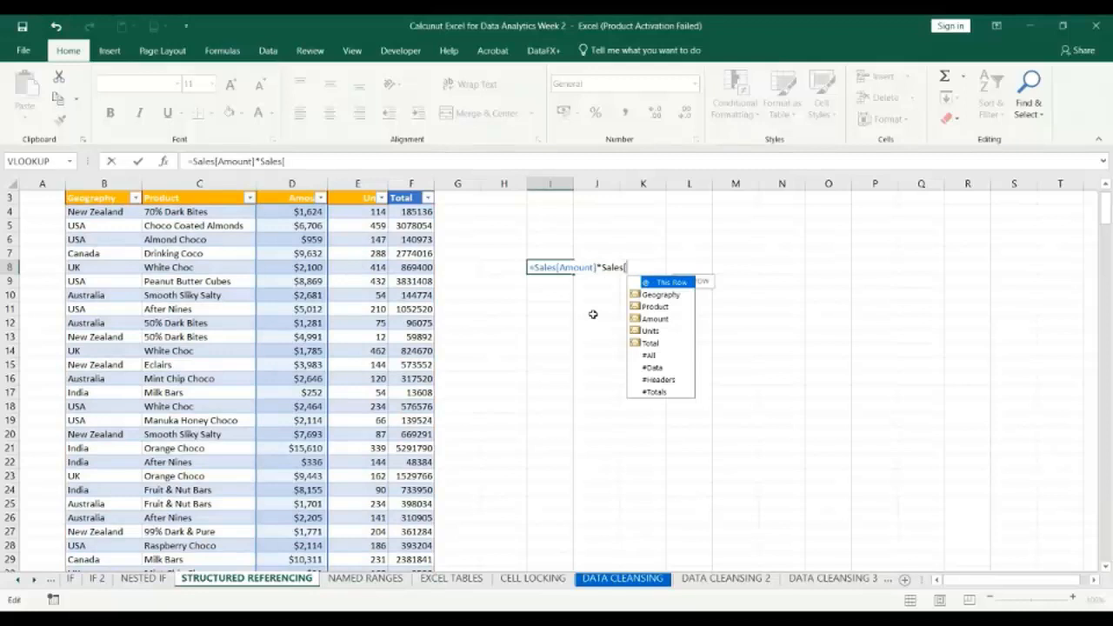
Multiply by the table's Units column in I8, entering =Sales[Amount]*Sales[Units], and review the entered formula.
key("Down")
key("Down")
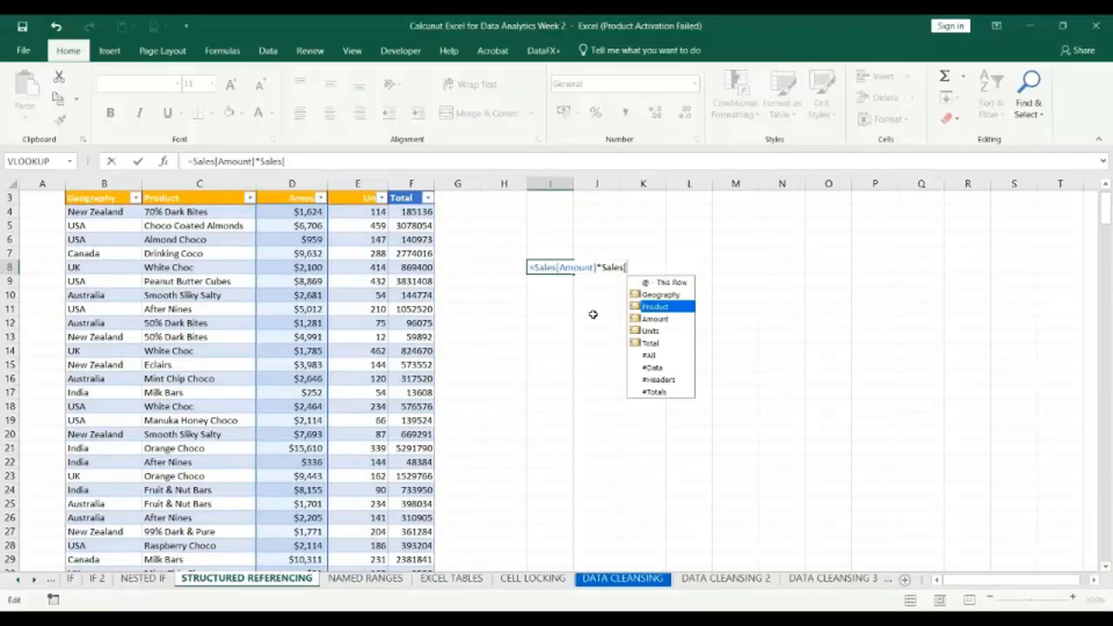
key("Down")
key("Down")
key("Tab")
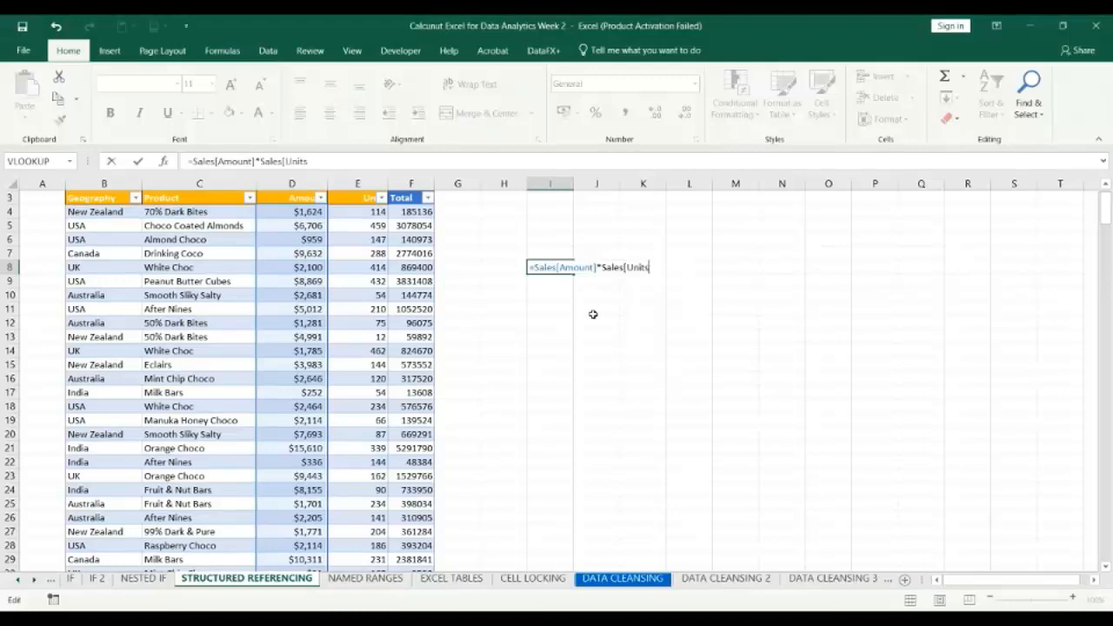
type("]")
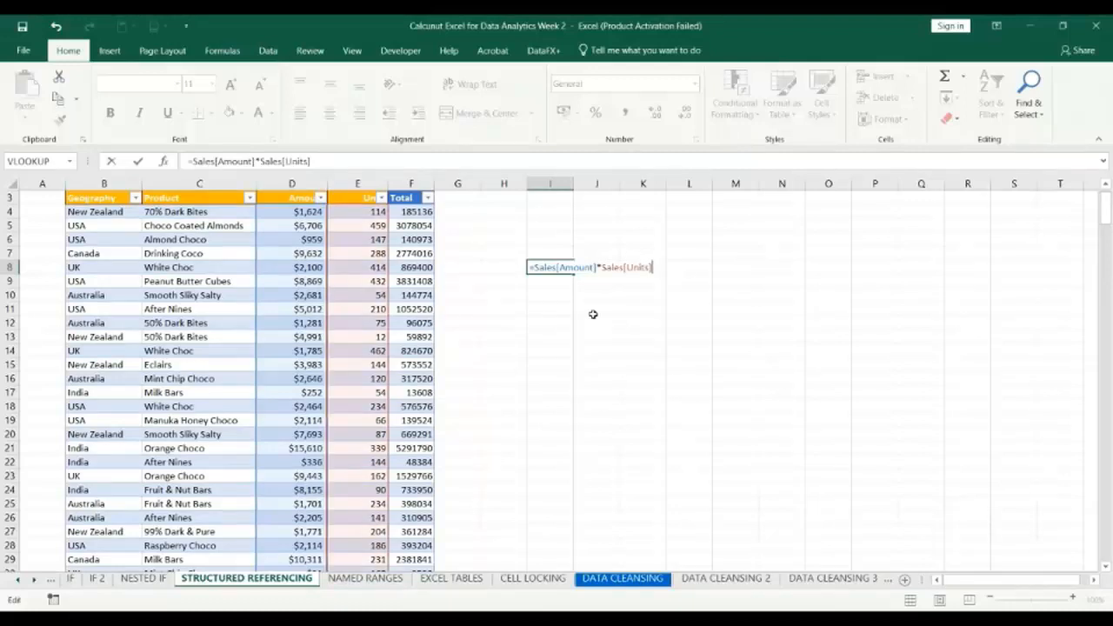
key("Return")
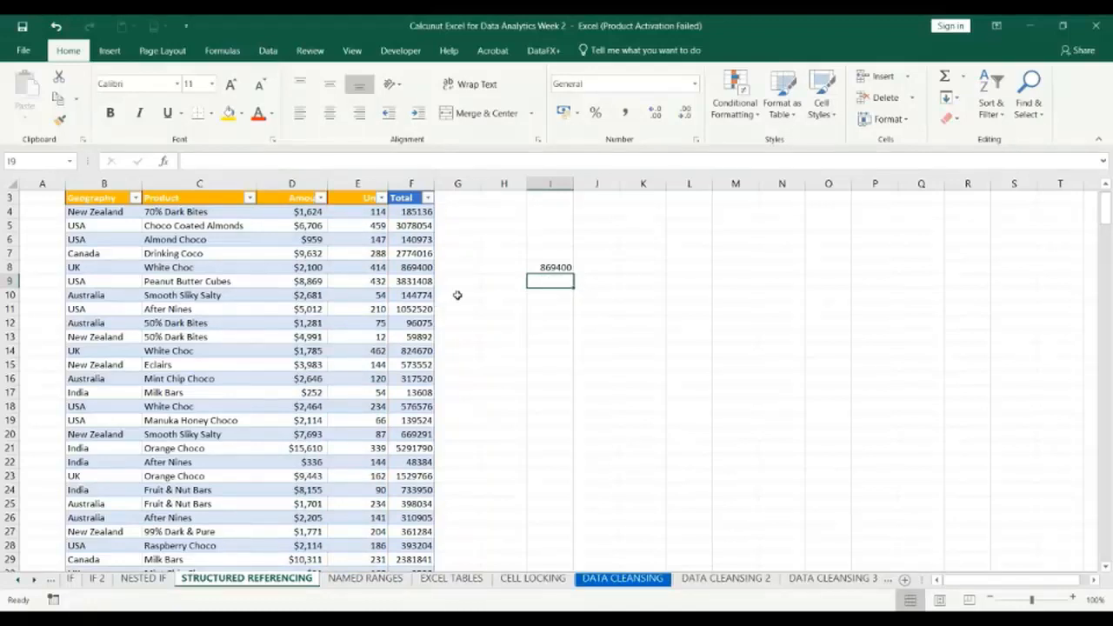
double_click(559, 265)
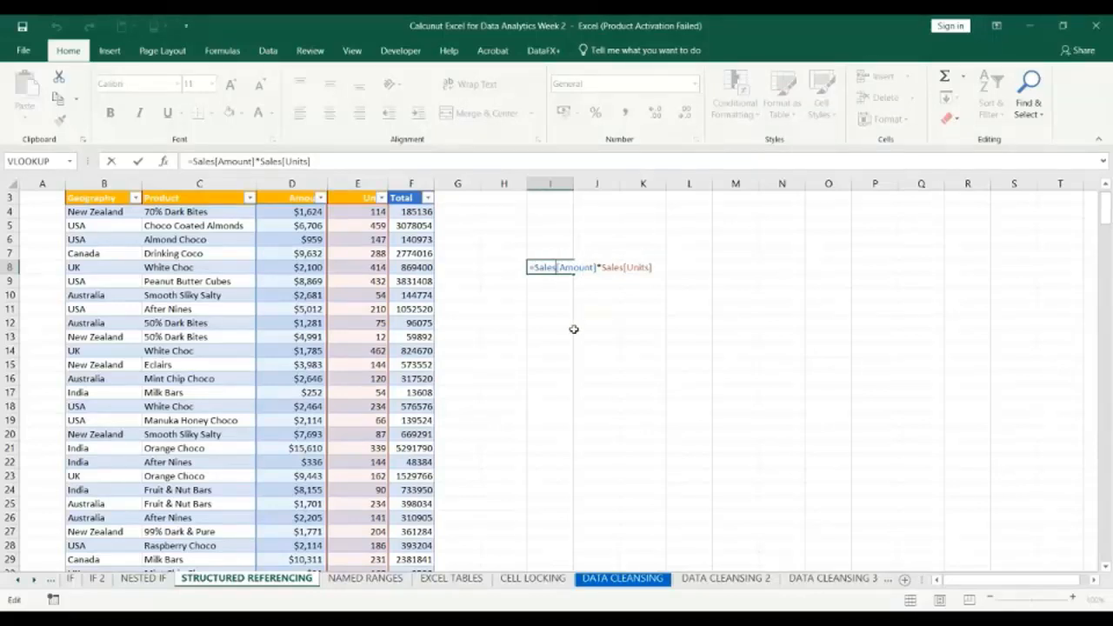
key("Return")
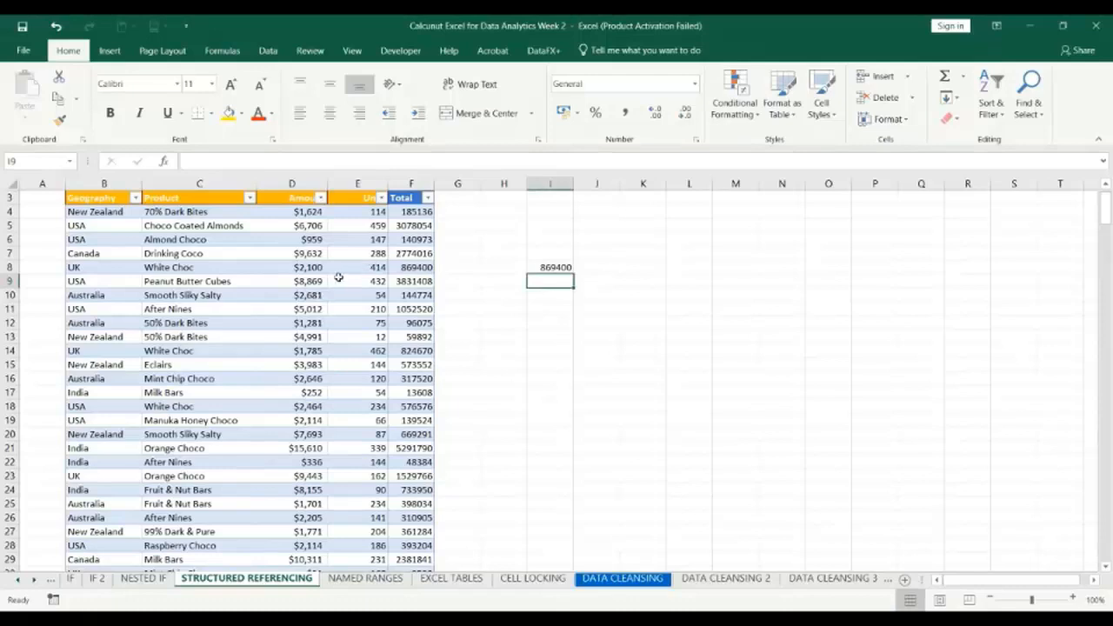
Replace the multiplication formula in I8 with a SUM function that refers to the Sales table.
double_click(551, 267)
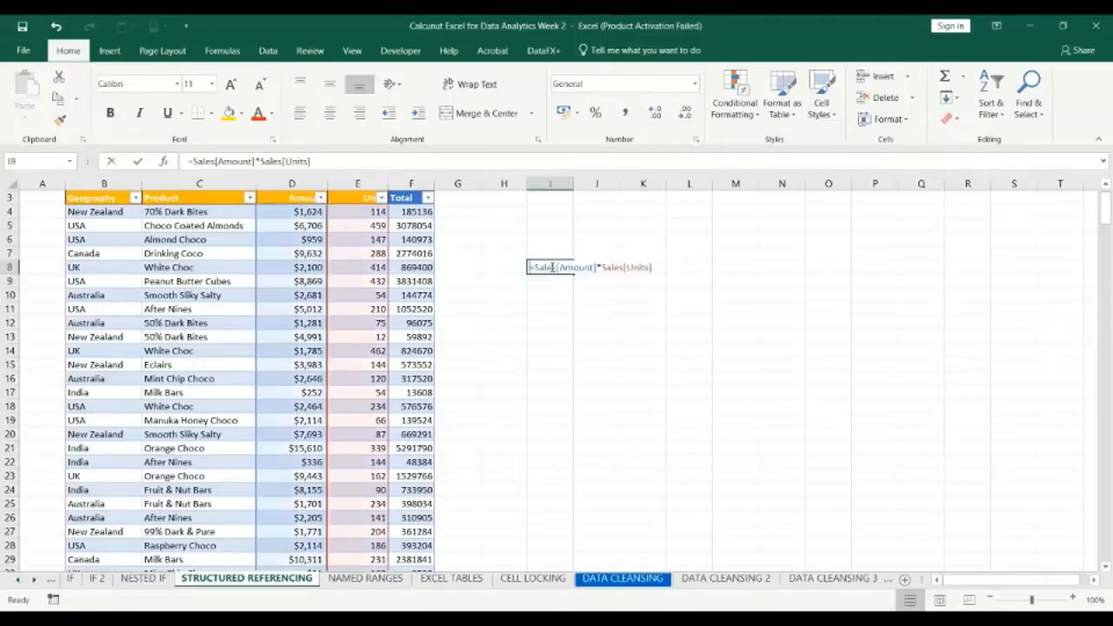
left_click(654, 267)
key("BackSpace")
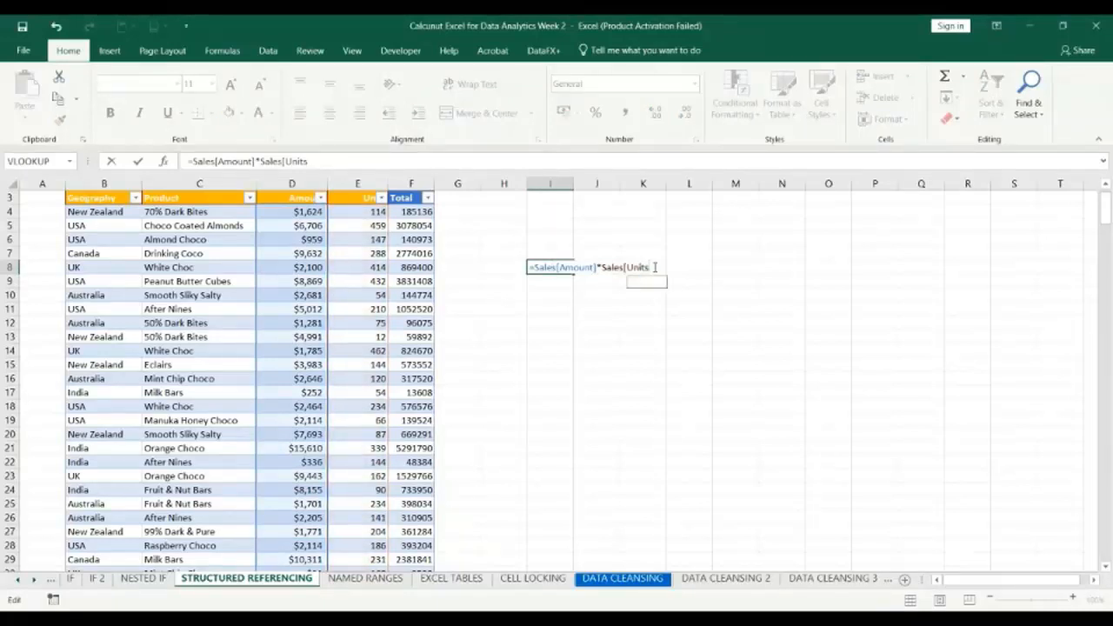
key("BackSpace")
key("BackSpace")
key("BackSpace")
key("BackSpace")
key("BackSpace")
key("BackSpace")
key("BackSpace")
key("BackSpace")
key("BackSpace")
key("BackSpace")
key("BackSpace")
key("BackSpace")
key("BackSpace")
key("BackSpace")
key("BackSpace")
key("BackSpace")
key("BackSpace")
key("BackSpace")
key("BackSpace")
key("BackSpace")
type("SUM(")
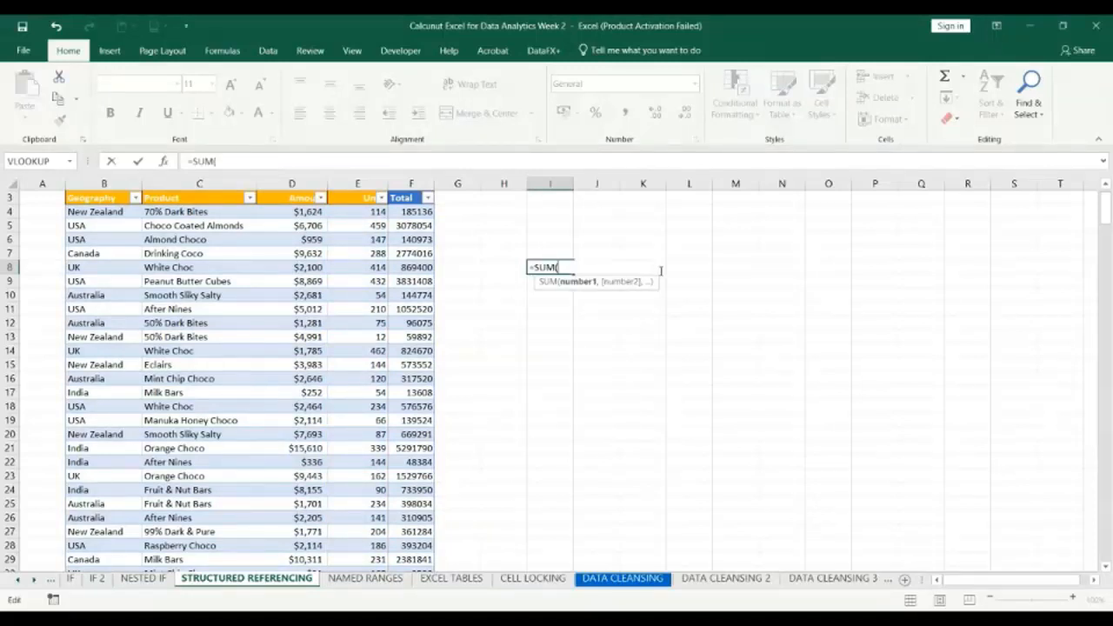
type("[")
type("Sa")
key("BackSpace")
key("BackSpace")
key("BackSpace")
type("Sales")
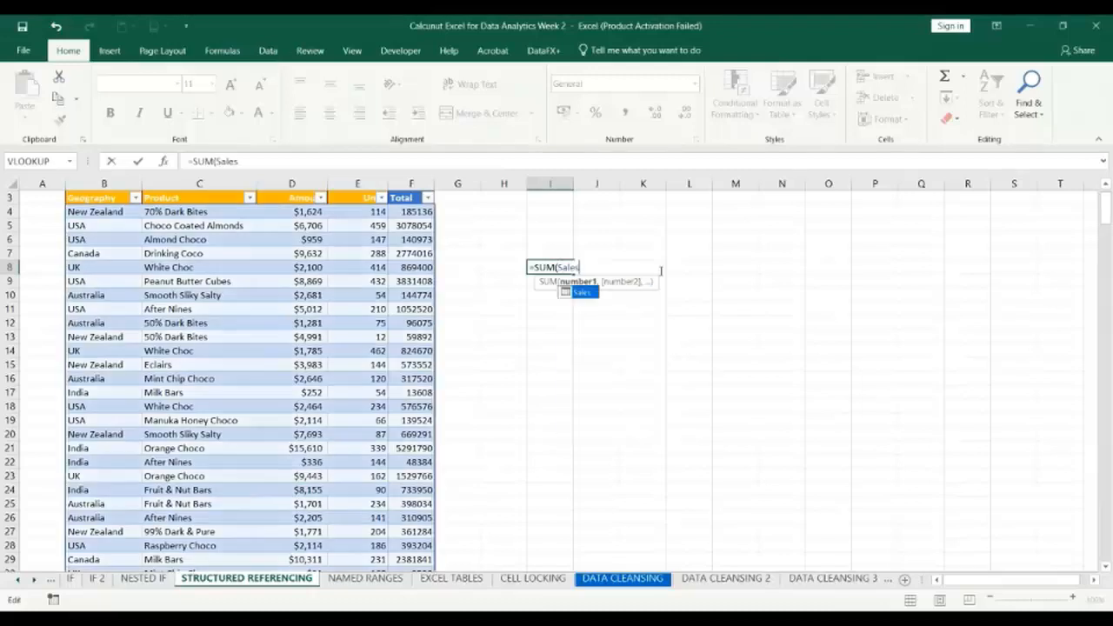
type("[")
Limit the SUM in I8 to the Amount column, entering =SUM(Sales[Amount]), and review the entered formula.
key("Down")
key("Down")
key("Down")
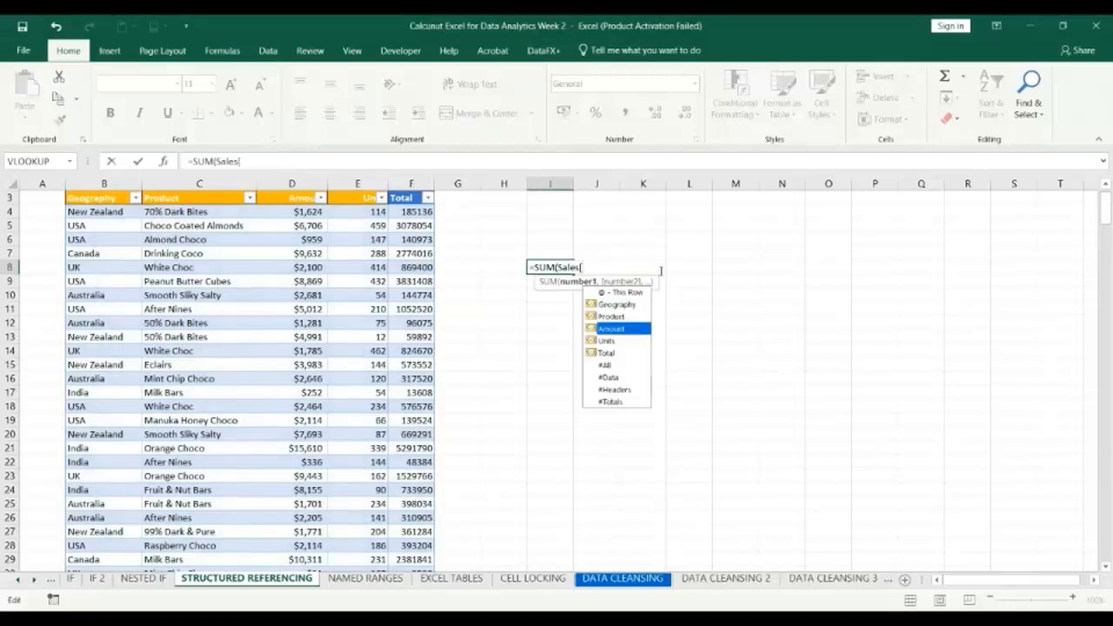
key("Tab")
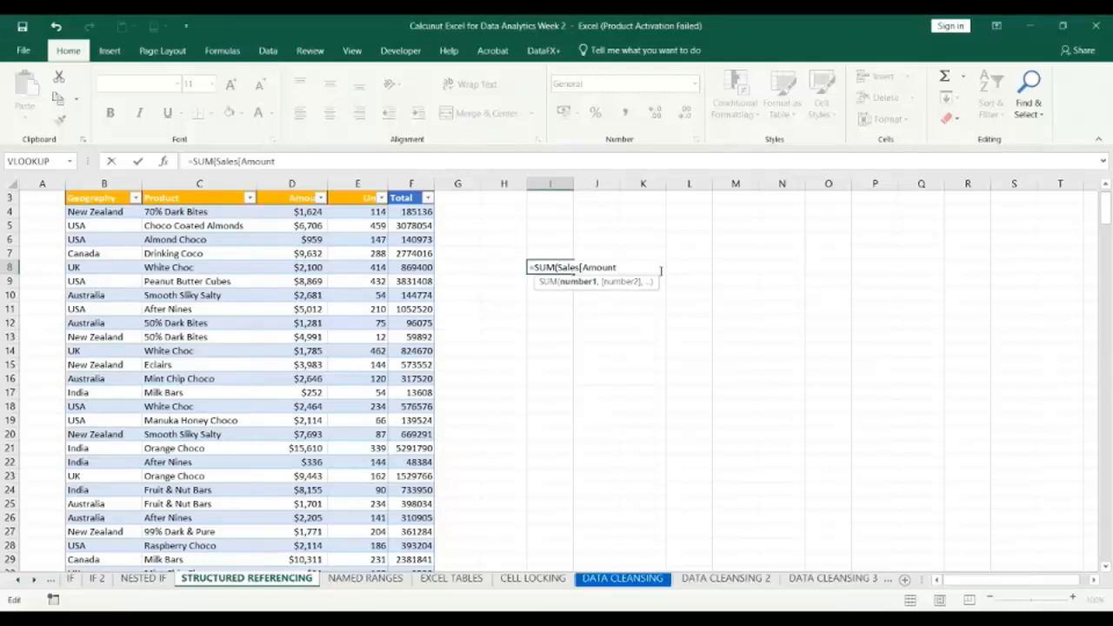
type("]")
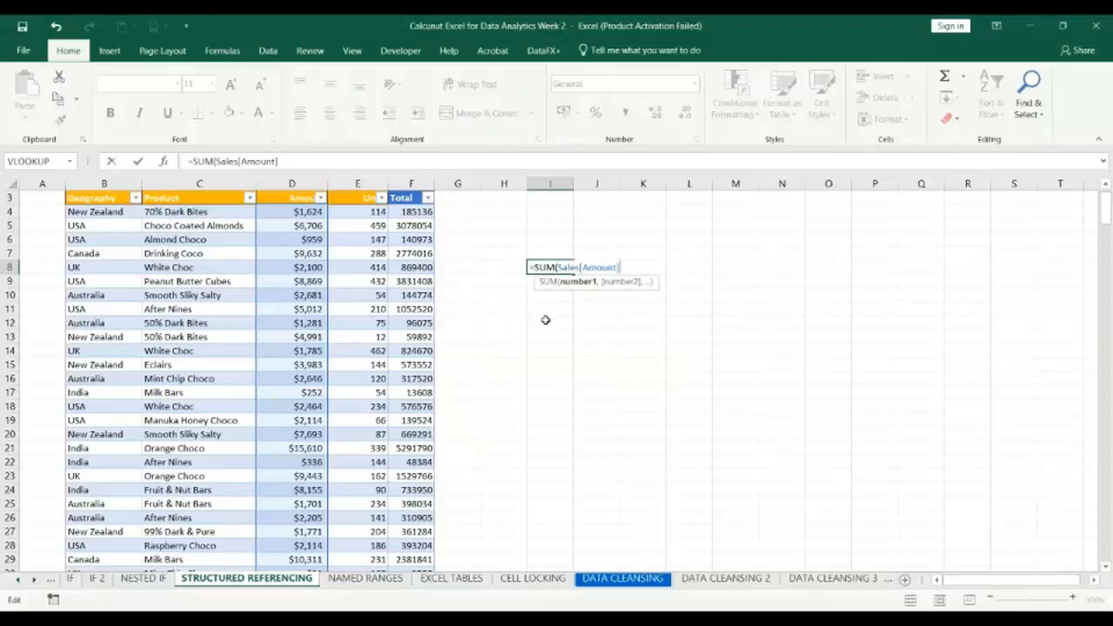
left_click(366, 198)
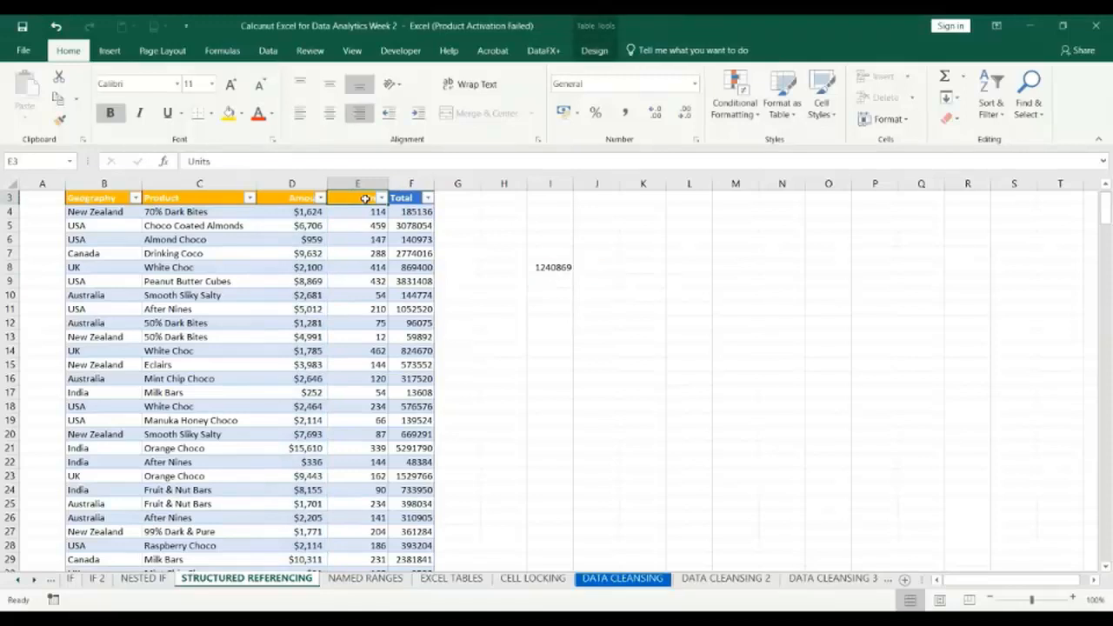
left_click(551, 265)
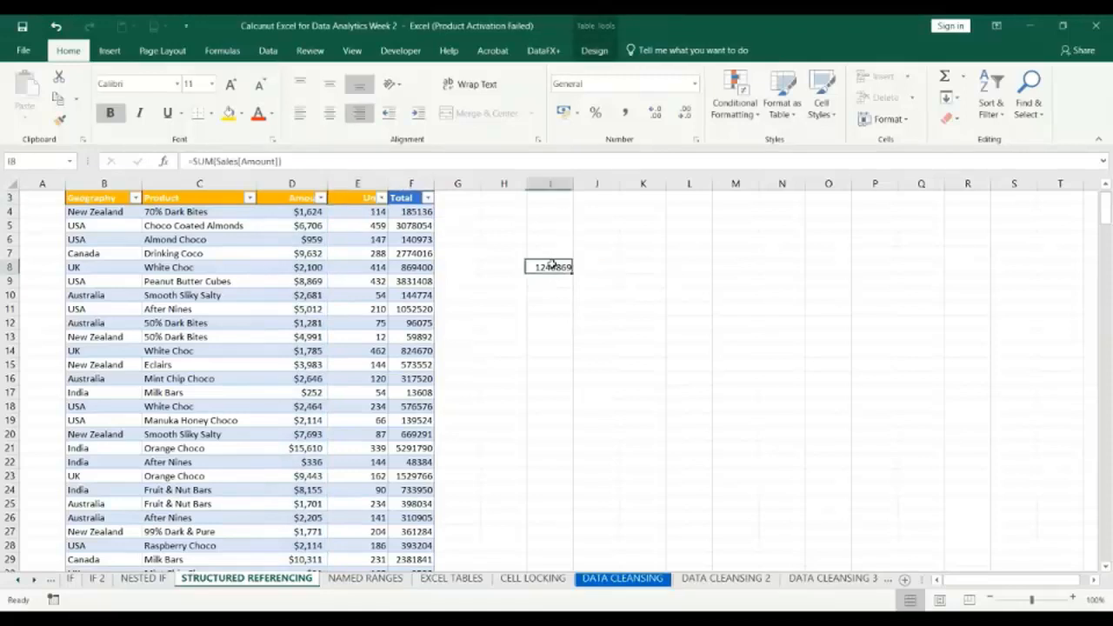
double_click(552, 265)
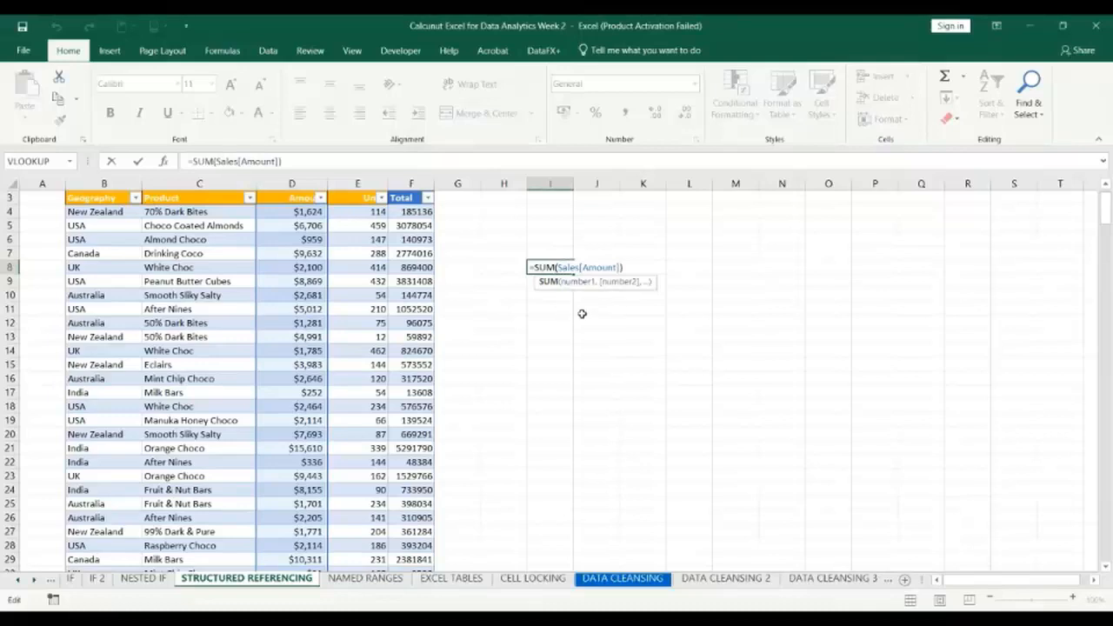
key("Return")
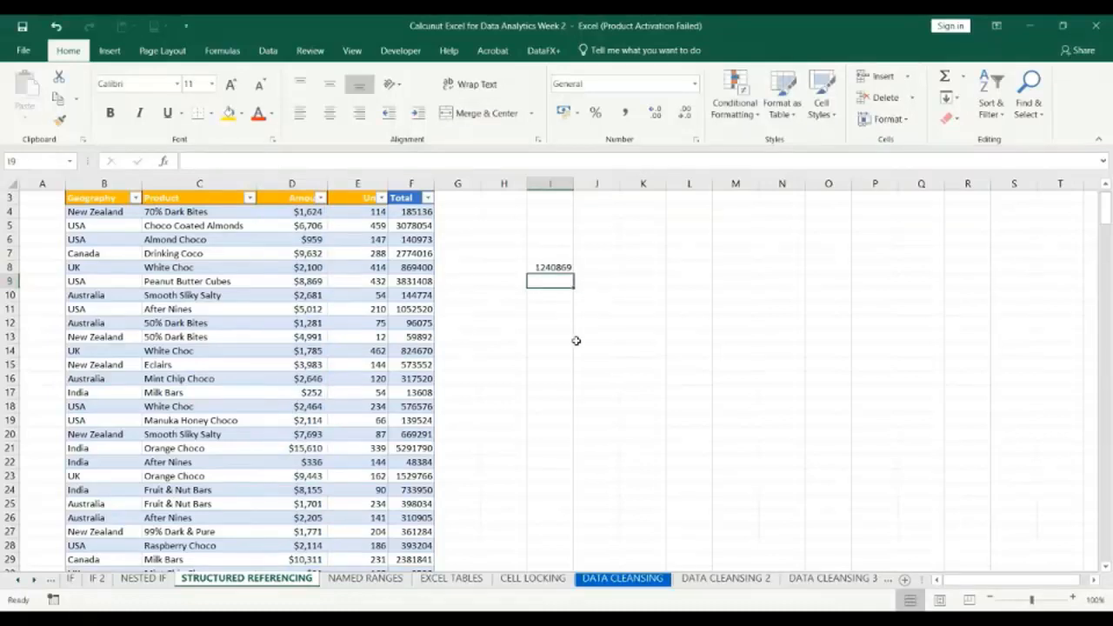
Examine the rows of the Sales table down to its last row.
scroll(337, 396, "down", 3)
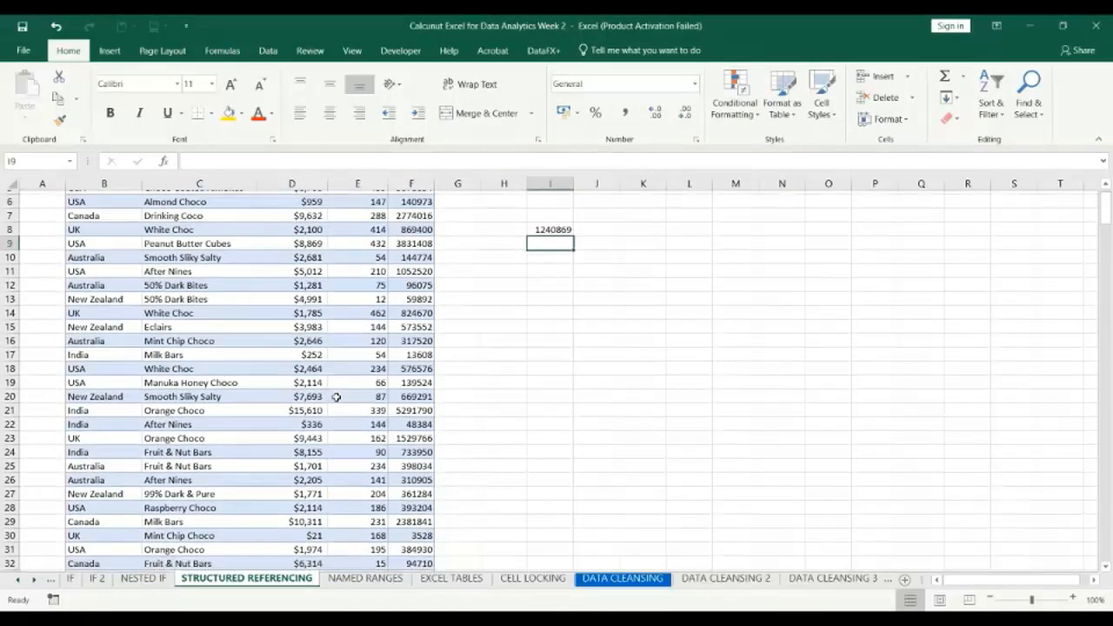
scroll(336, 397, "down", 5)
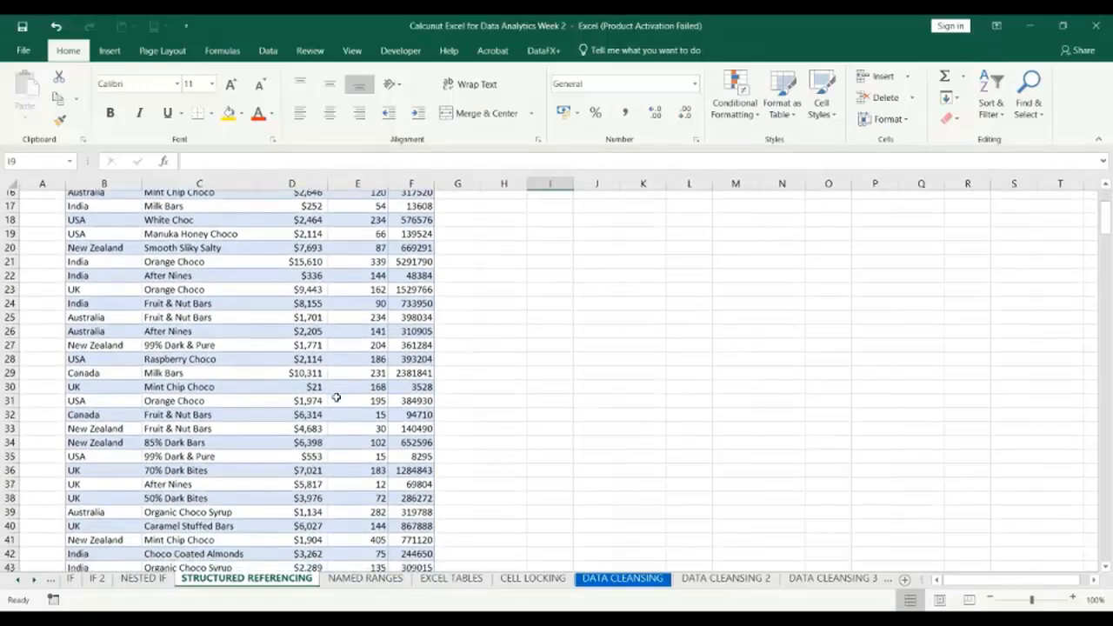
scroll(336, 397, "down", 8)
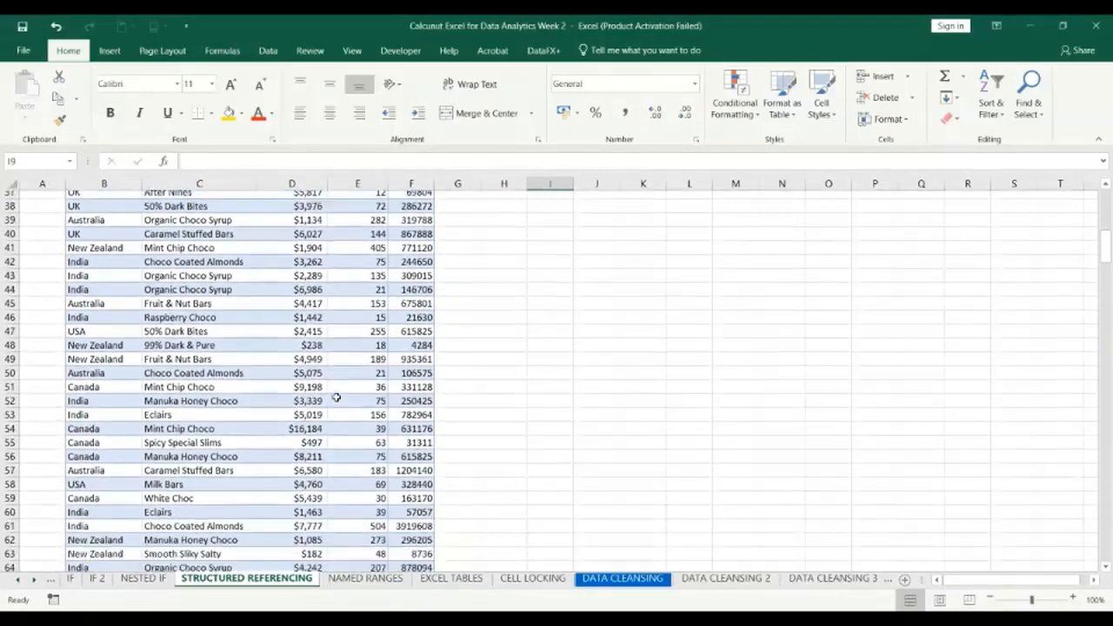
scroll(336, 398, "down", 20)
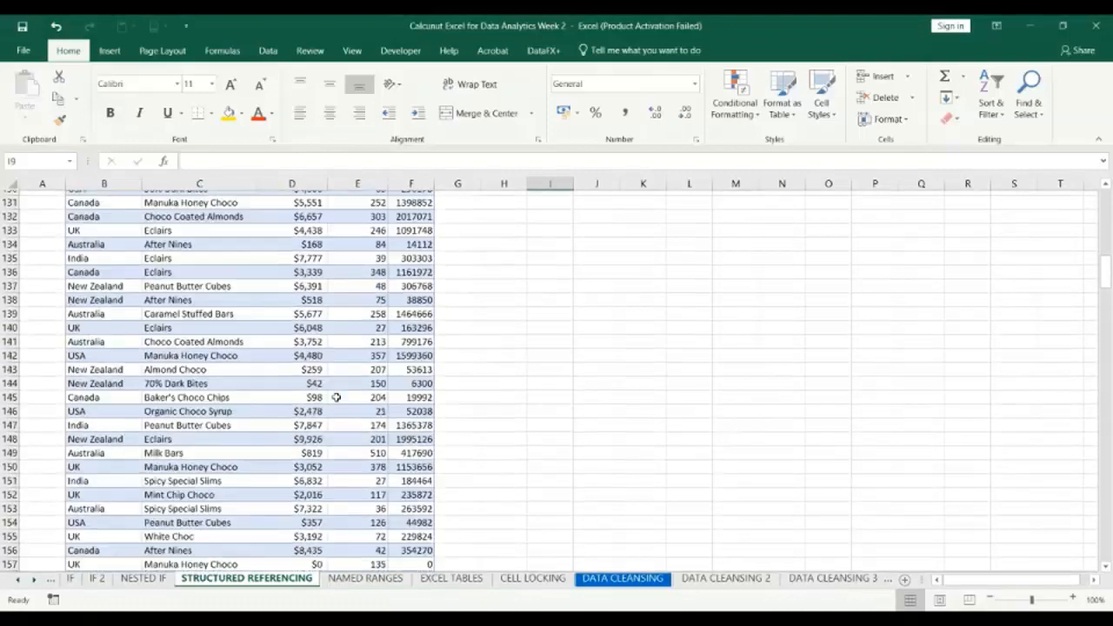
scroll(337, 397, "down", 20)
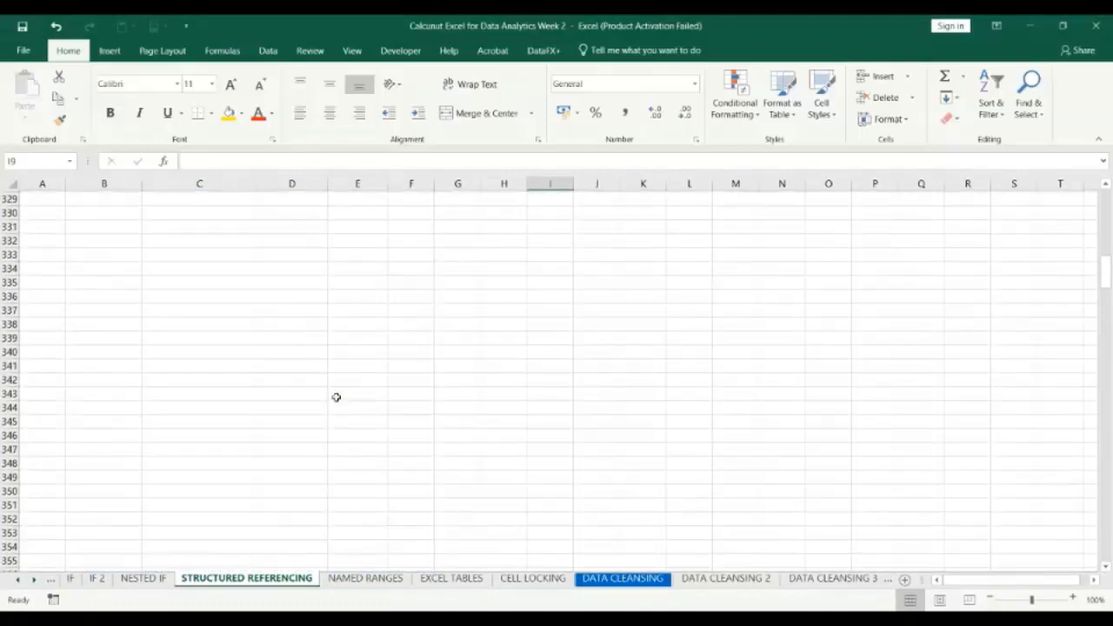
scroll(337, 397, "up", 8)
scroll(336, 398, "up", 3)
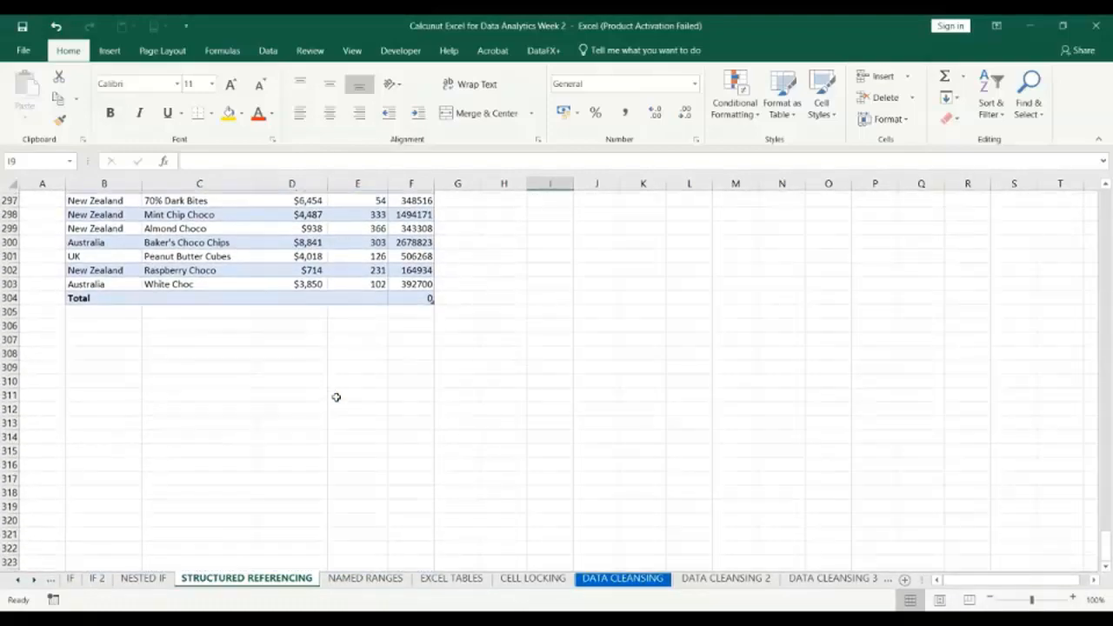
scroll(336, 398, "up", 20)
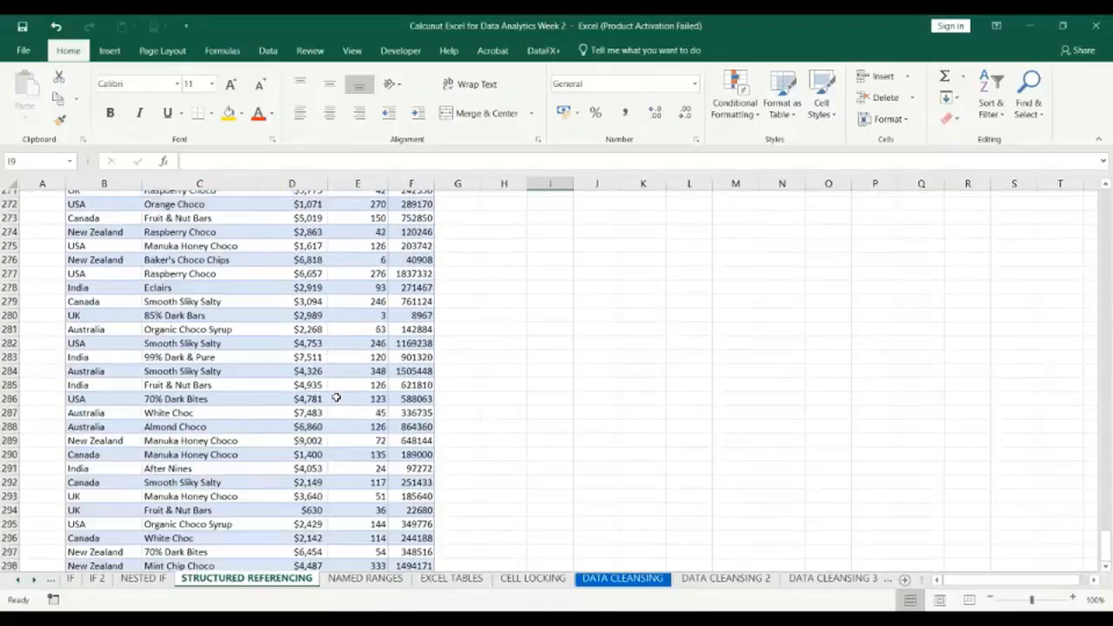
scroll(337, 397, "up", 20)
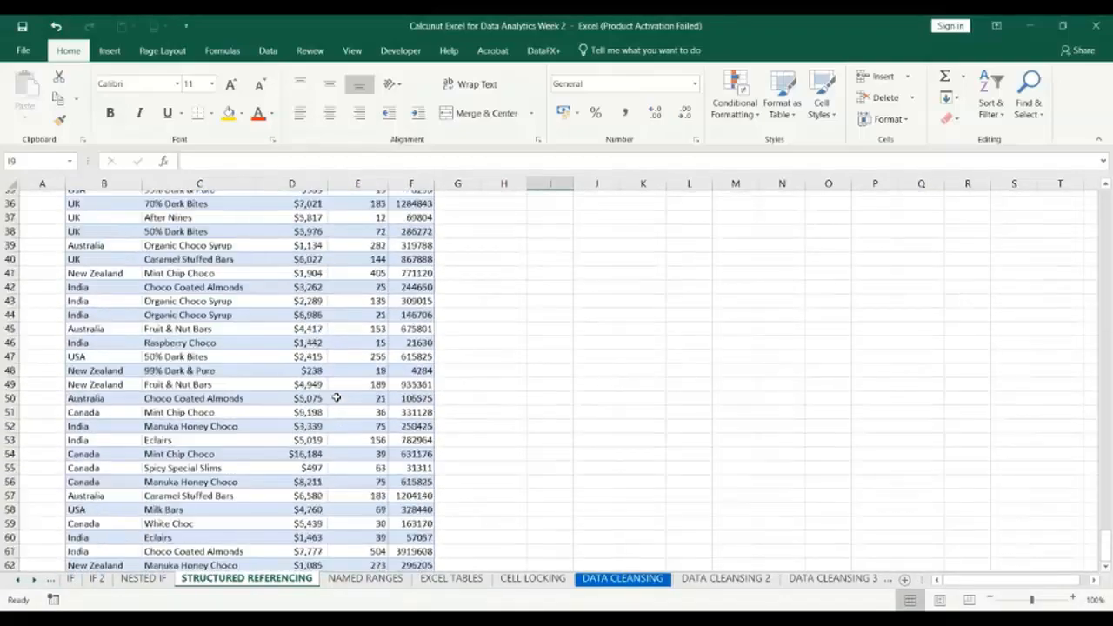
Check which cells at the end of the table are covered by the SUM formula in I8.
double_click(552, 295)
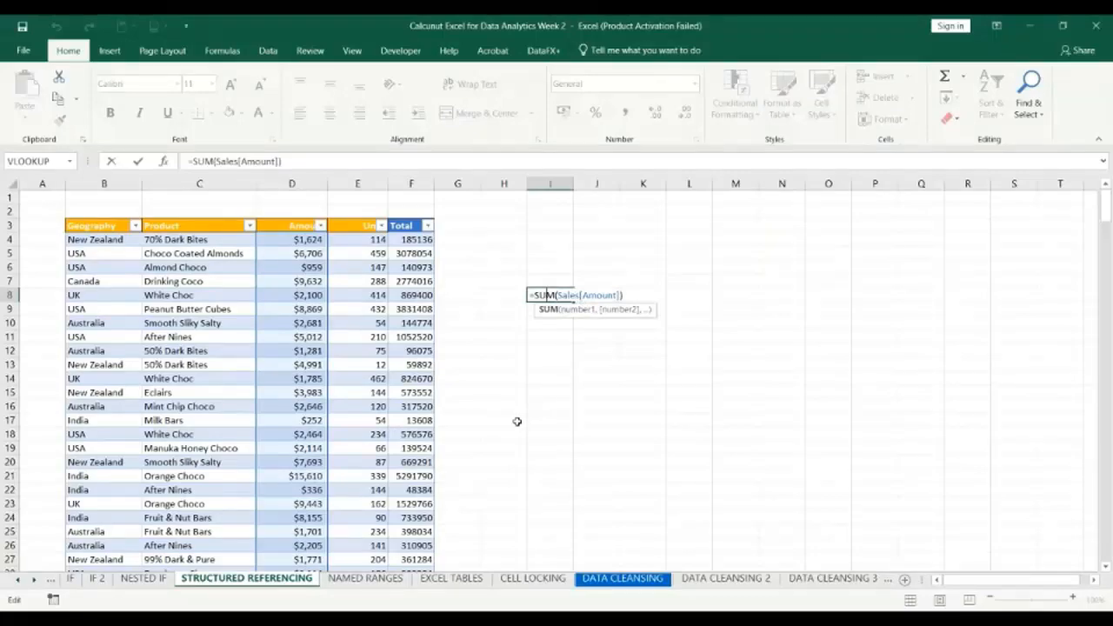
scroll(518, 419, "down", 20)
scroll(516, 422, "down", 20)
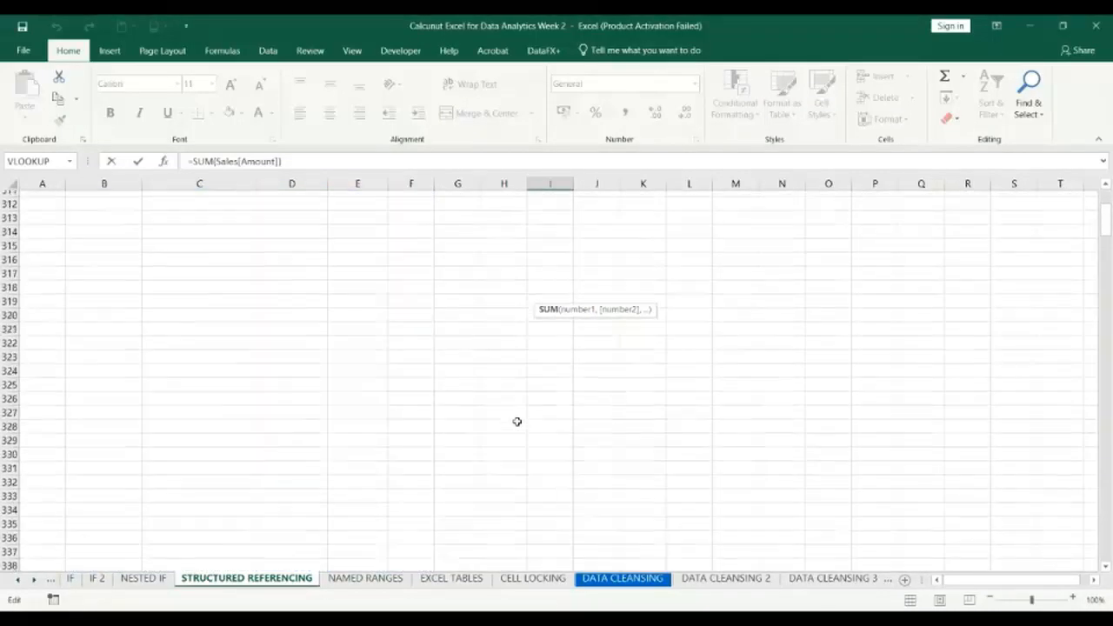
scroll(517, 422, "up", 3)
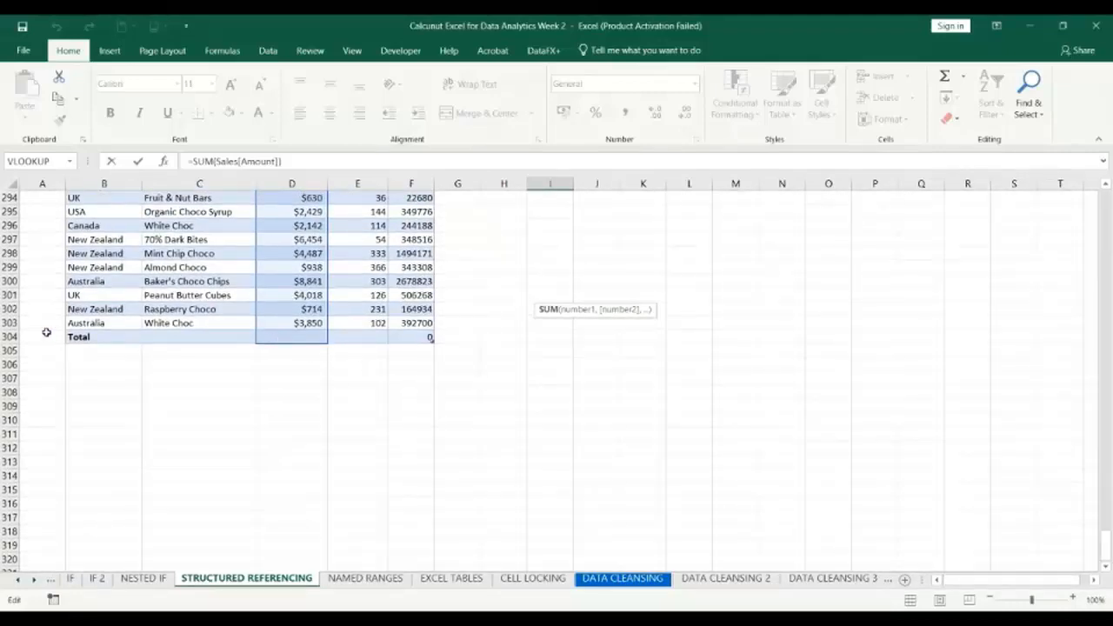
key("Escape")
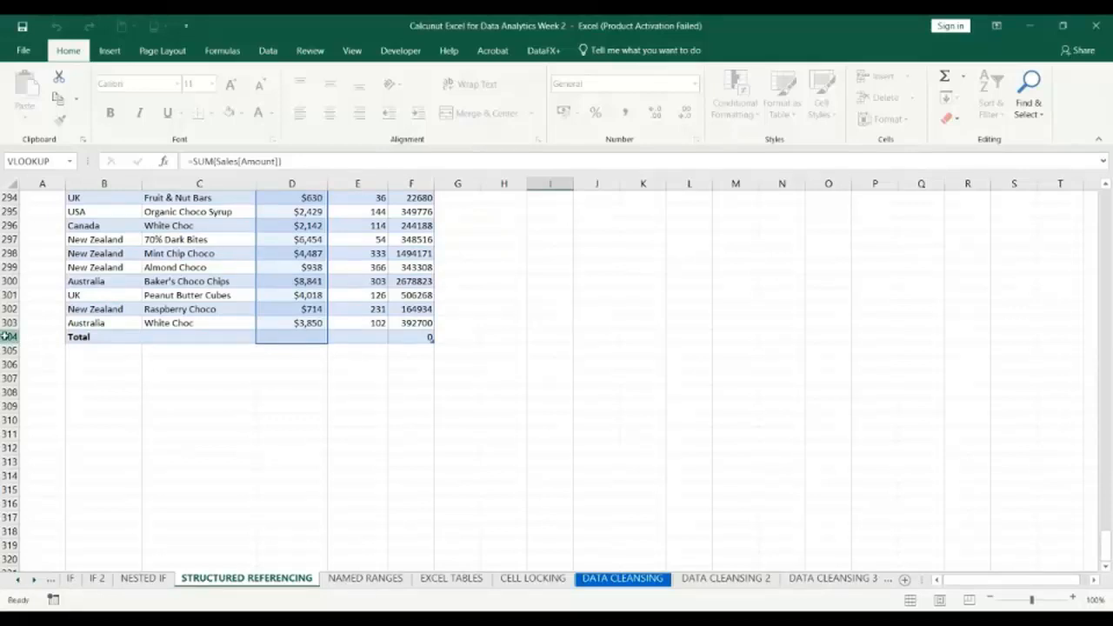
Clear the contents of row 304, which holds the table's Total label, and select a Units cell inside the table.
left_click(7, 336)
key("Delete")
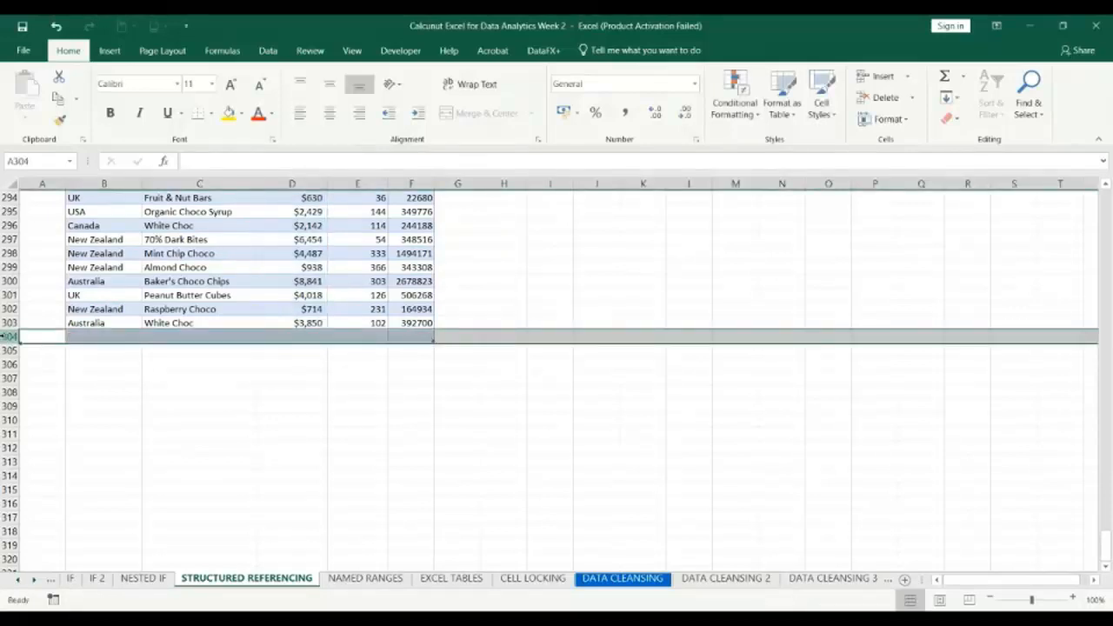
left_click(138, 374)
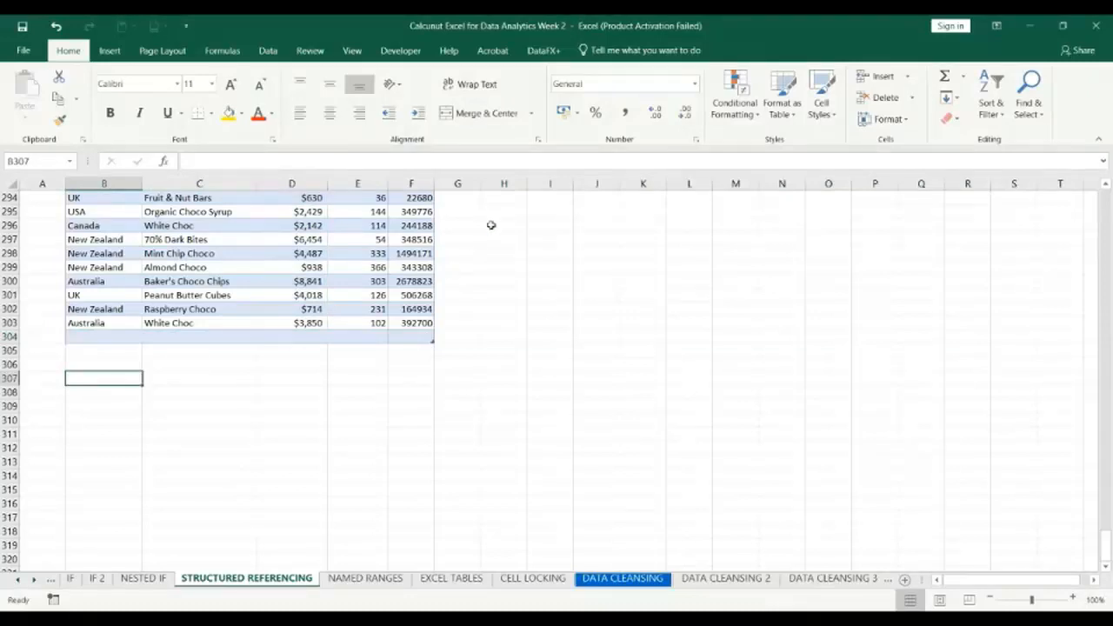
left_click(339, 254)
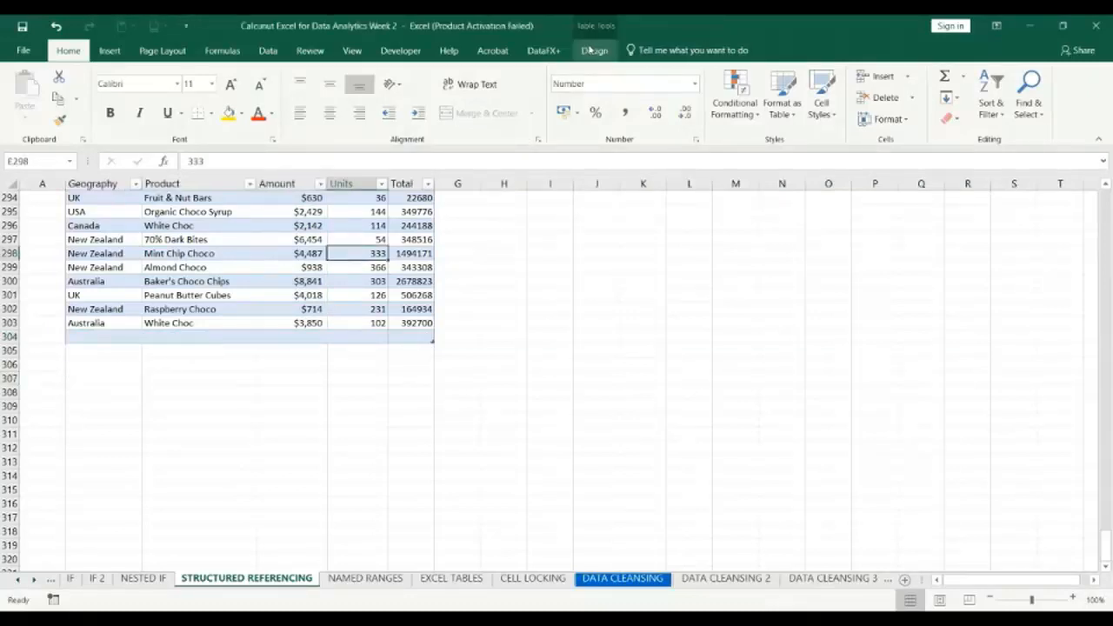
Turn on the Total Row of the Sales table and clear the total under the Total column in F305.
left_click(593, 51)
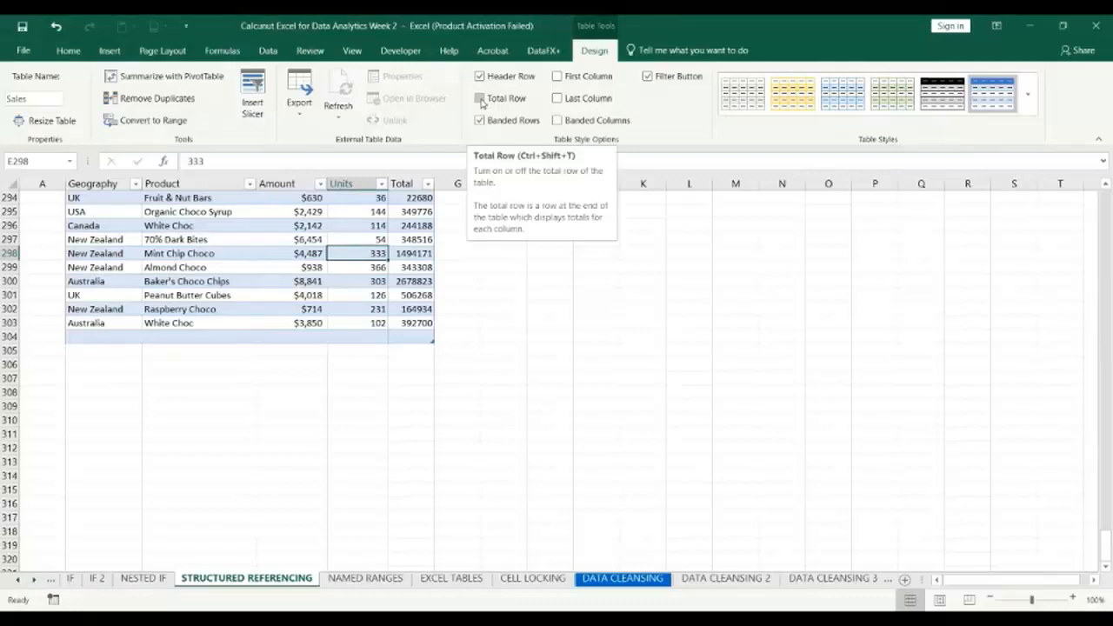
left_click(481, 100)
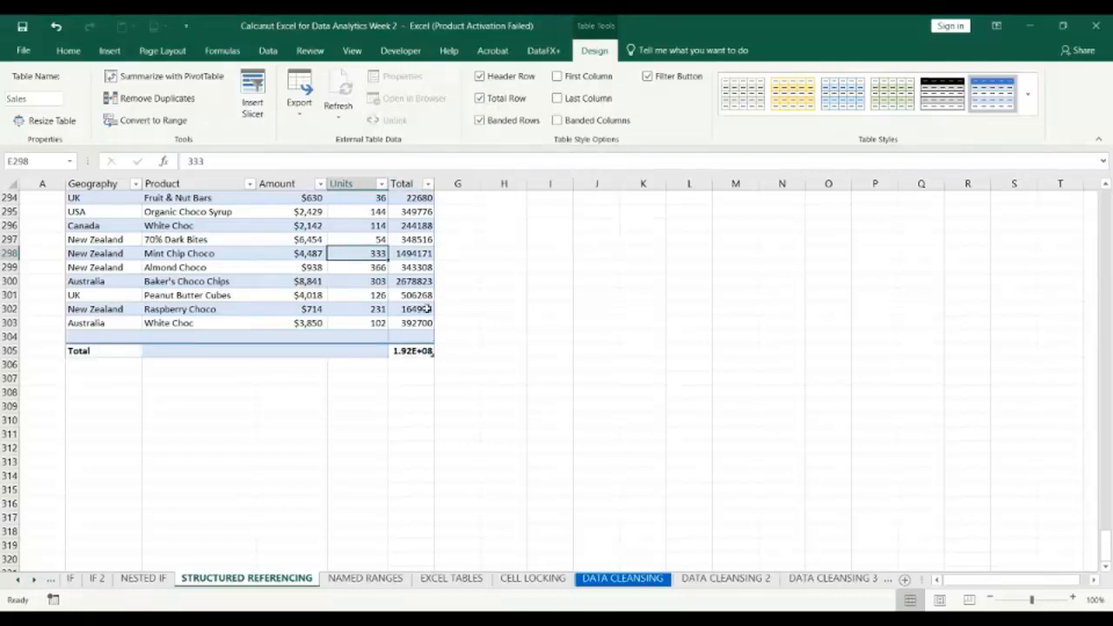
left_click(415, 352)
key("Delete")
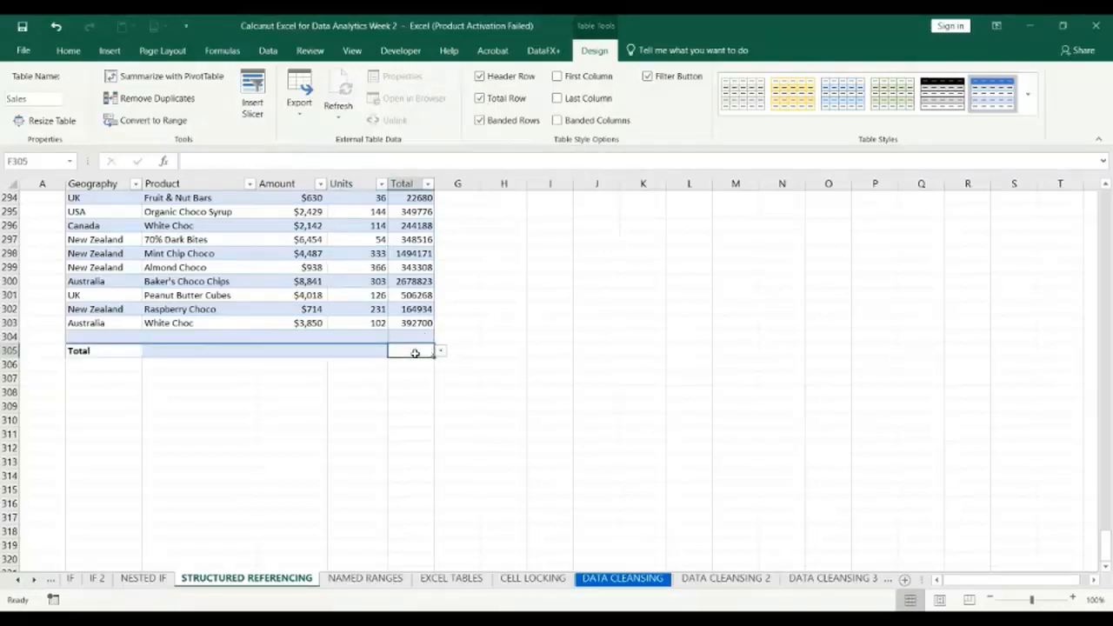
Set the total row cell of the Amount column, D305, to the Sum function.
left_click(298, 352)
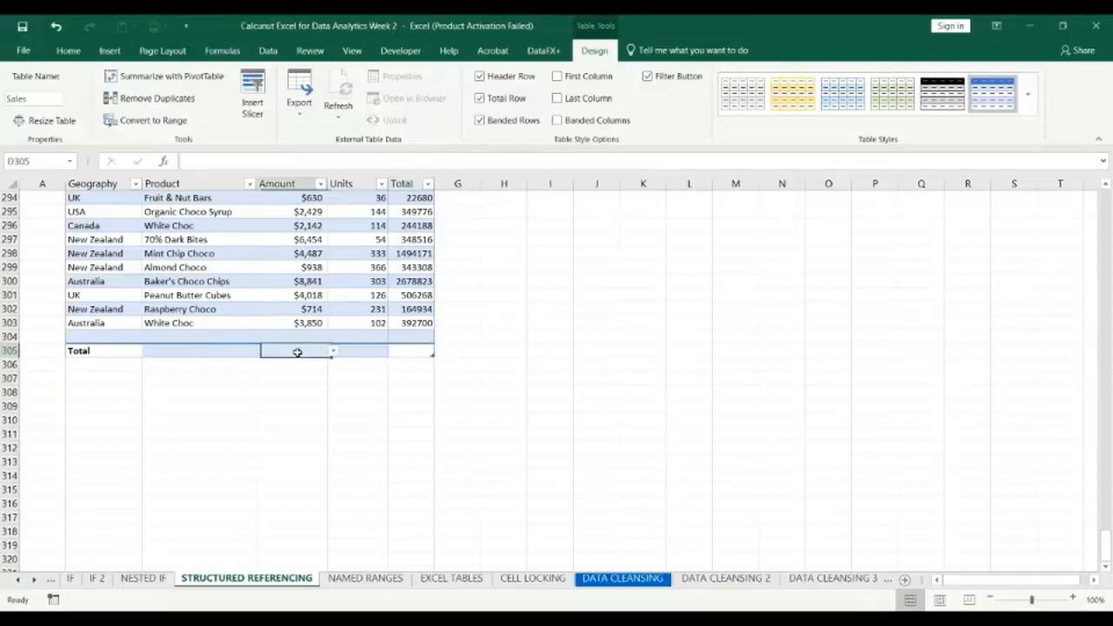
left_click(338, 352)
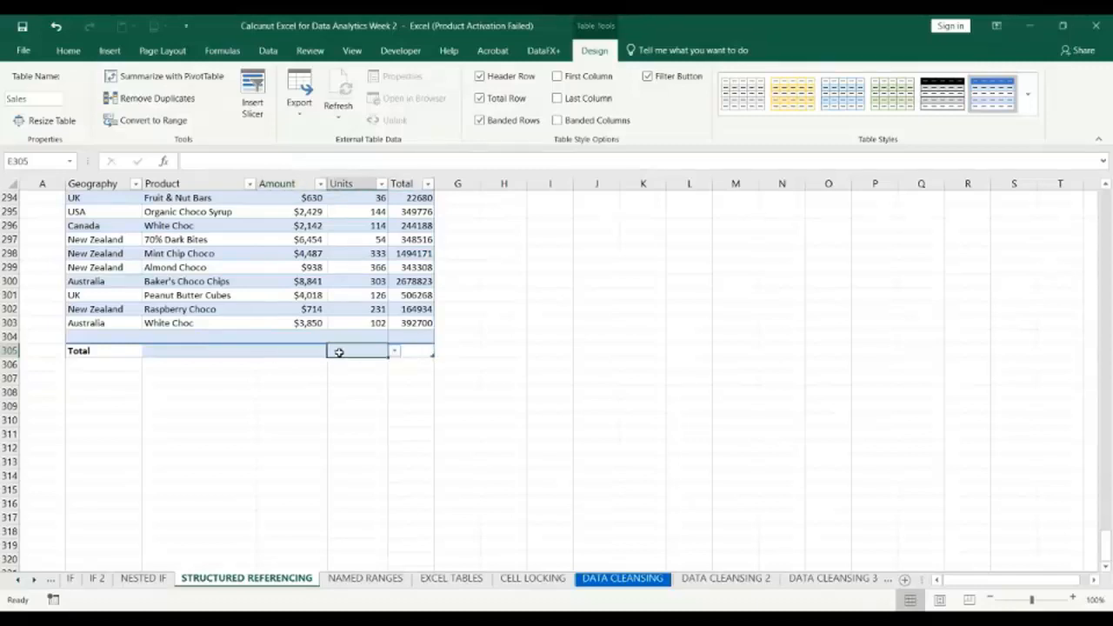
left_click(307, 352)
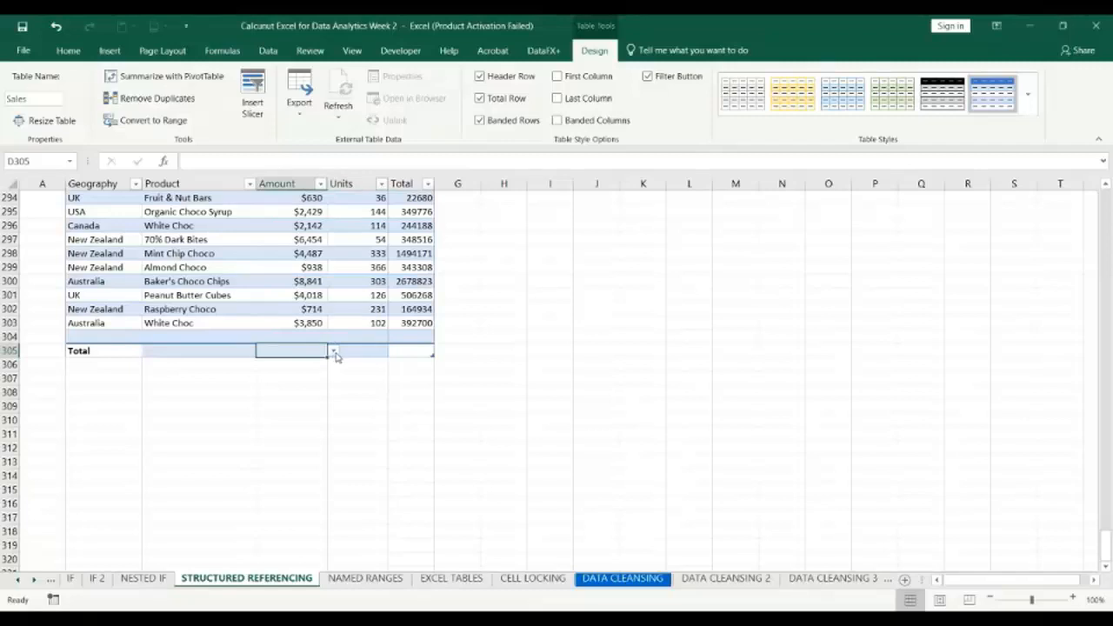
left_click(334, 352)
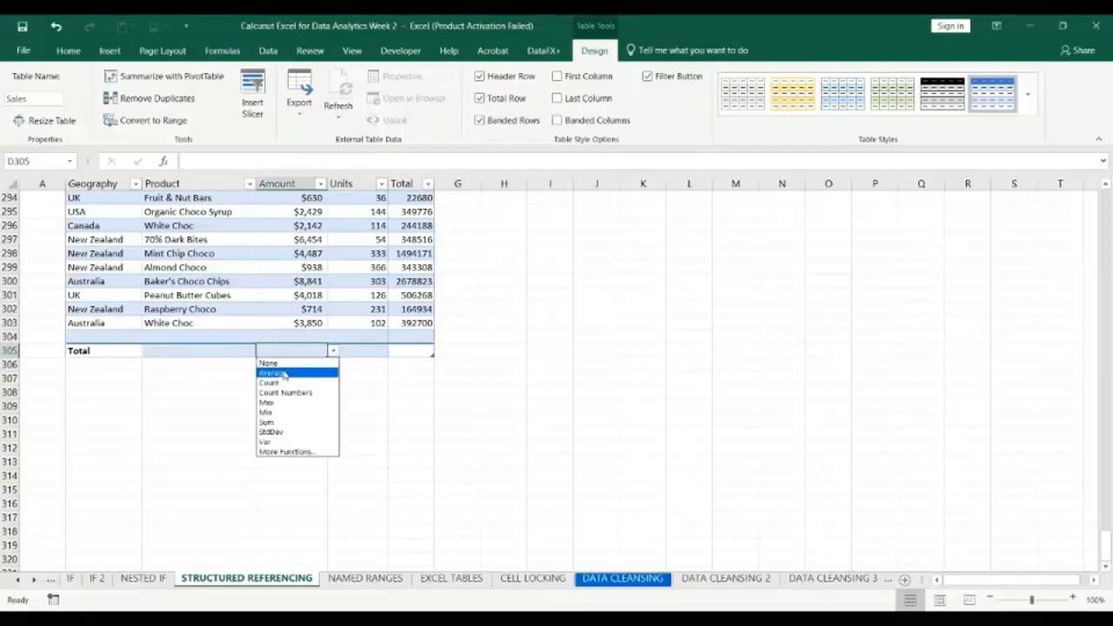
left_click(275, 425)
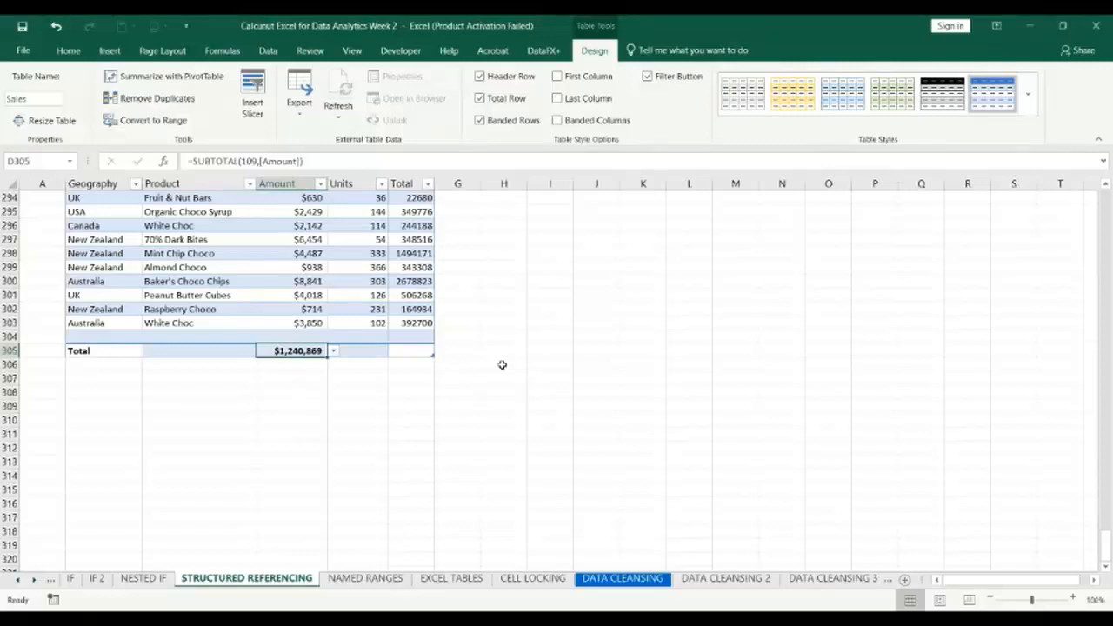
Review the SUM formula in I8 near the start of the sheet and leave it as entered.
scroll(502, 364, "up", 1)
scroll(501, 365, "right", 1)
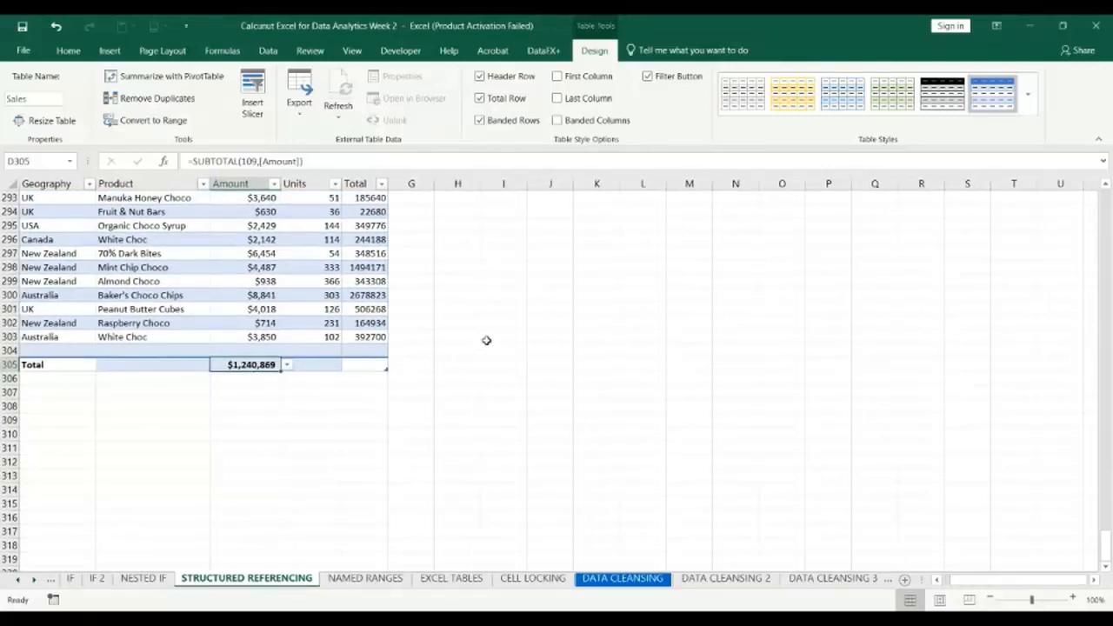
scroll(487, 340, "up", 18)
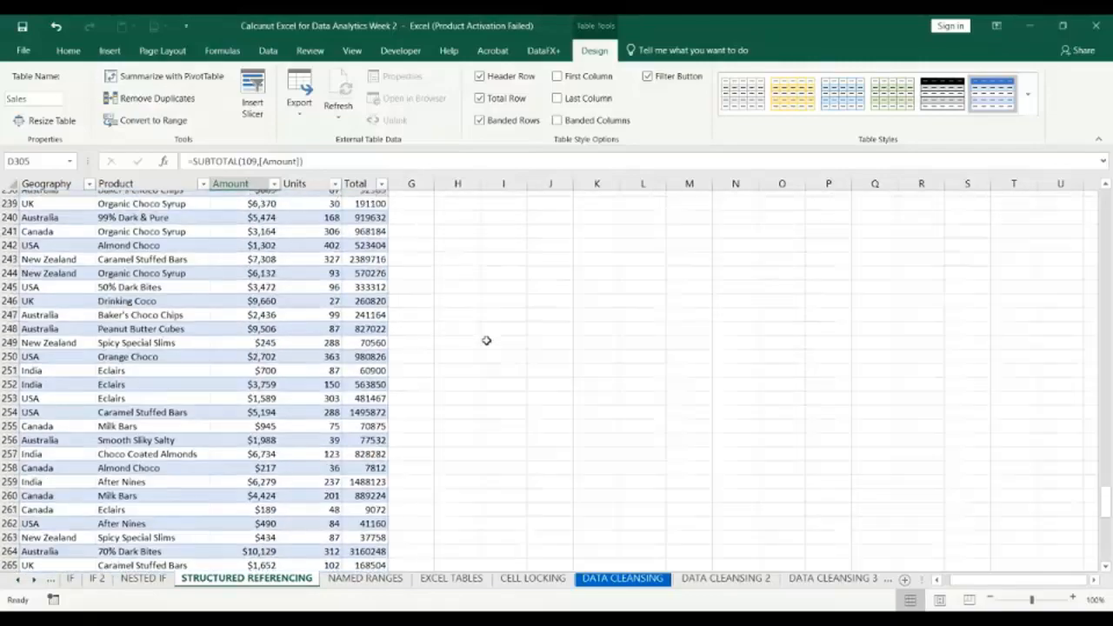
scroll(486, 340, "up", 20)
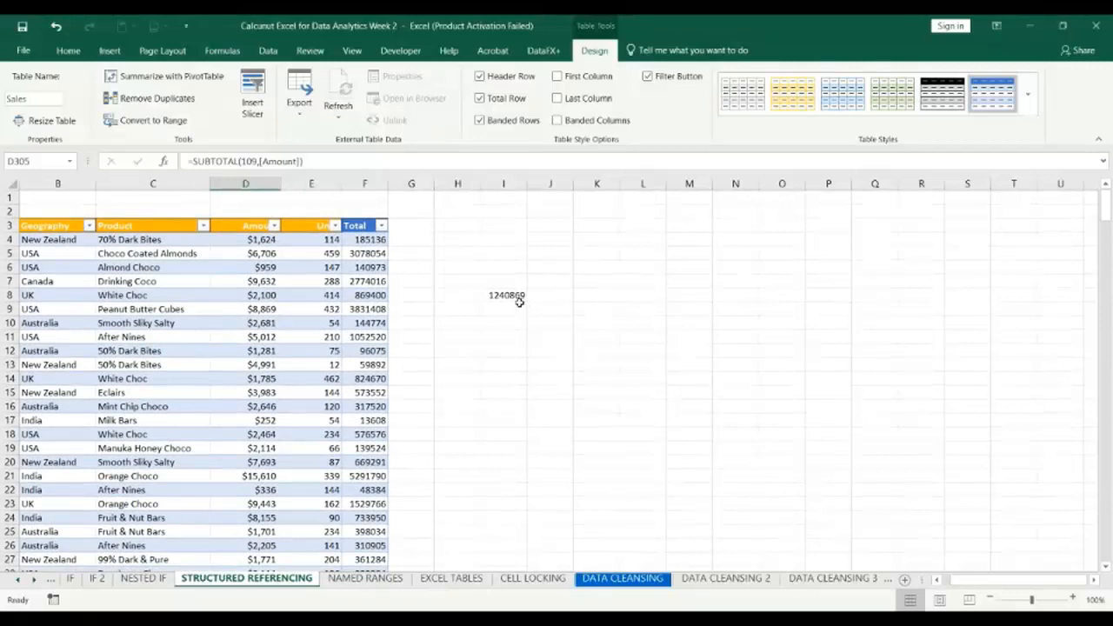
double_click(514, 297)
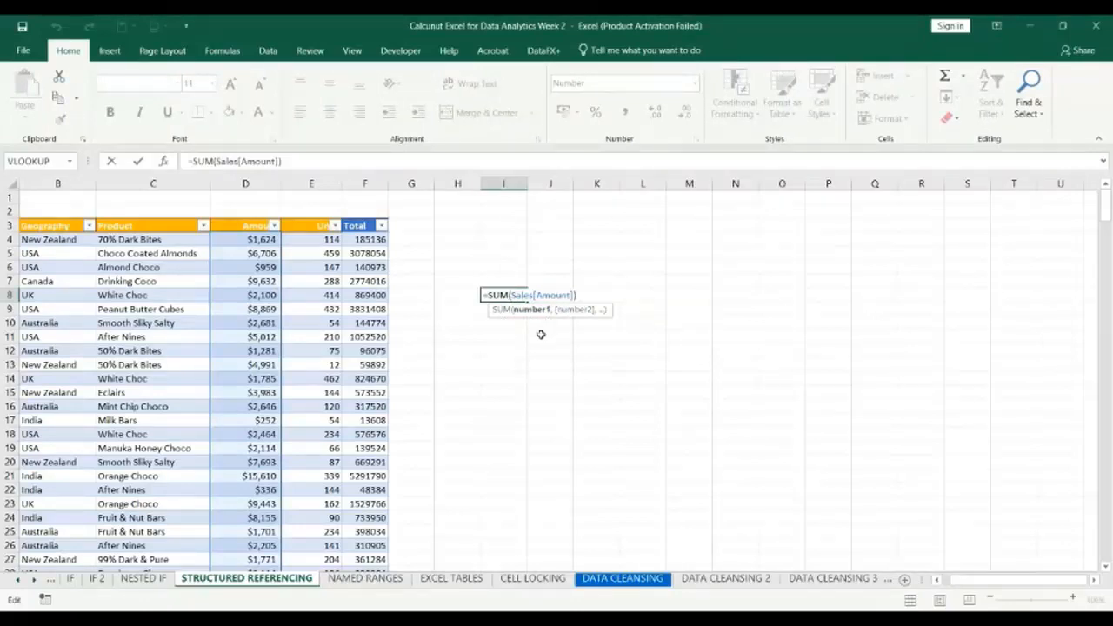
key("Return")
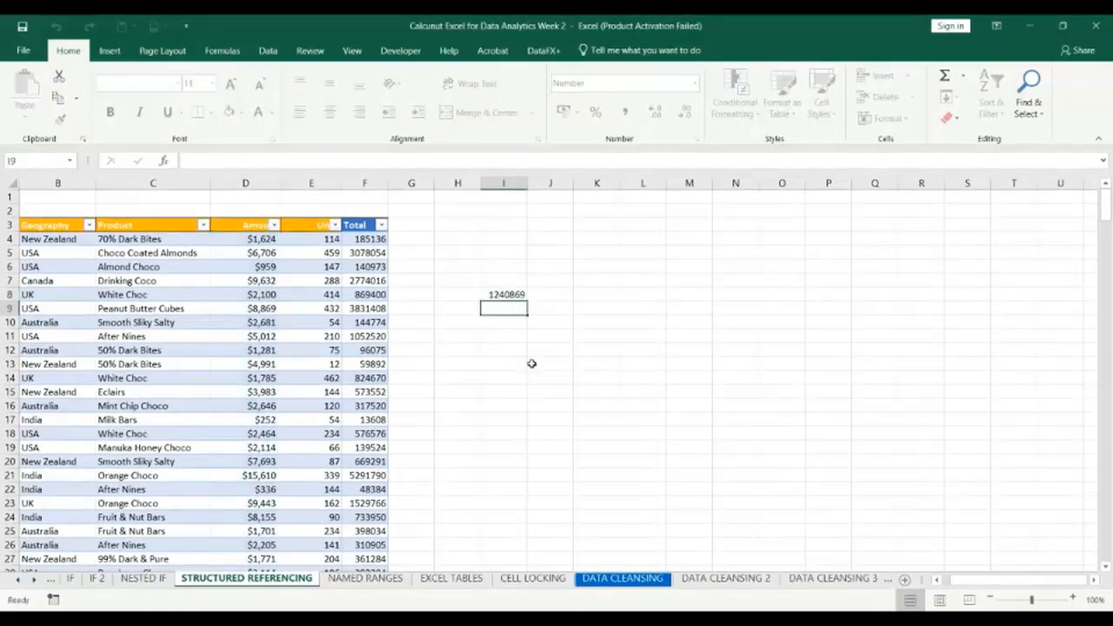
Go to the end of the Amount column and inspect the formula in total cell D305.
left_click(265, 309)
key("ctrl+Down")
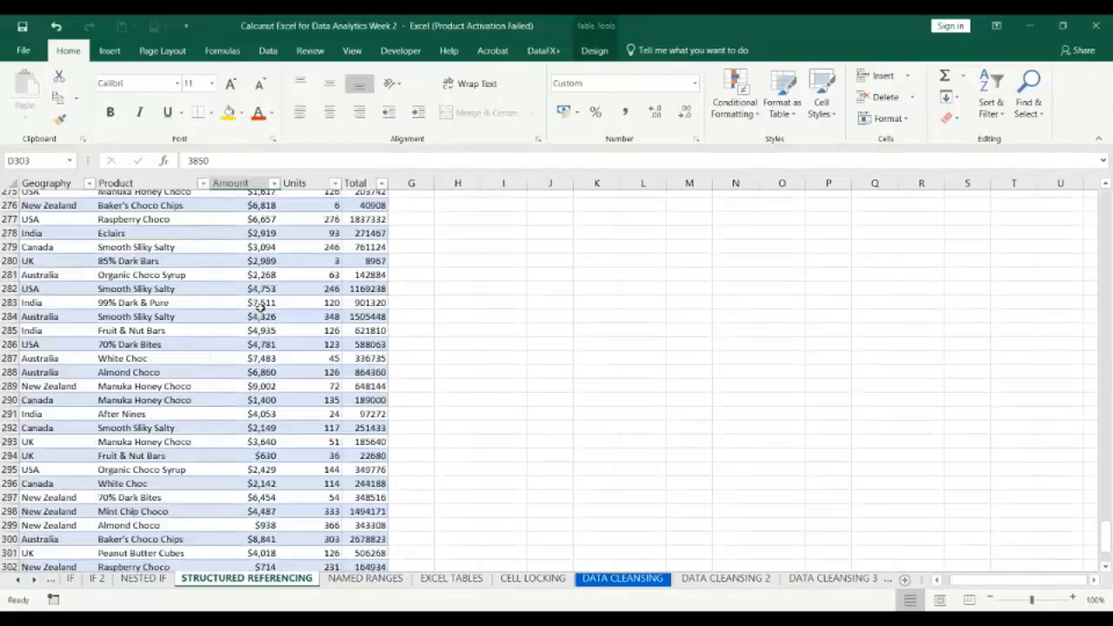
scroll(459, 478, "down", 1)
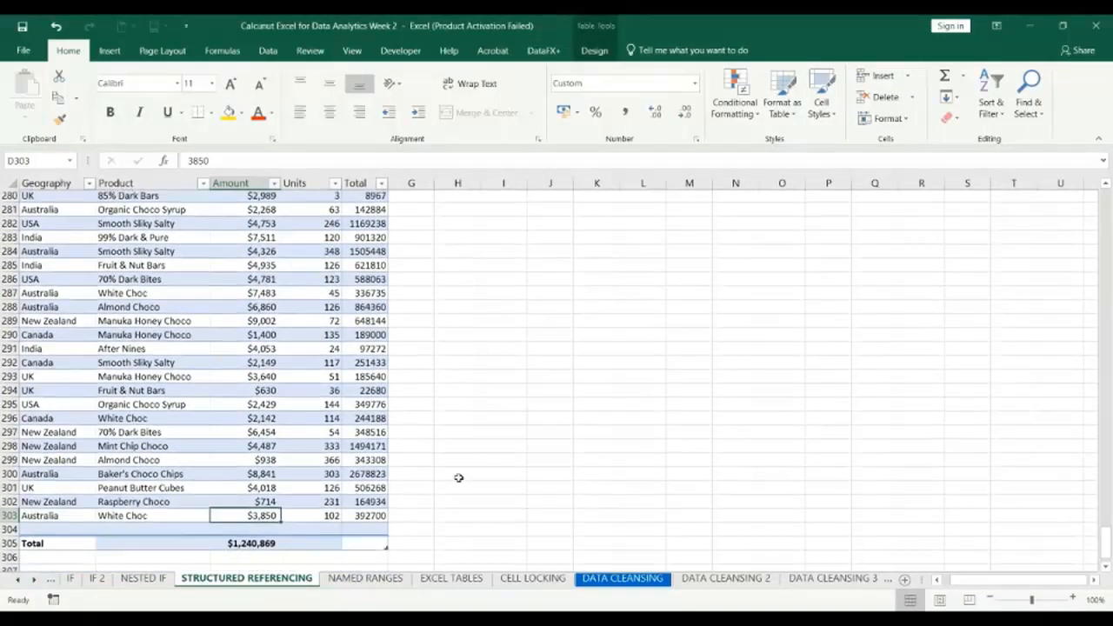
left_click(248, 545)
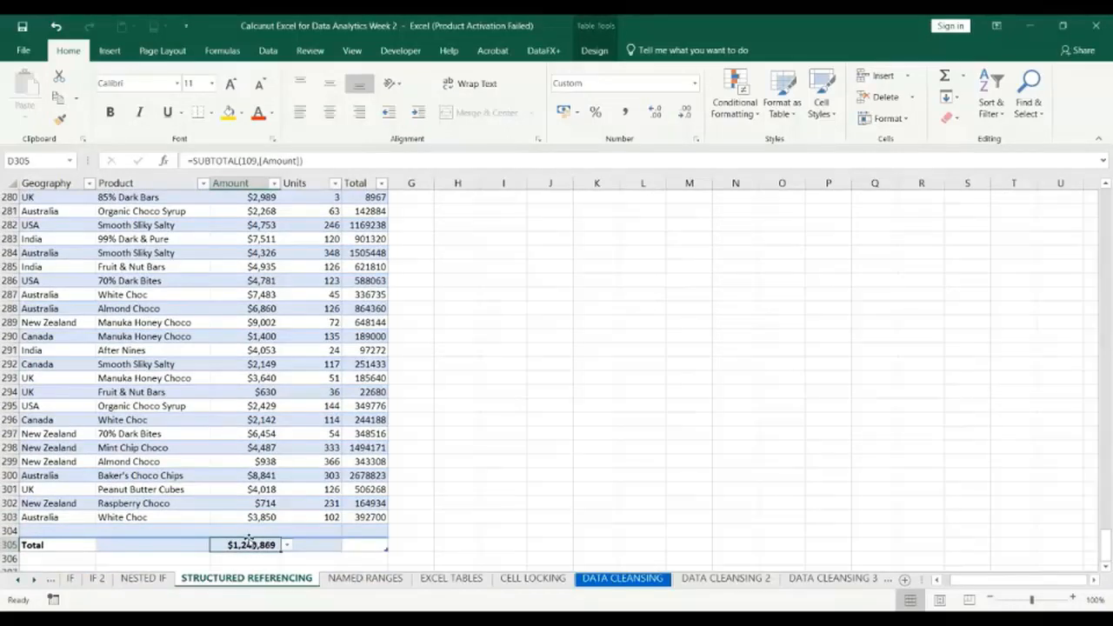
Replace SUBTOTAL and its function number in D305 with SUM, entering =SUM([Amount]), and review the entered formula.
left_click(259, 161)
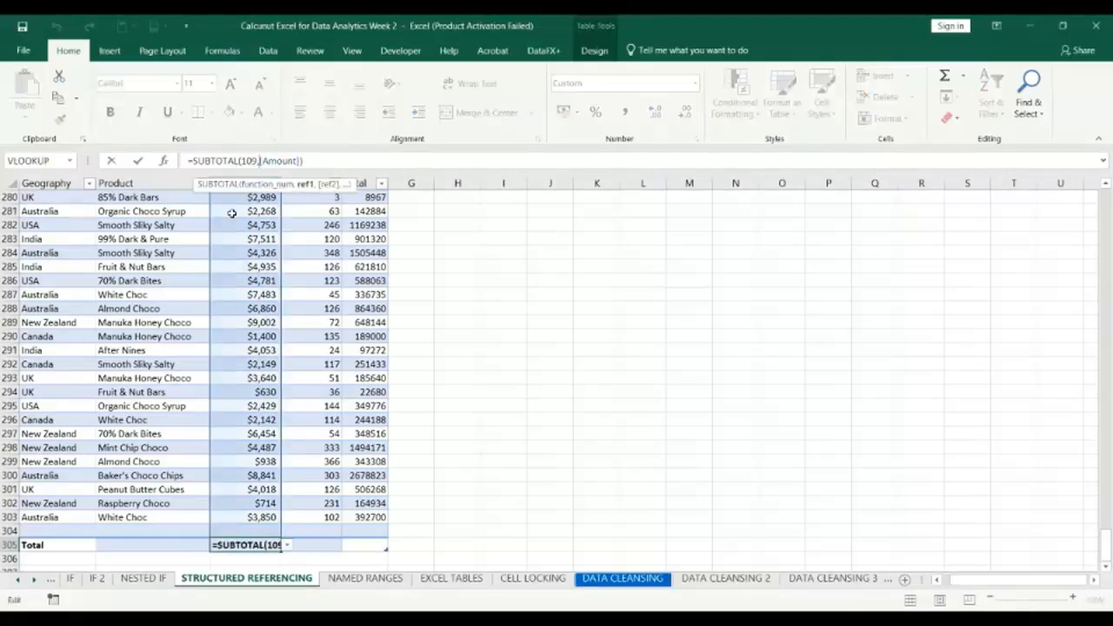
key("BackSpace")
key("BackSpace")
key("BackSpace")
key("BackSpace")
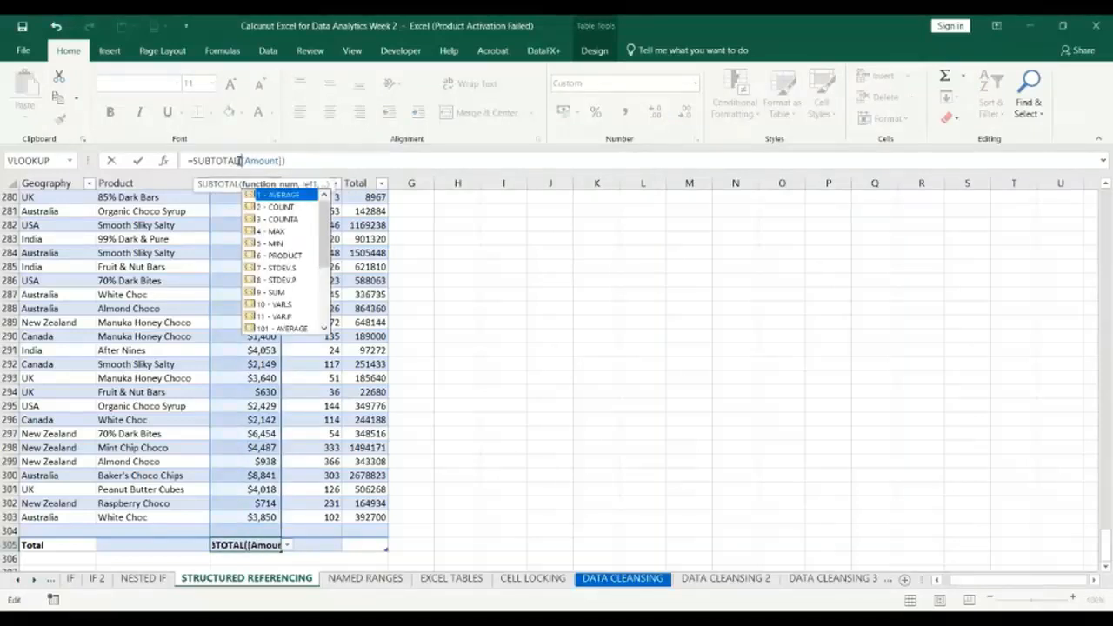
left_click(240, 161)
key("BackSpace")
key("BackSpace")
key("BackSpace")
key("BackSpace")
key("BackSpace")
key("BackSpace")
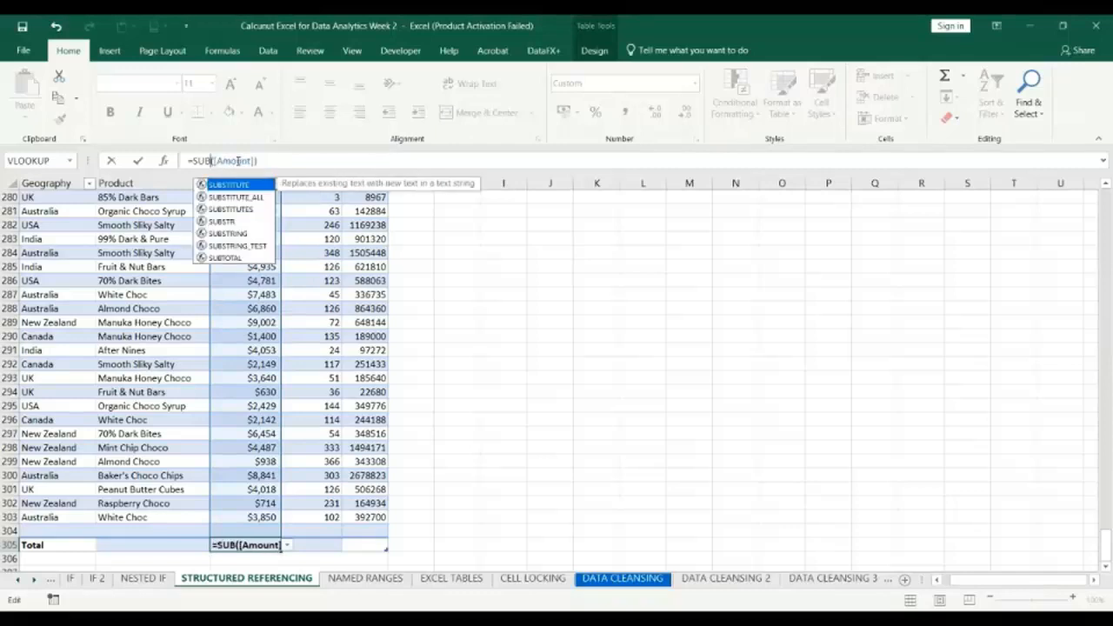
type("m")
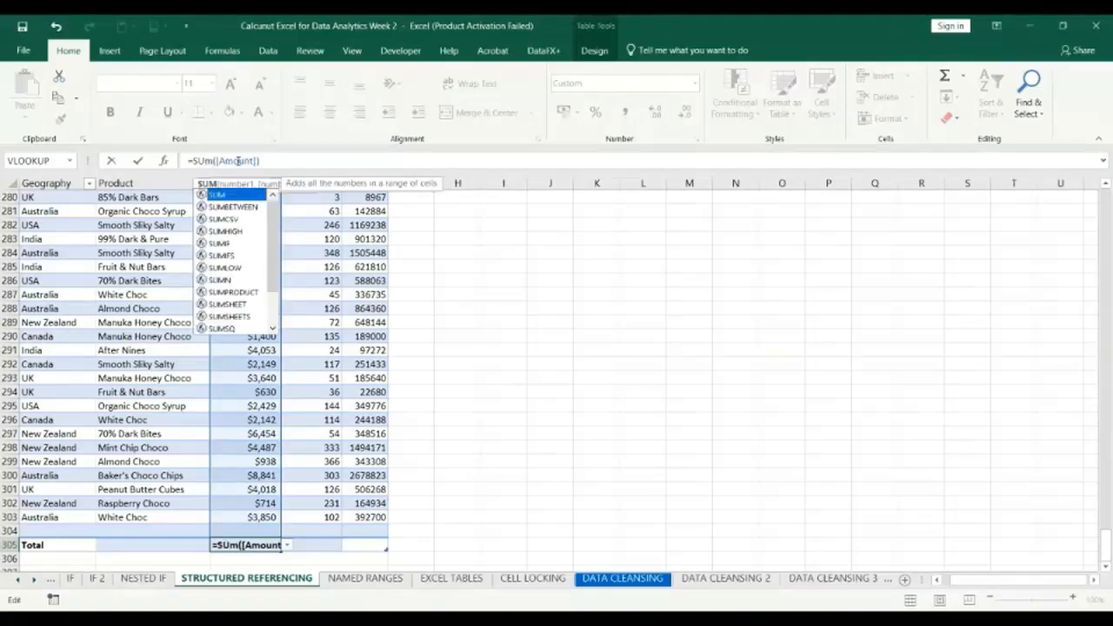
key("BackSpace")
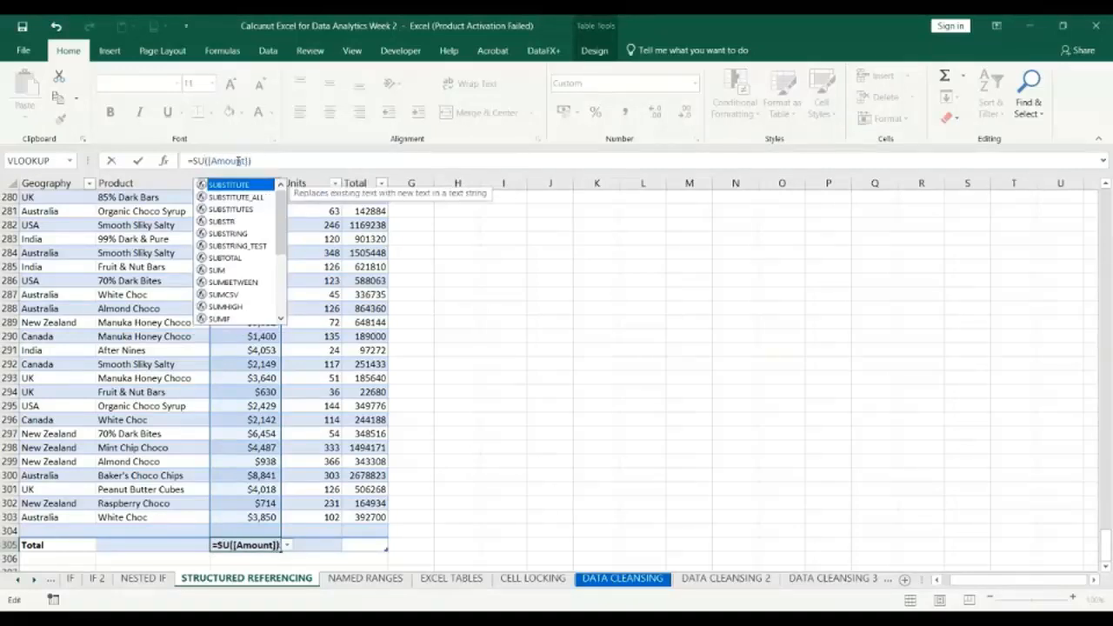
type("M")
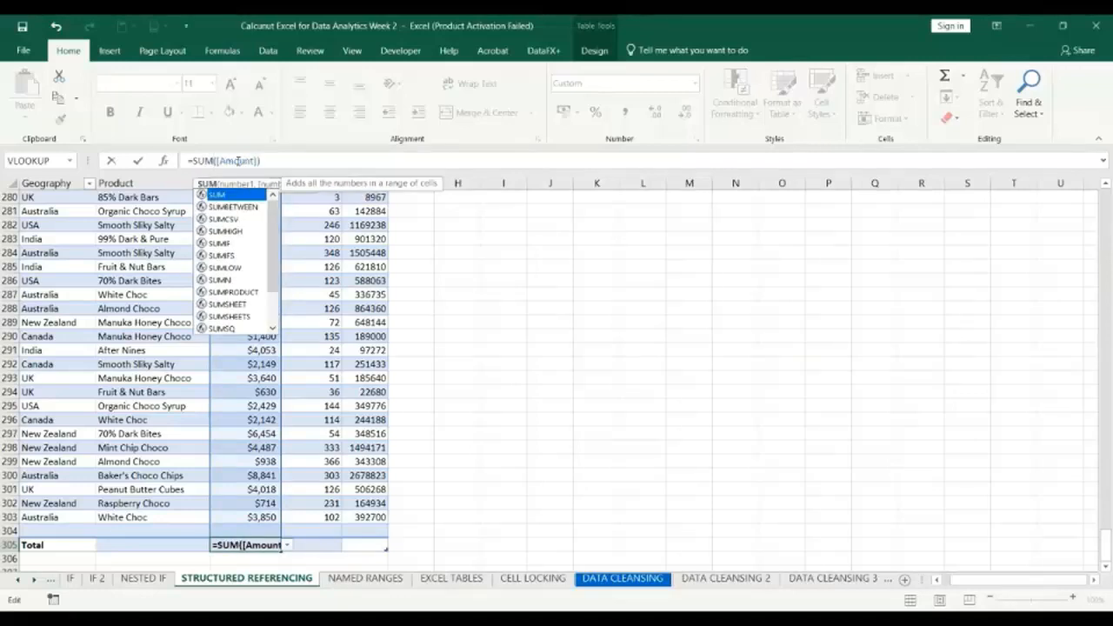
key("Return")
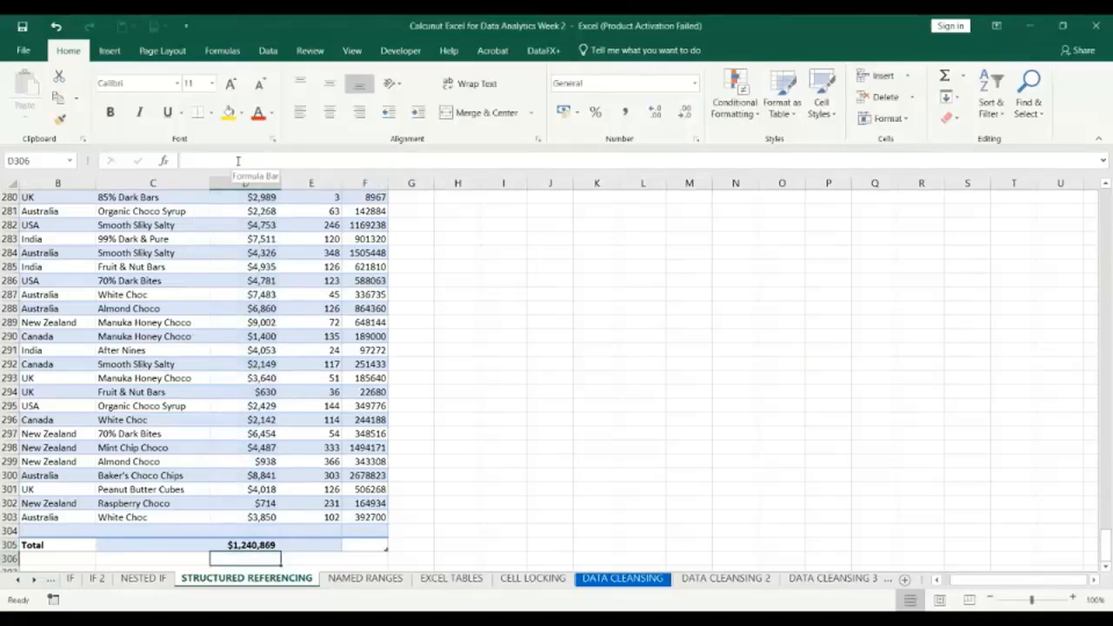
left_click(249, 545)
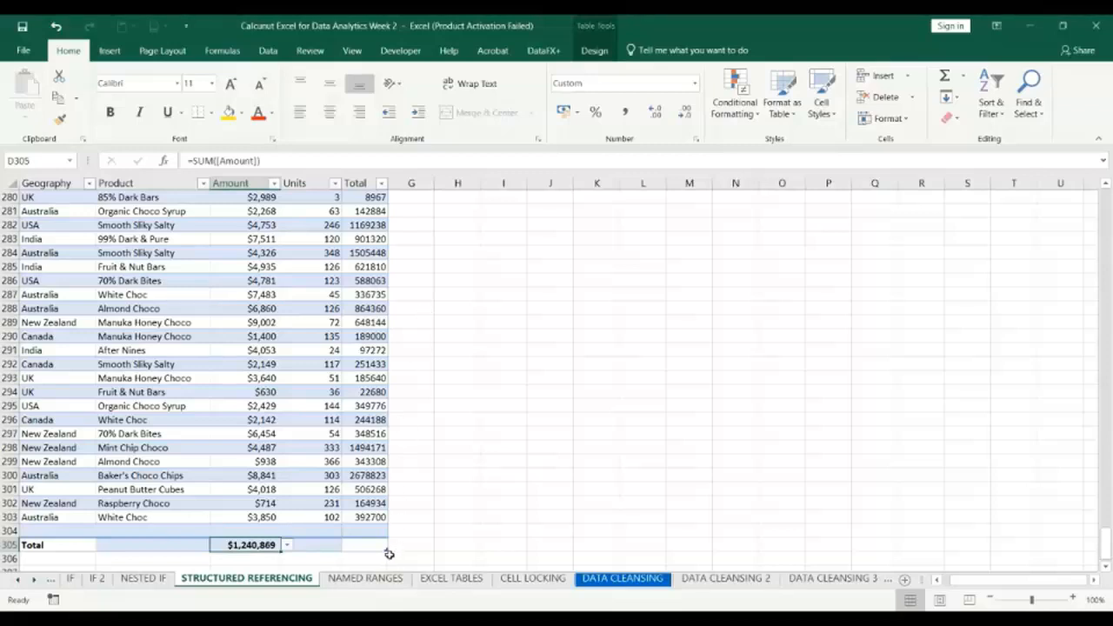
Extend the Sales table down by one row and select the Amount total in D306.
left_click_drag(384, 546, 394, 571)
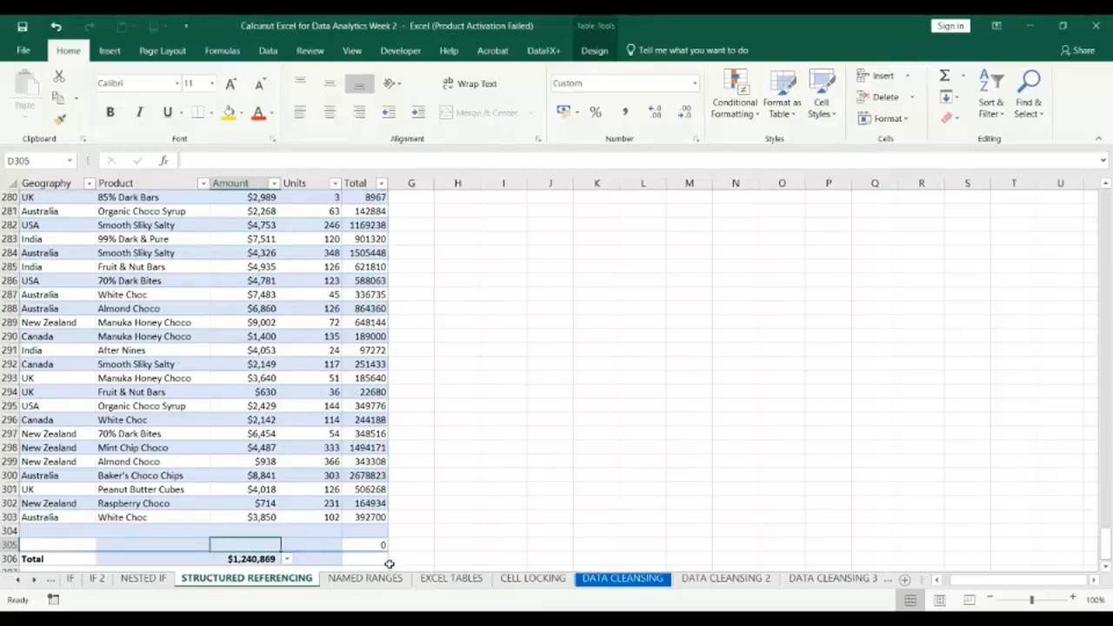
key("ctrl+shift+t")
key("ctrl+shift+t")
left_click(251, 559)
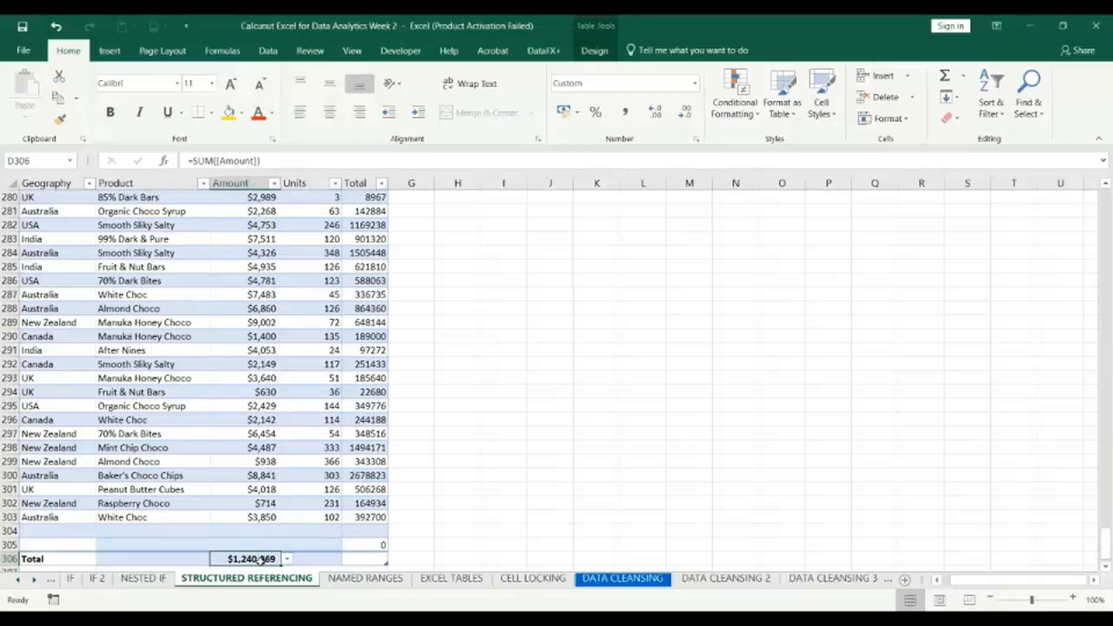
Inspect the formula of the Amount total in D306, comparing it with empty cells outside the table.
left_click(513, 500)
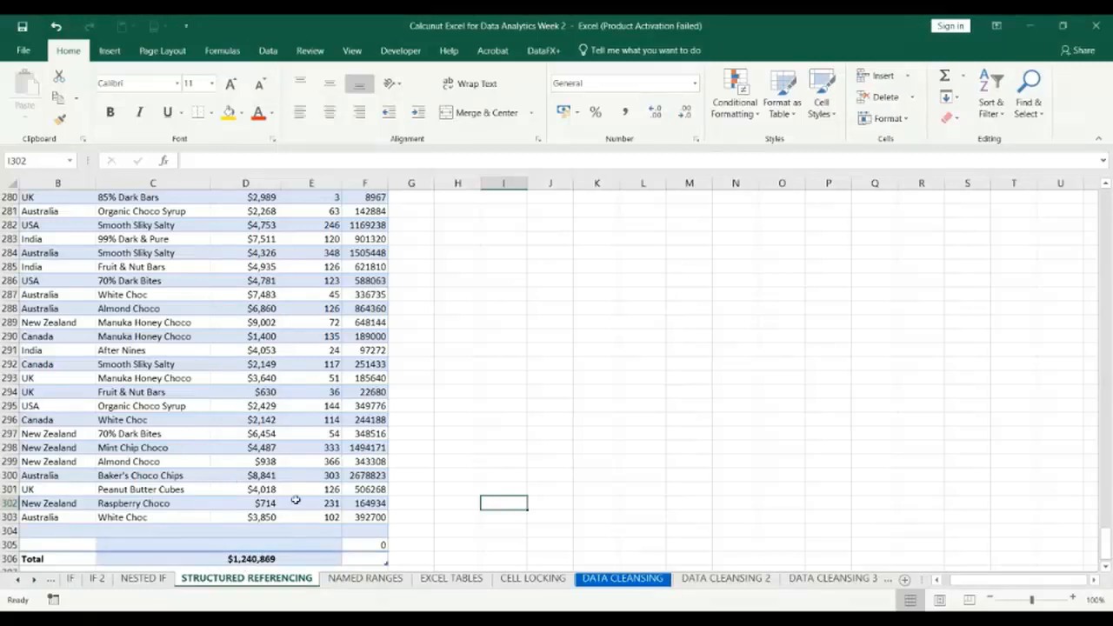
left_click(251, 559)
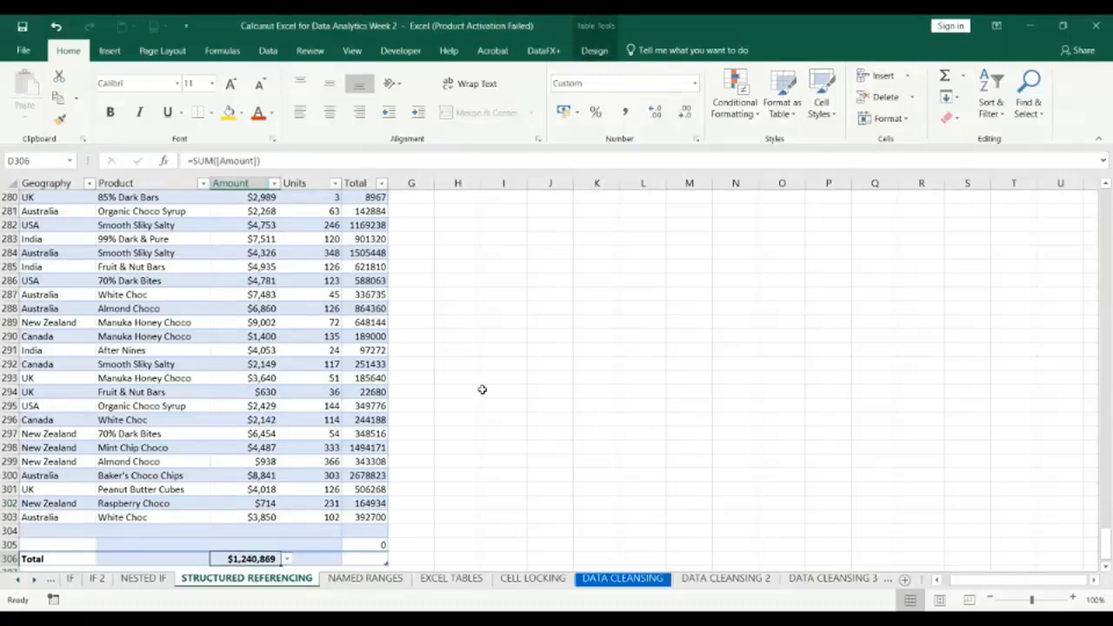
left_click(587, 473)
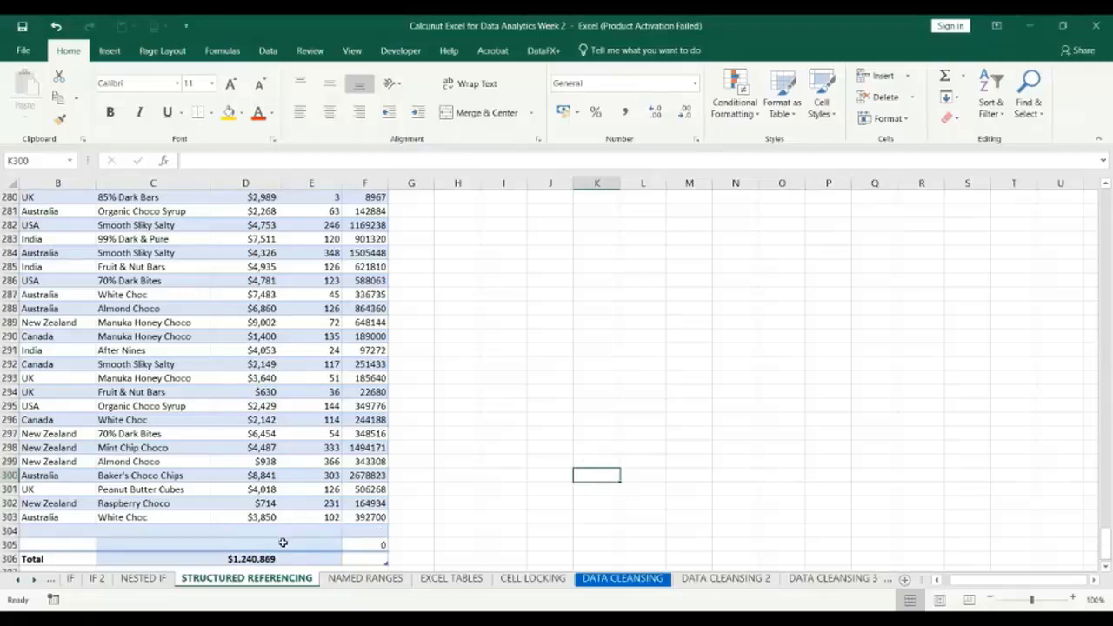
left_click(251, 559)
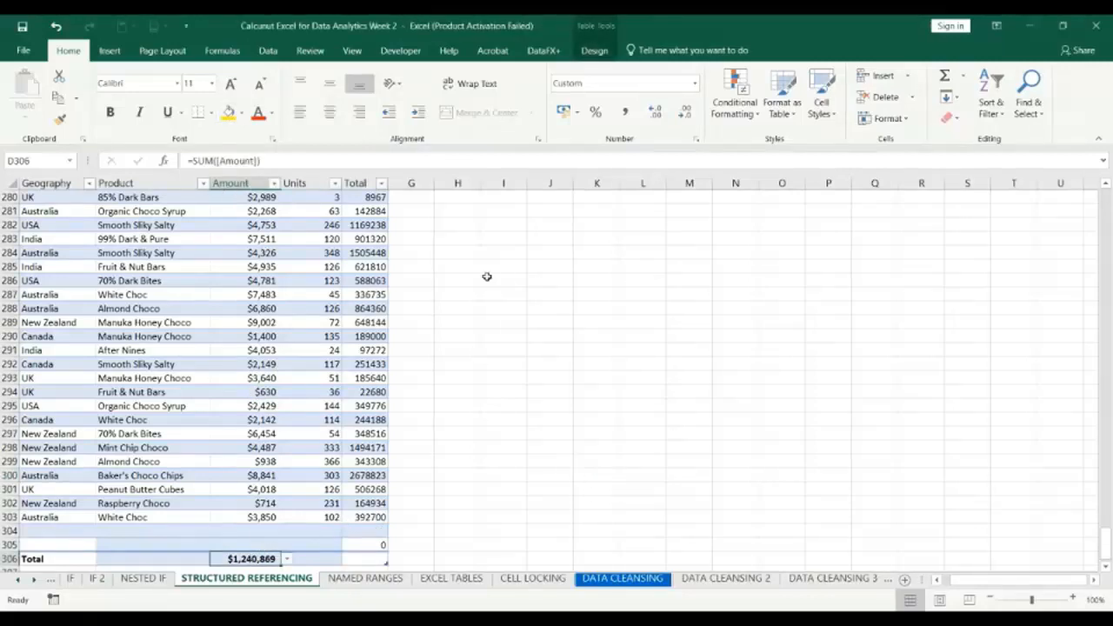
Enter =SUM(Sales[Amount]) in empty cell I290 outside the table to add up the Sales table's Amount column.
left_click(523, 339)
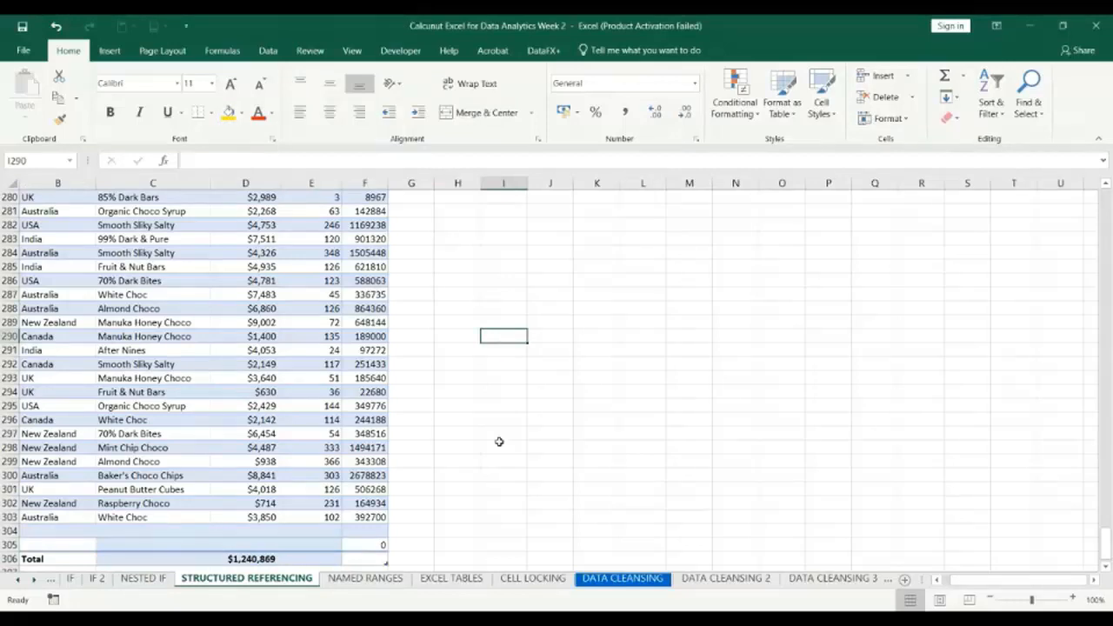
type("=su")
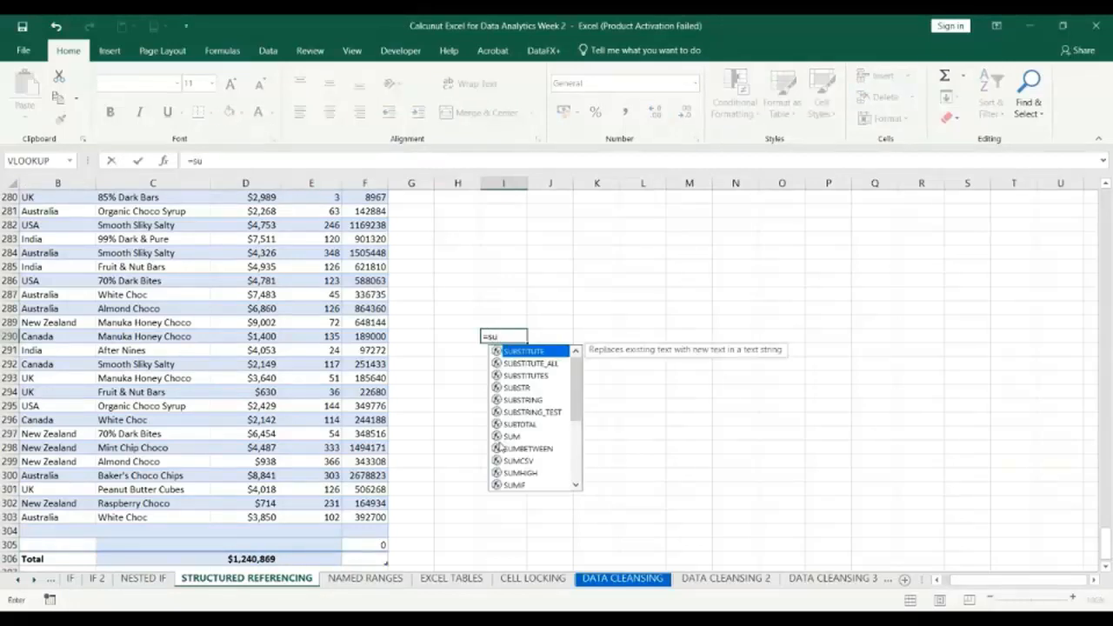
type("m")
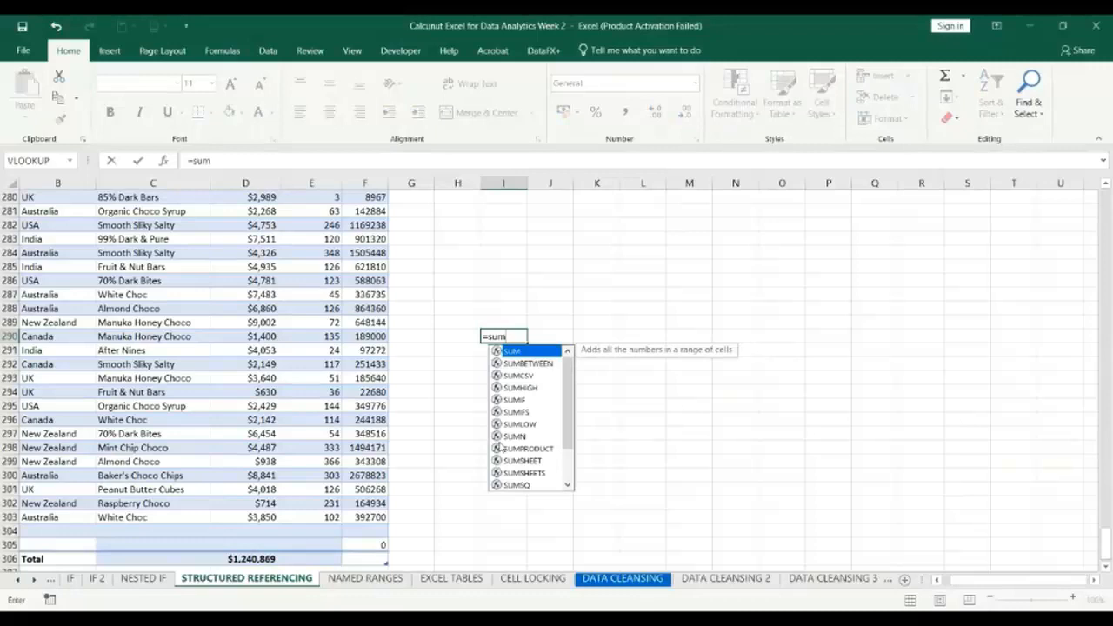
key("Tab")
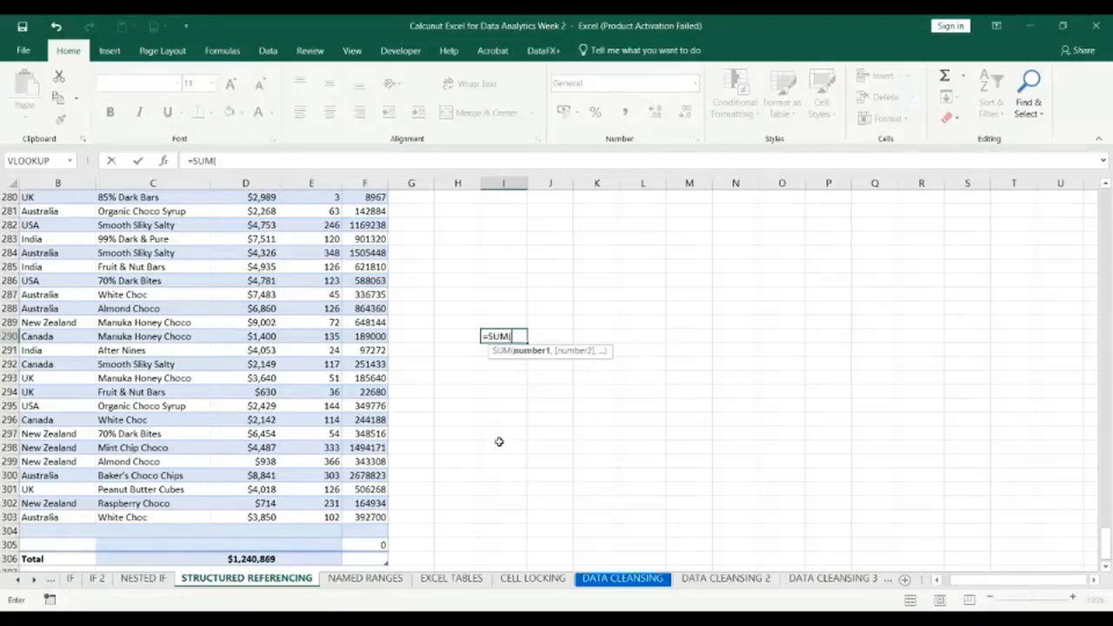
type("[sa")
key("BackSpace")
key("BackSpace")
type("Sales")
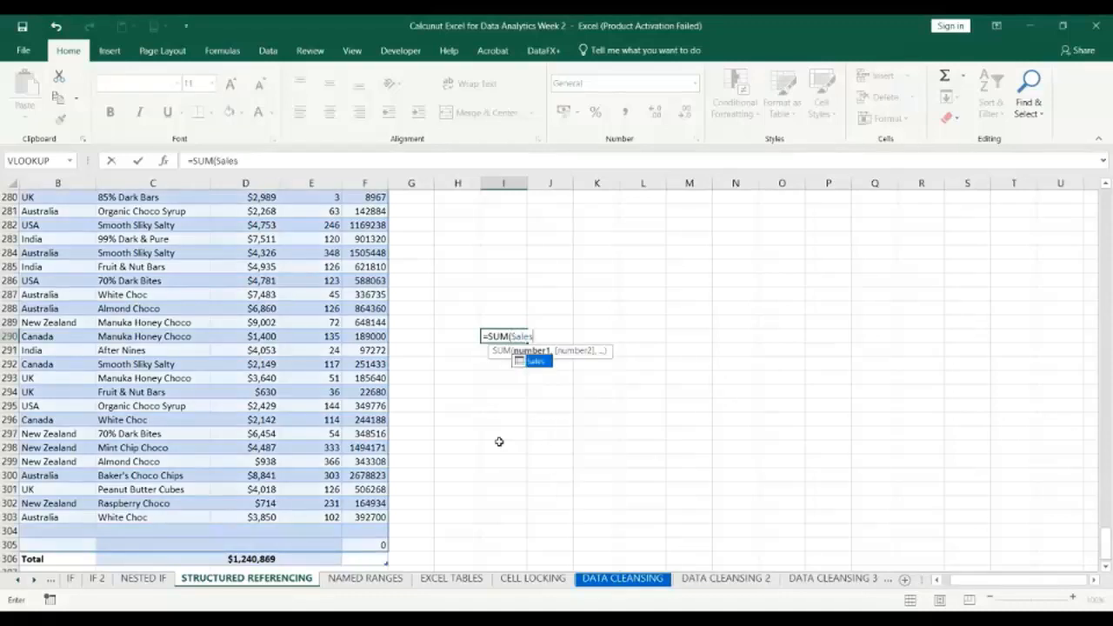
type("[")
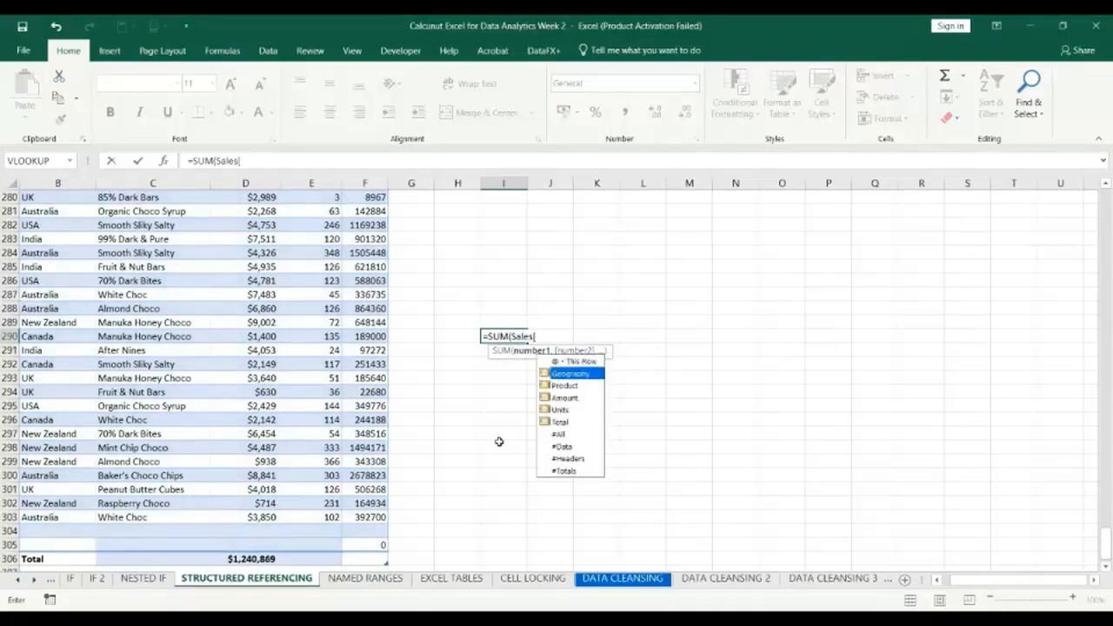
key("Down")
key("Down")
key("Down")
key("Tab")
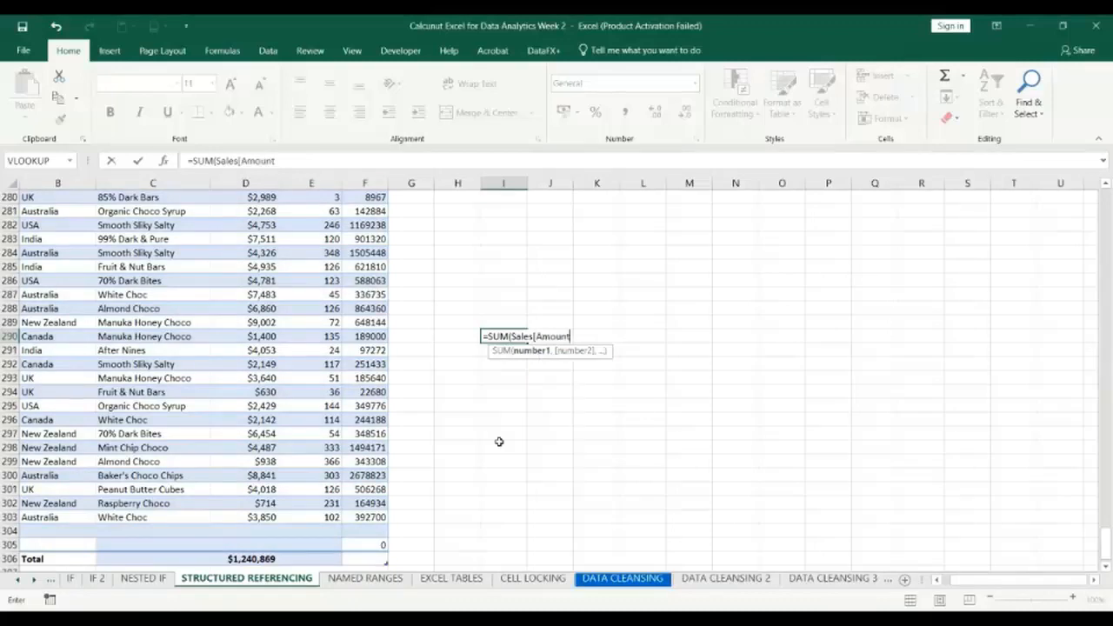
type("]")
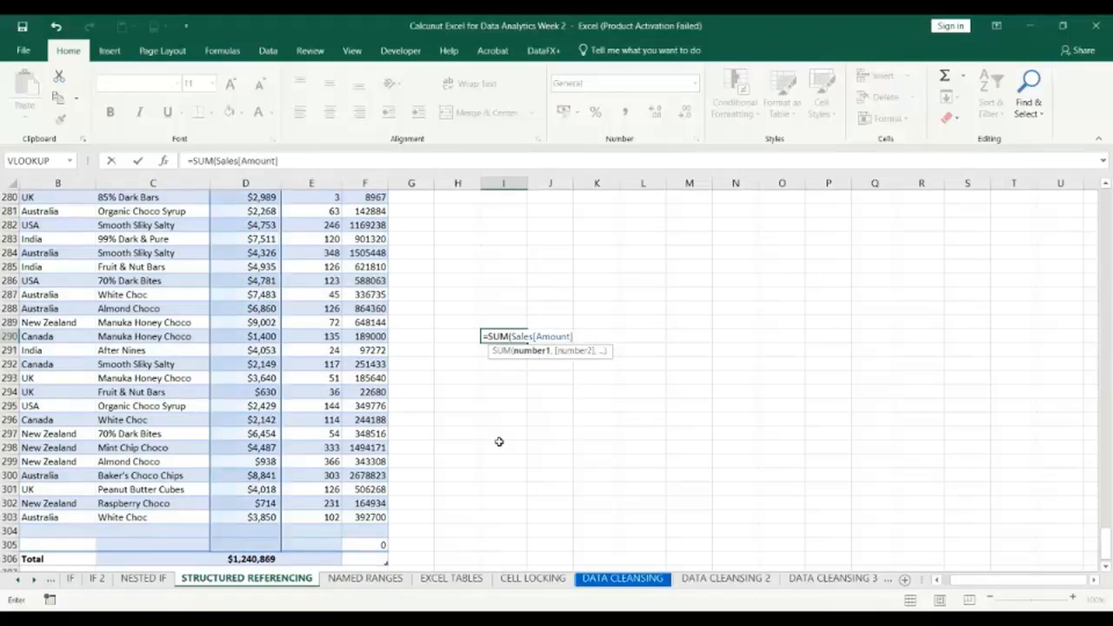
type(")")
key("Return")
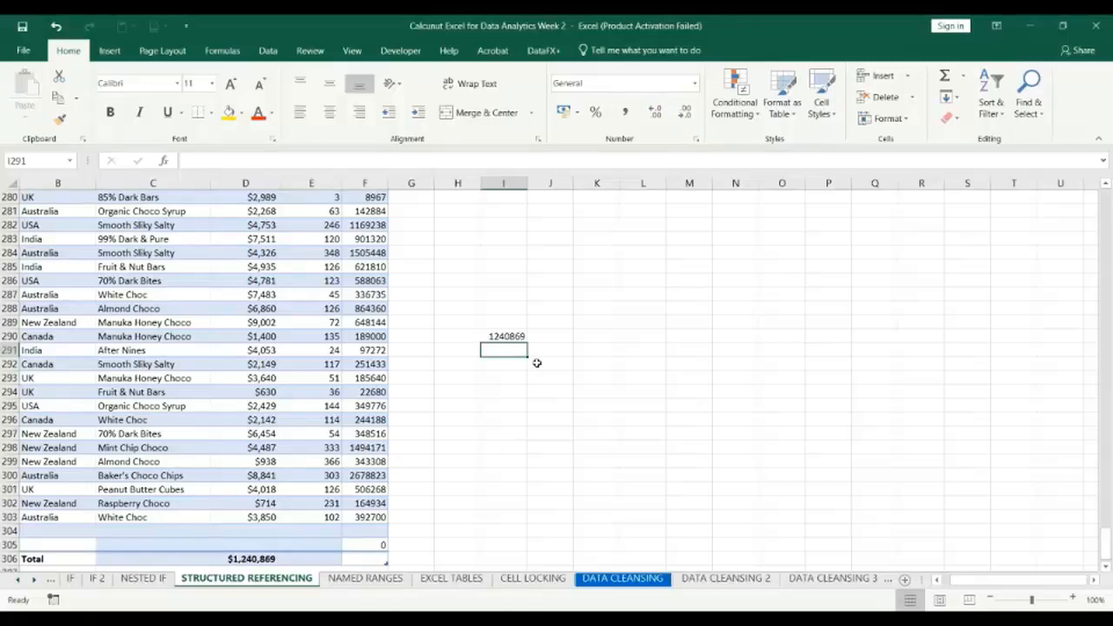
Format the Amount sum in I290 with the £ accounting number format and remove both decimal places.
left_click(505, 336)
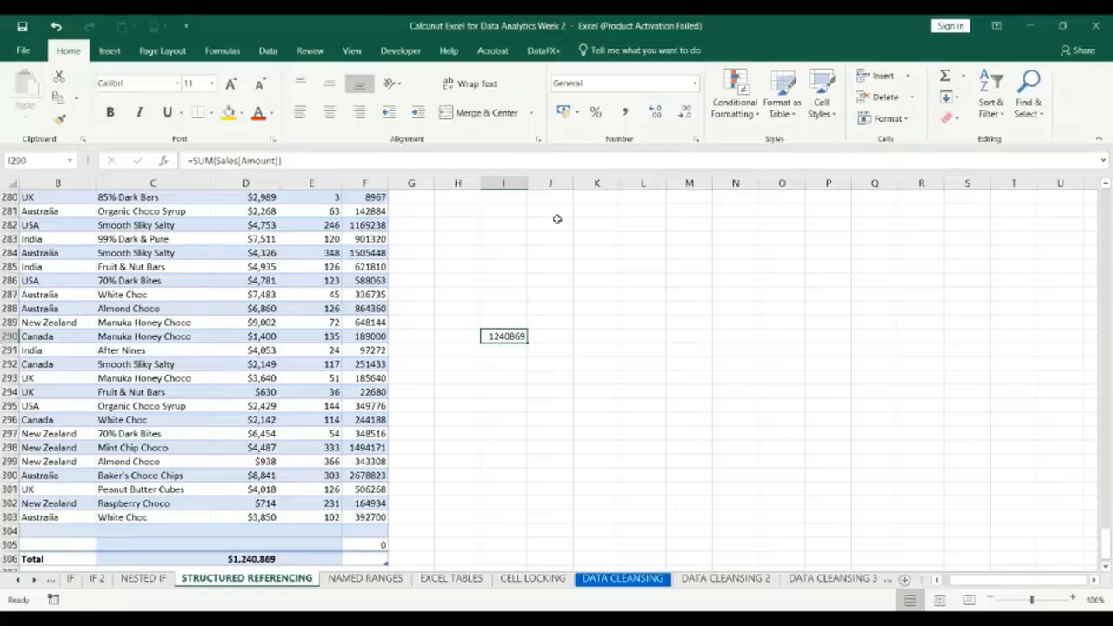
left_click(563, 111)
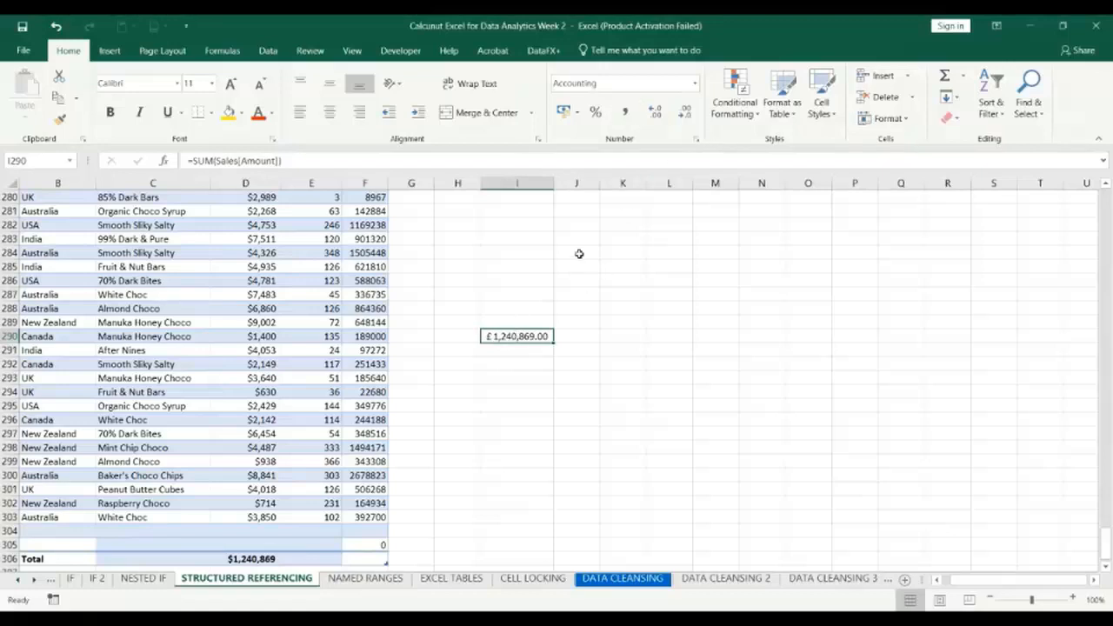
left_click(686, 112)
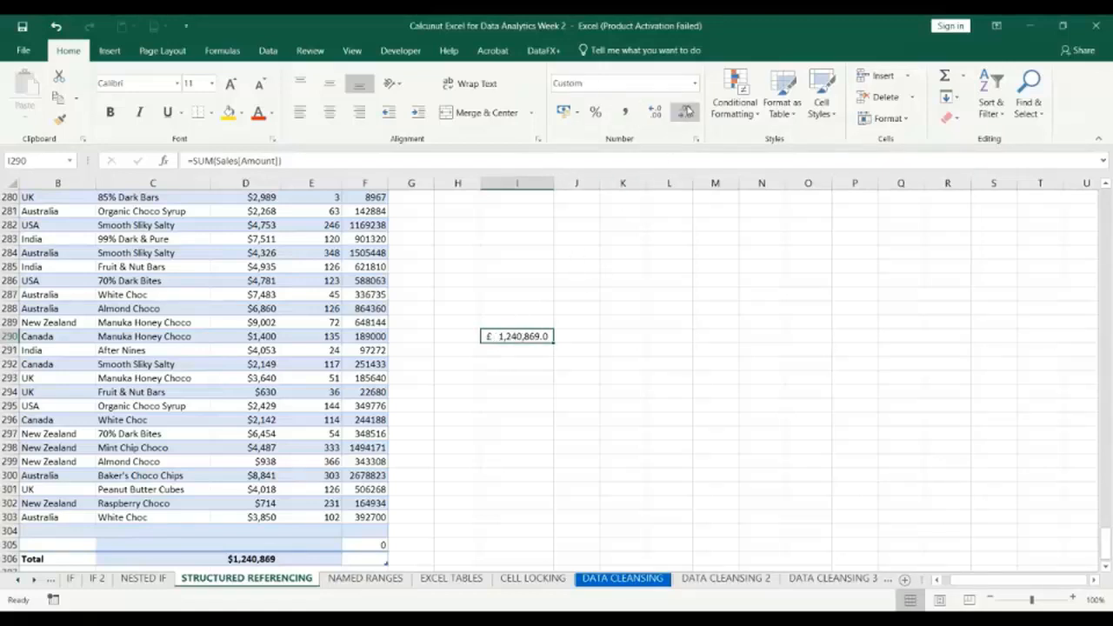
left_click(686, 112)
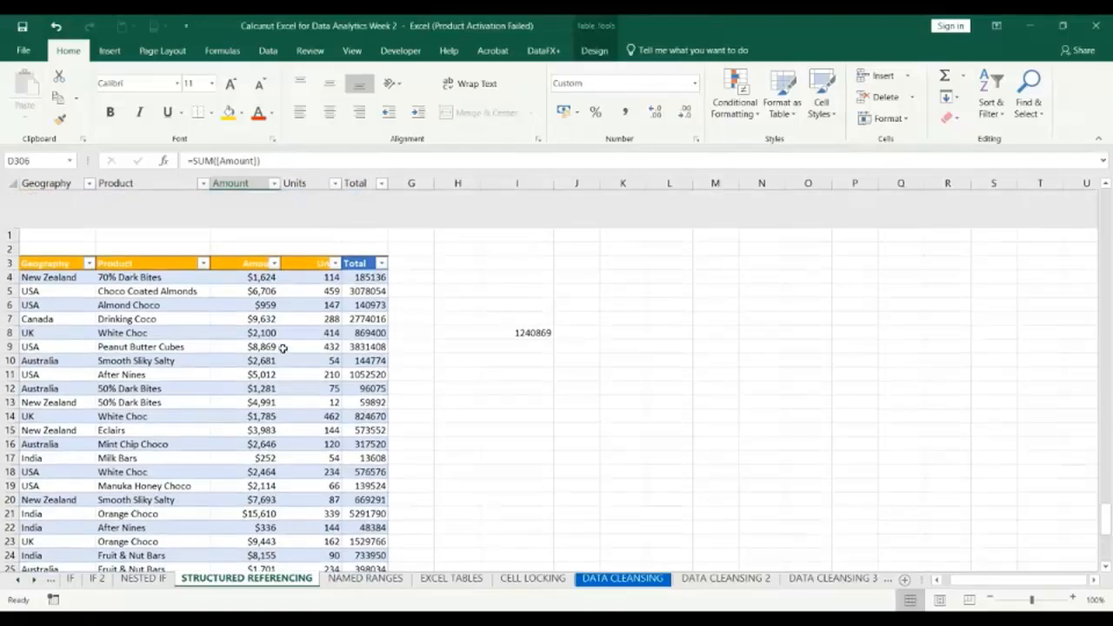
Examine the Sales table's column headings in the first rows, and its total row with the Amount total.
scroll(282, 348, "down", 1)
scroll(225, 396, "down", 1)
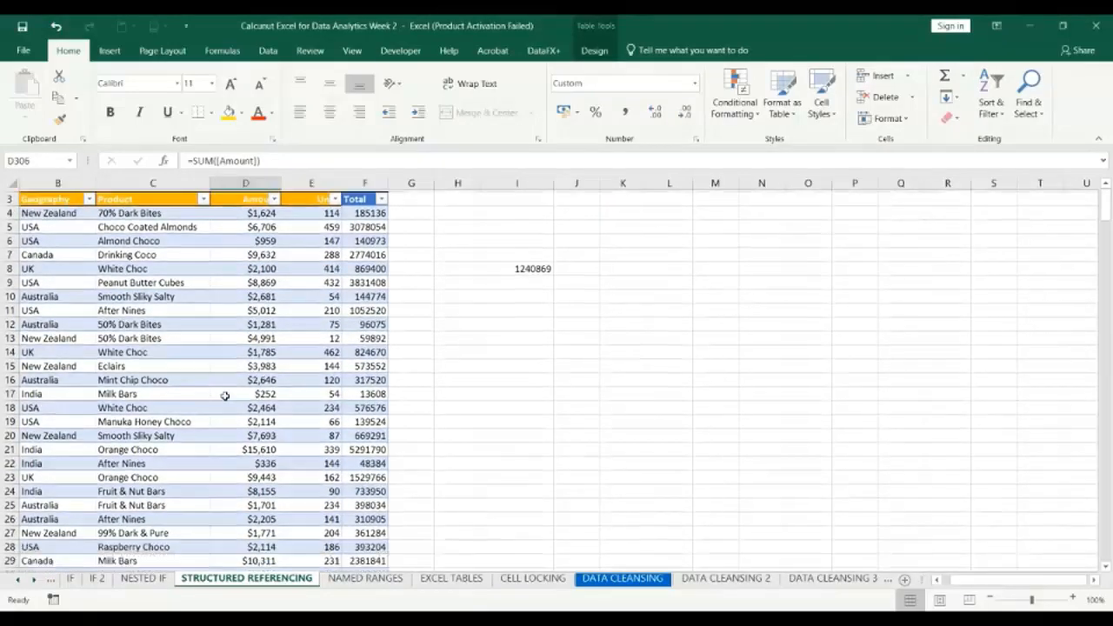
scroll(224, 396, "down", 3)
scroll(224, 396, "up", 1)
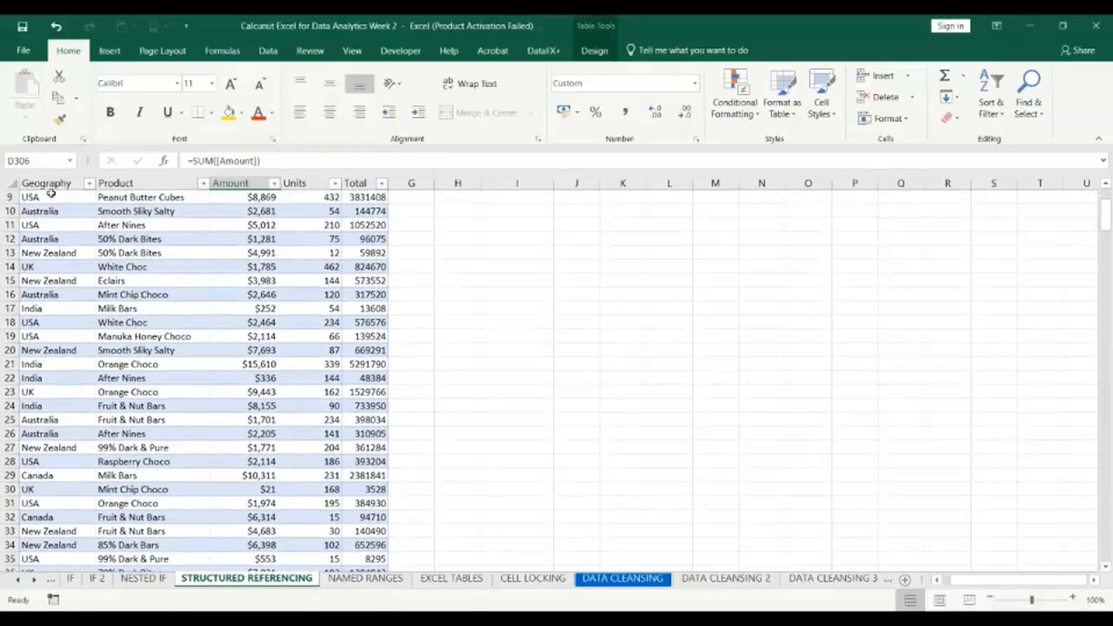
scroll(204, 335, "up", 3)
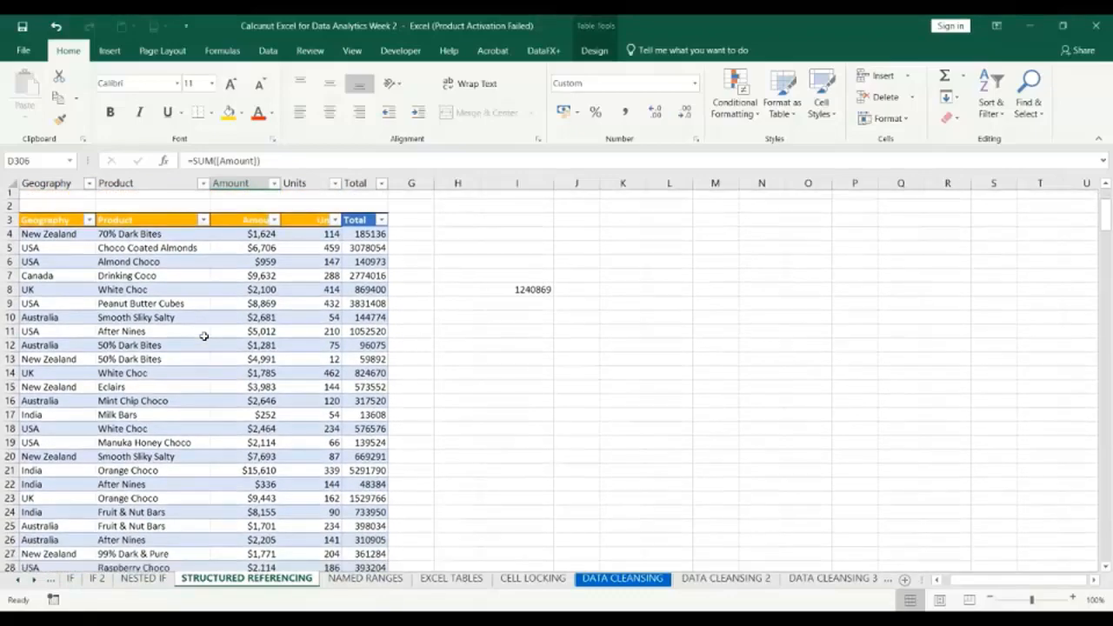
scroll(204, 336, "down", 5)
scroll(203, 336, "up", 5)
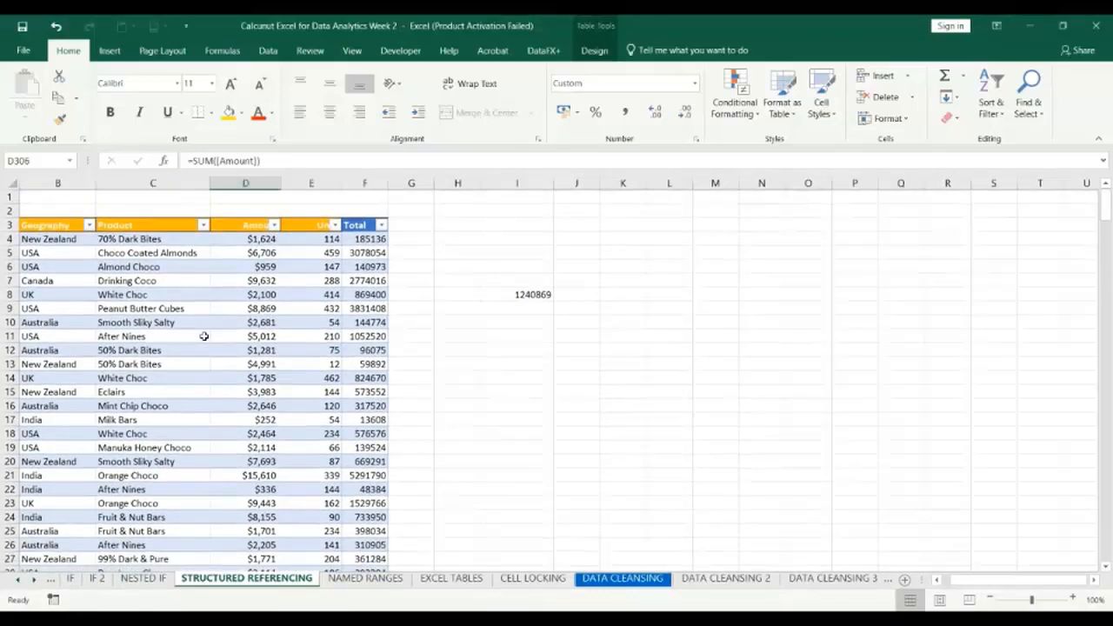
scroll(204, 336, "down", 20)
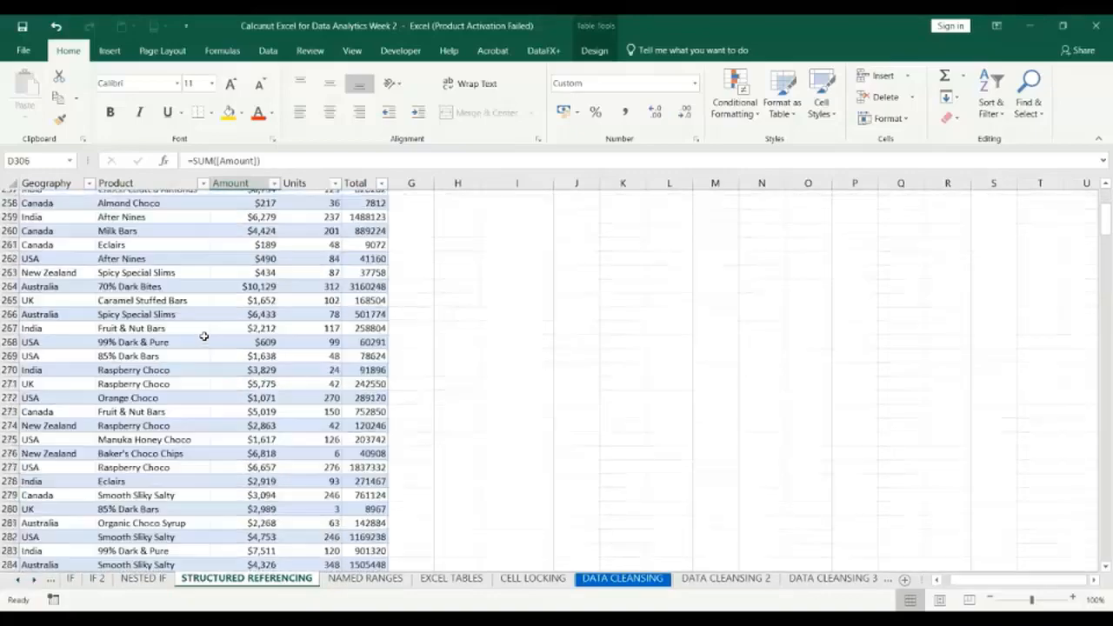
scroll(203, 336, "down", 20)
scroll(203, 336, "up", 8)
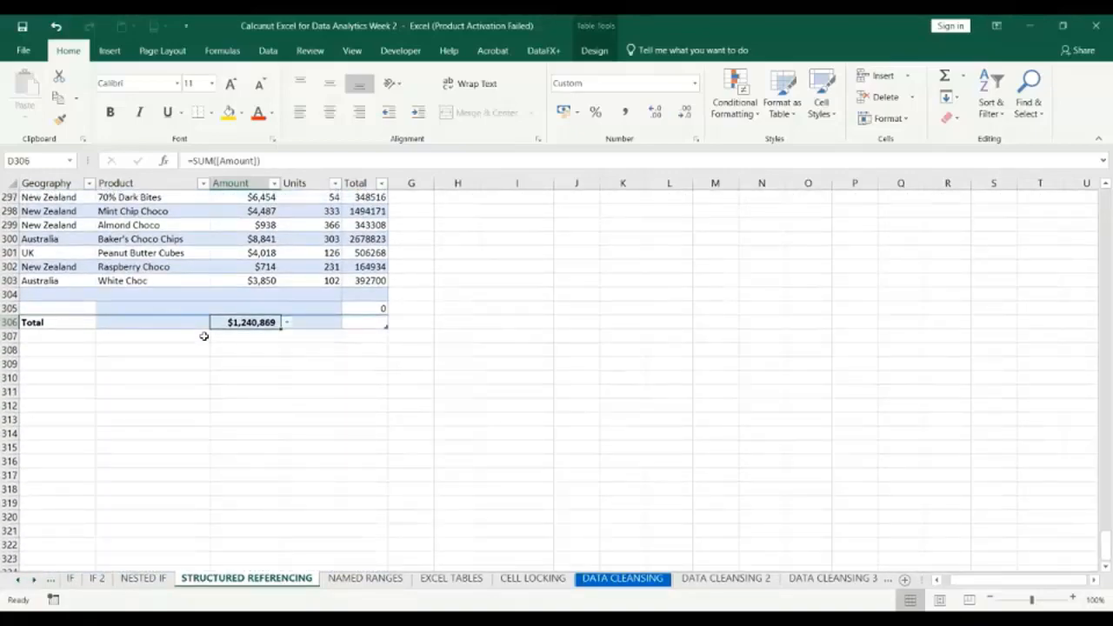
Review the Sales table's records from the total row back up to about row 40, and select empty cell I55.
scroll(204, 336, "up", 20)
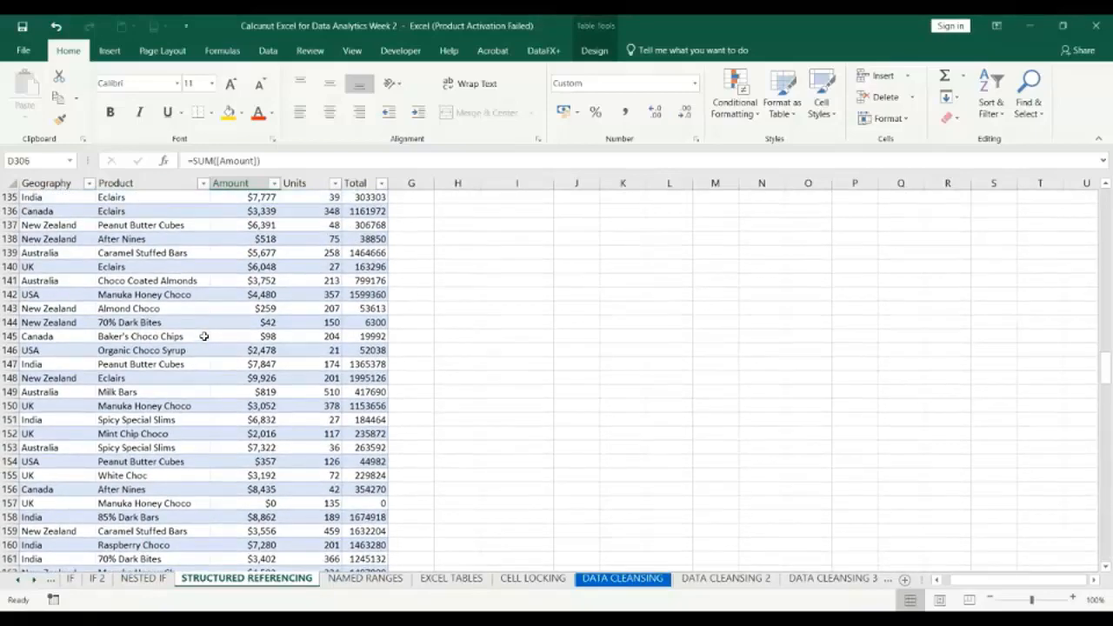
scroll(211, 278, "up", 14)
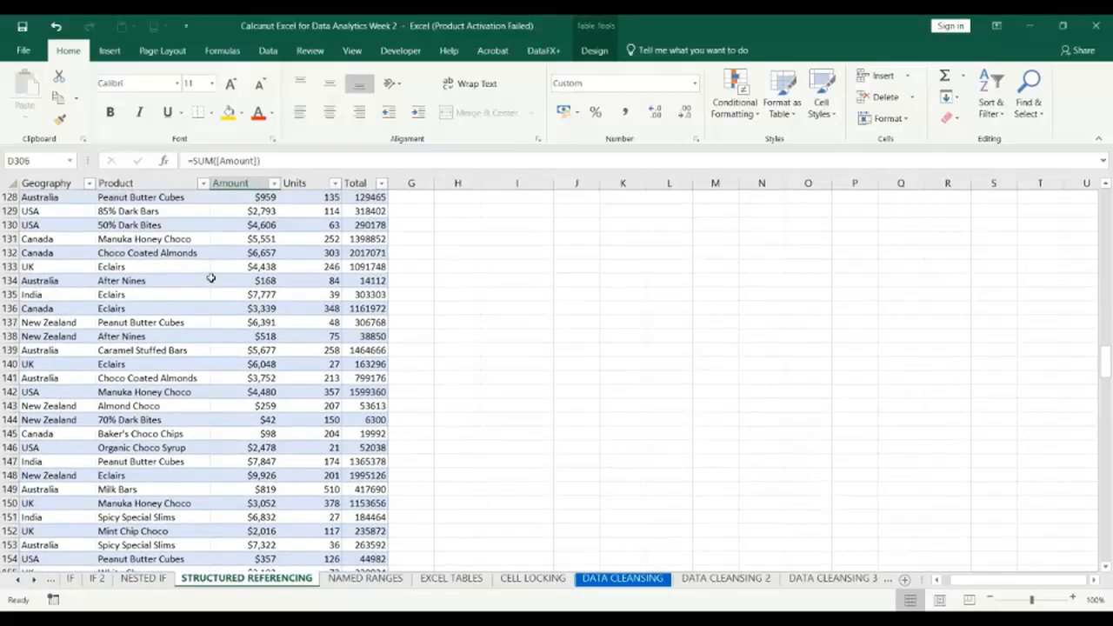
scroll(211, 278, "up", 1)
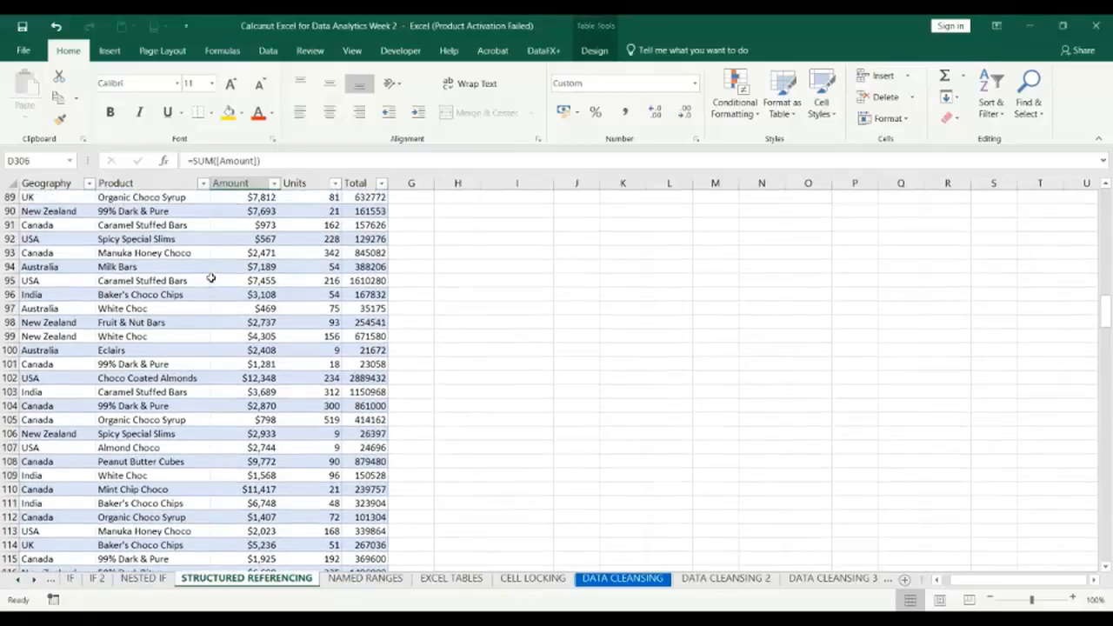
scroll(210, 278, "up", 10)
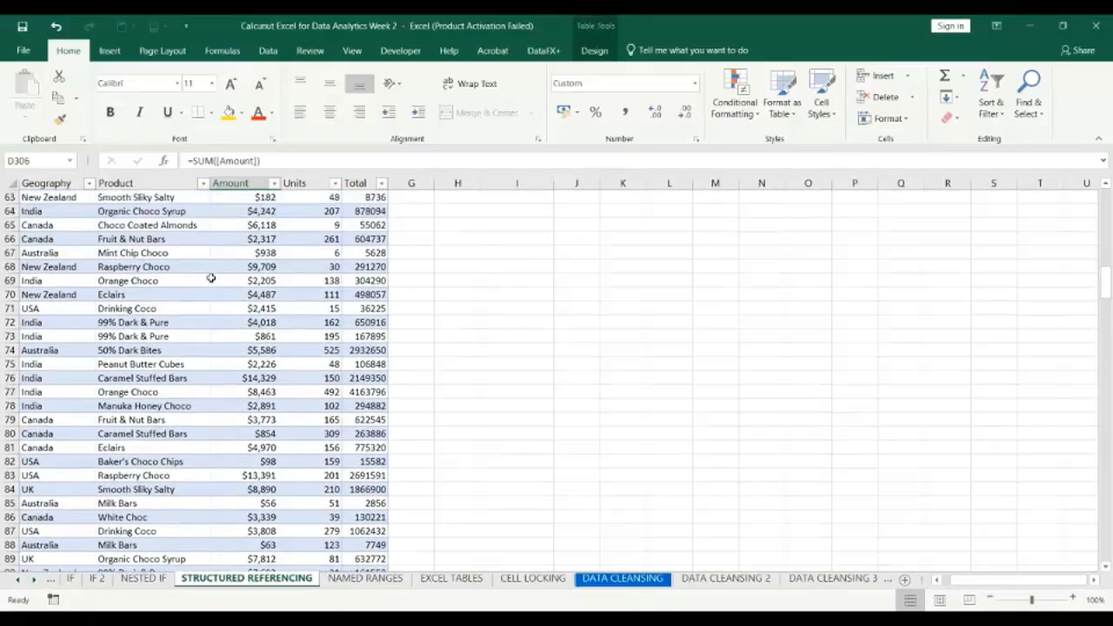
scroll(210, 278, "up", 3)
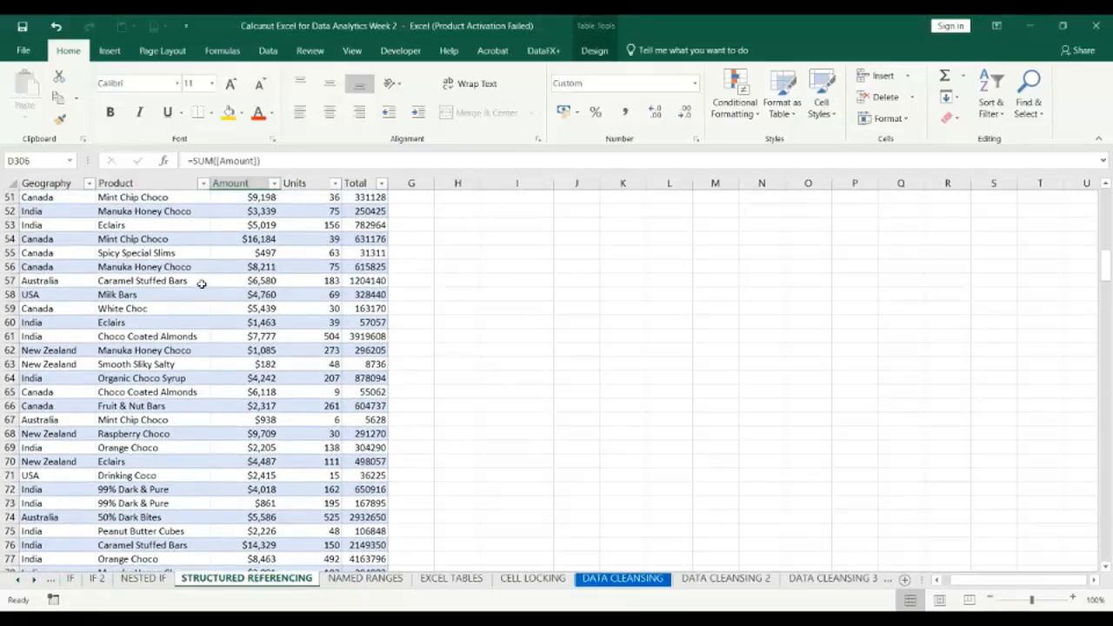
scroll(184, 281, "up", 4)
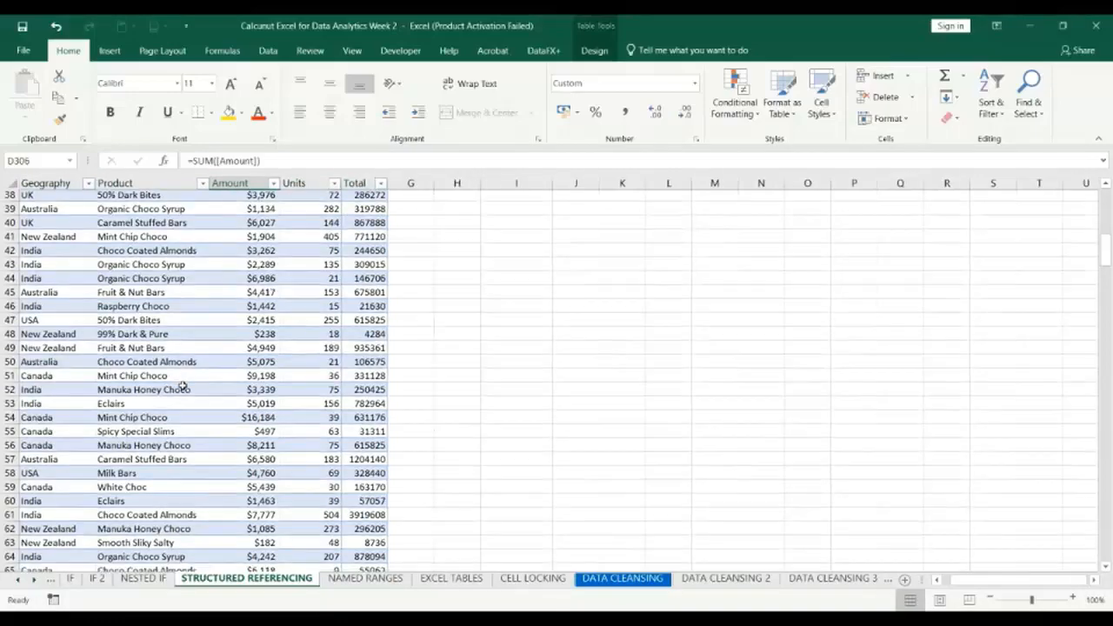
scroll(182, 385, "down", 1)
scroll(183, 385, "up", 1)
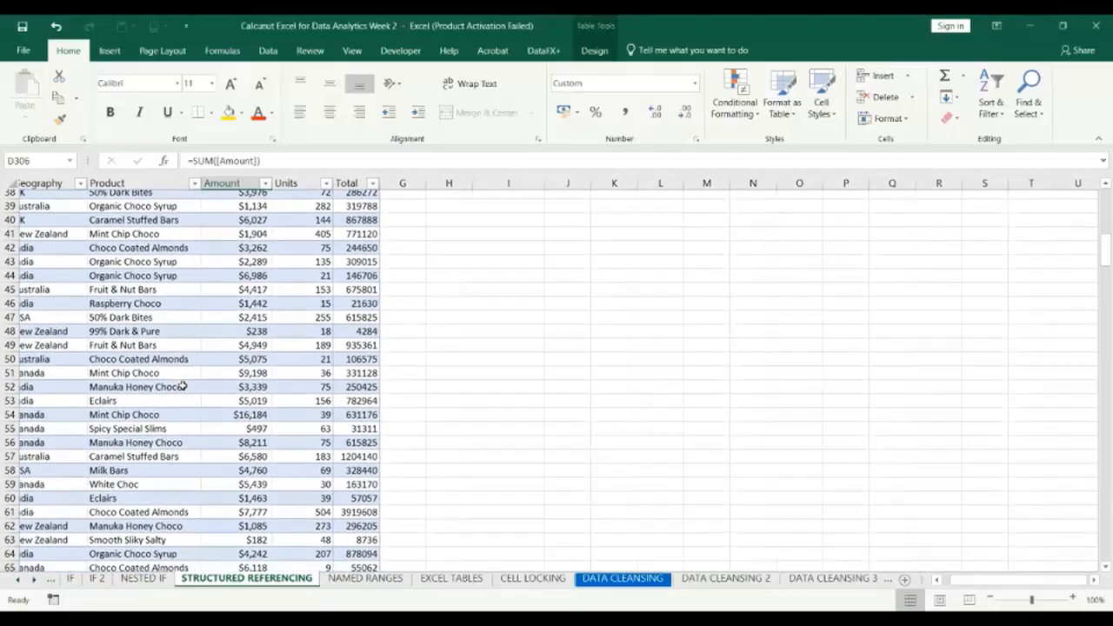
scroll(182, 386, "down", 1)
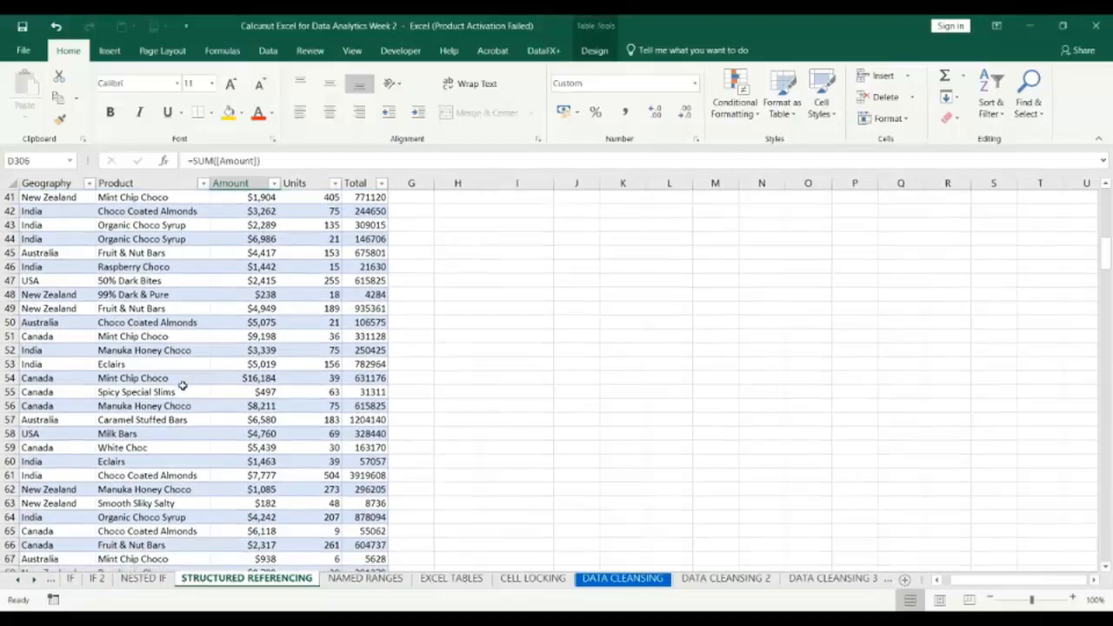
scroll(183, 385, "down", 1)
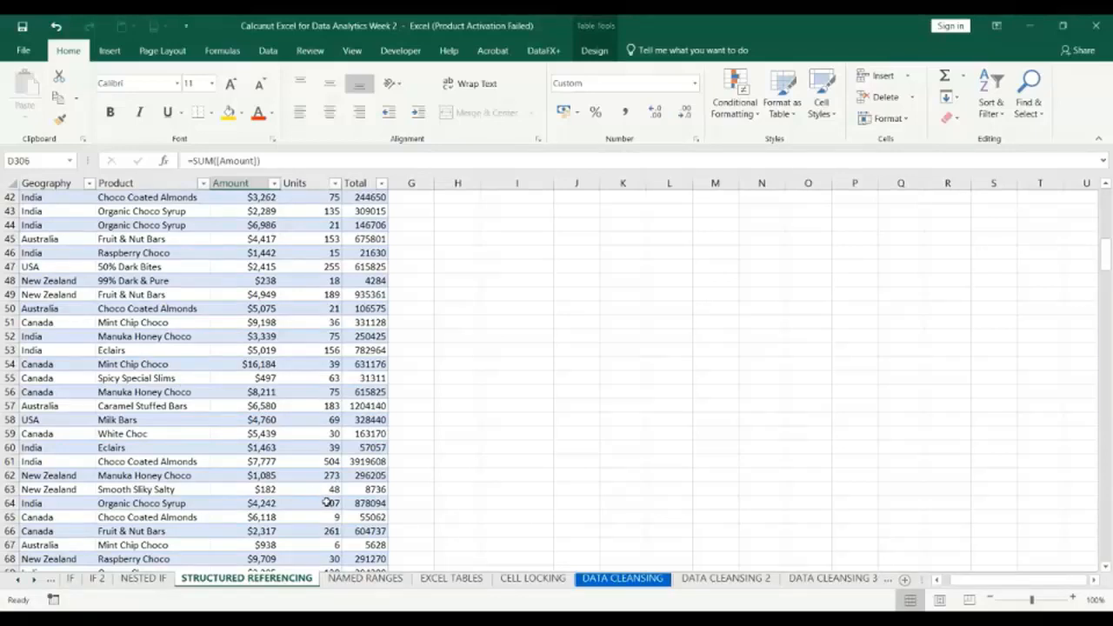
left_click(539, 383)
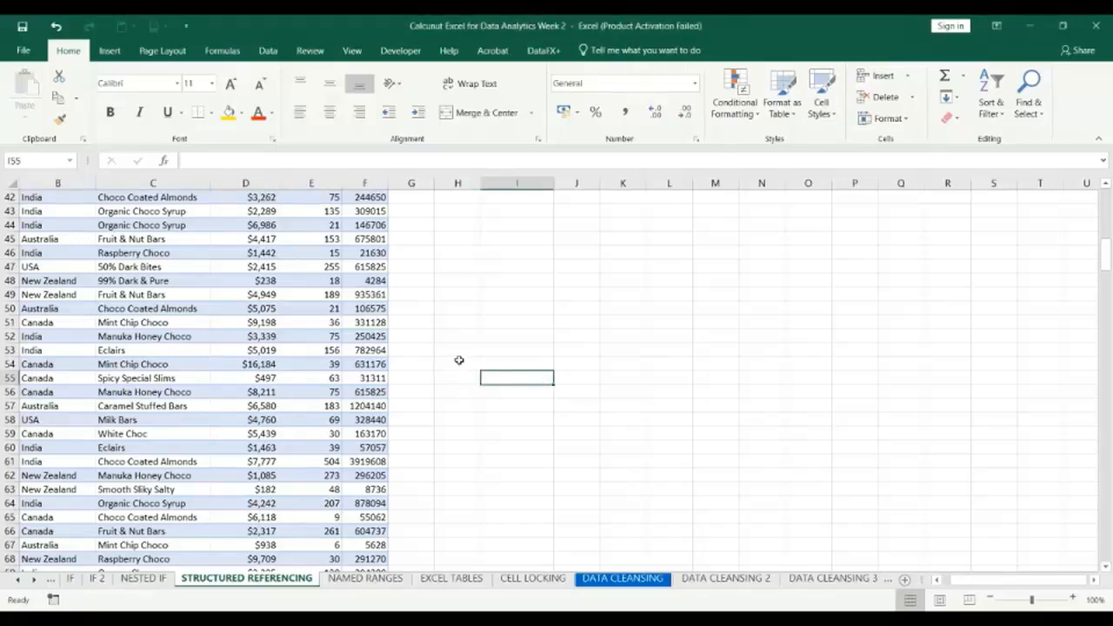